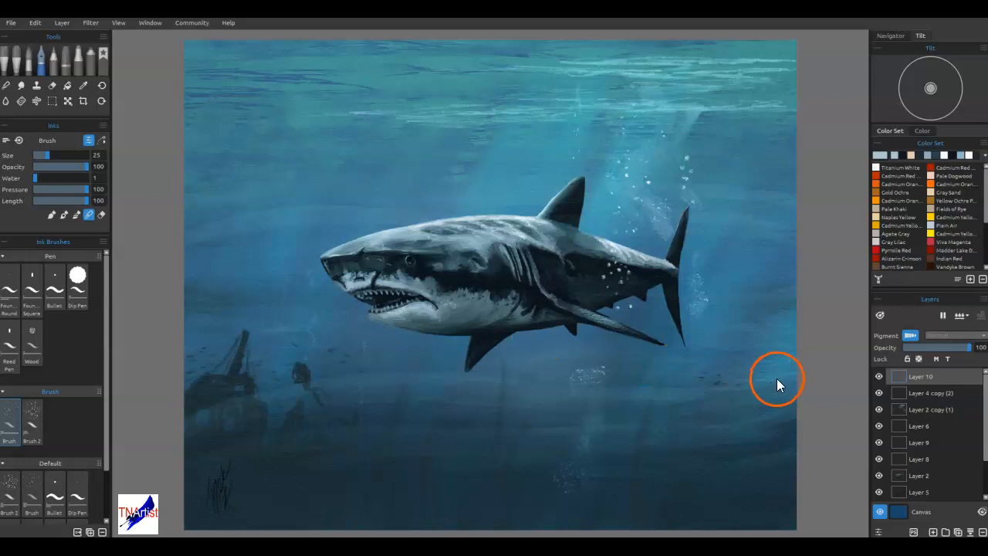
Step: Group all of the painting's existing layers, from Layer 10 down to Layer 1
scroll(943, 439, down, 1)
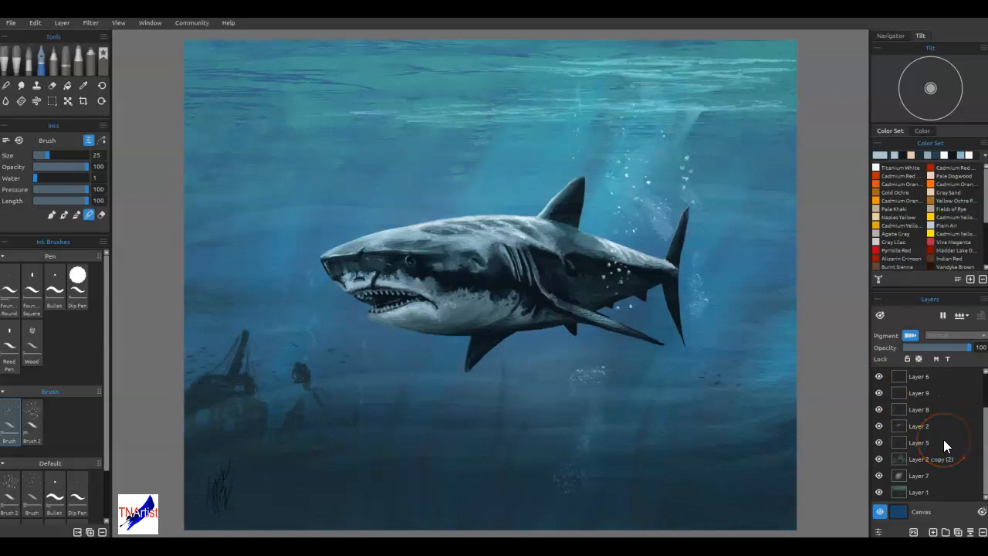
shift+click(931, 494)
click(945, 532)
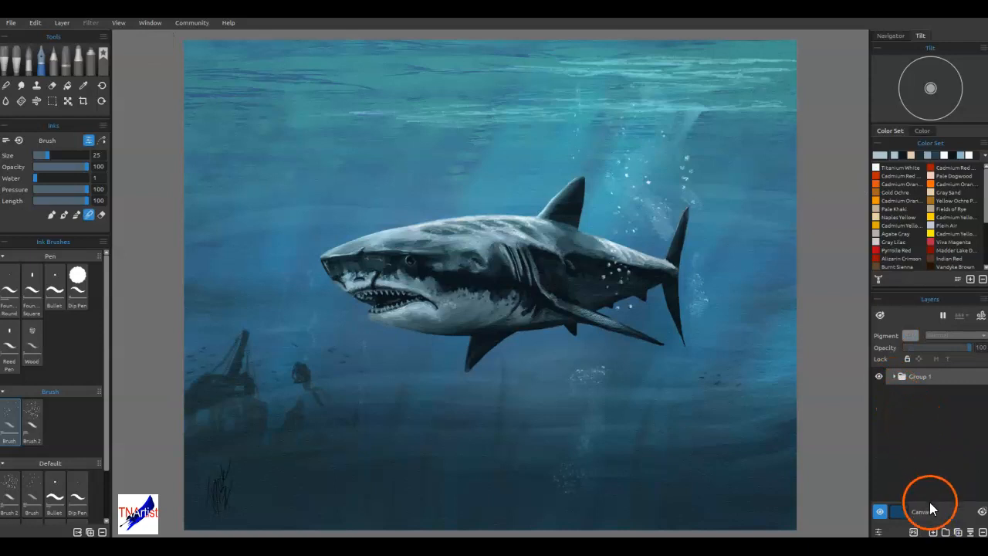
Step: Add a new layer above the group, collapse the group, and turn on Pigment for the new layer
click(933, 532)
drag(926, 395, 923, 373)
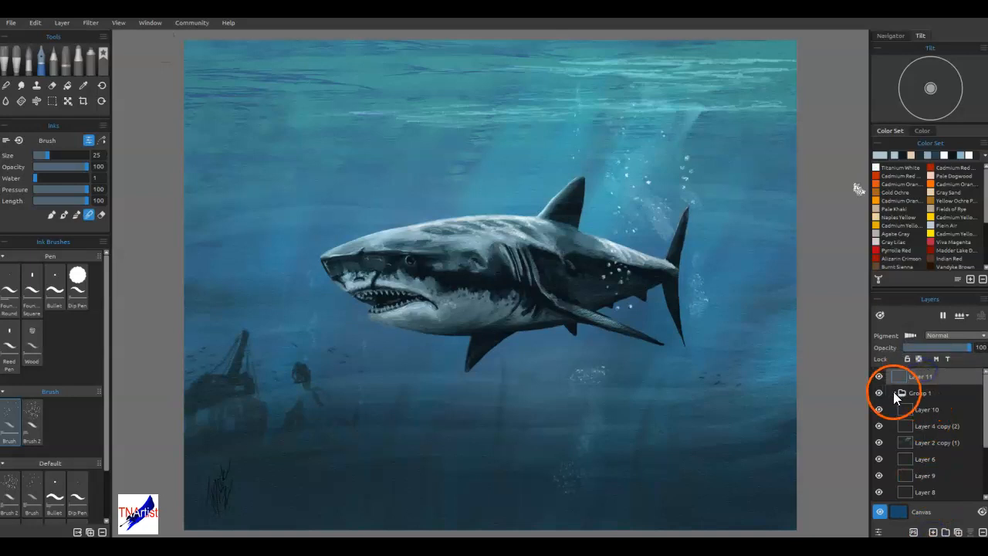
click(894, 393)
click(910, 338)
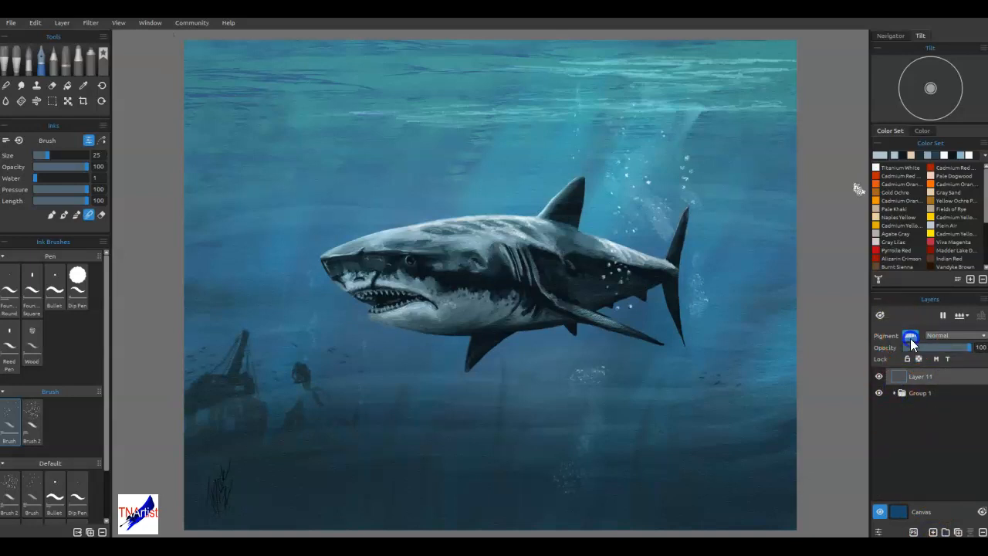
click(877, 394)
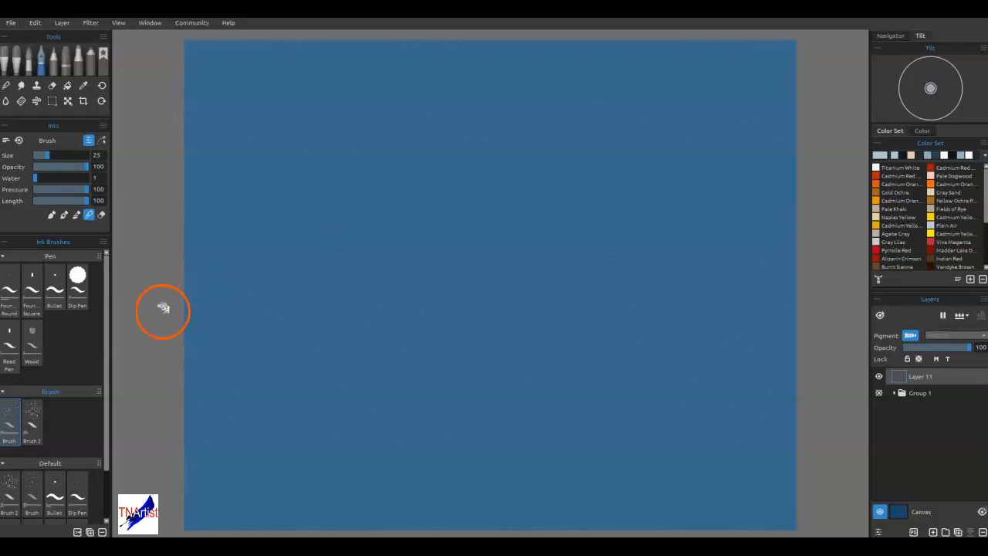
click(878, 393)
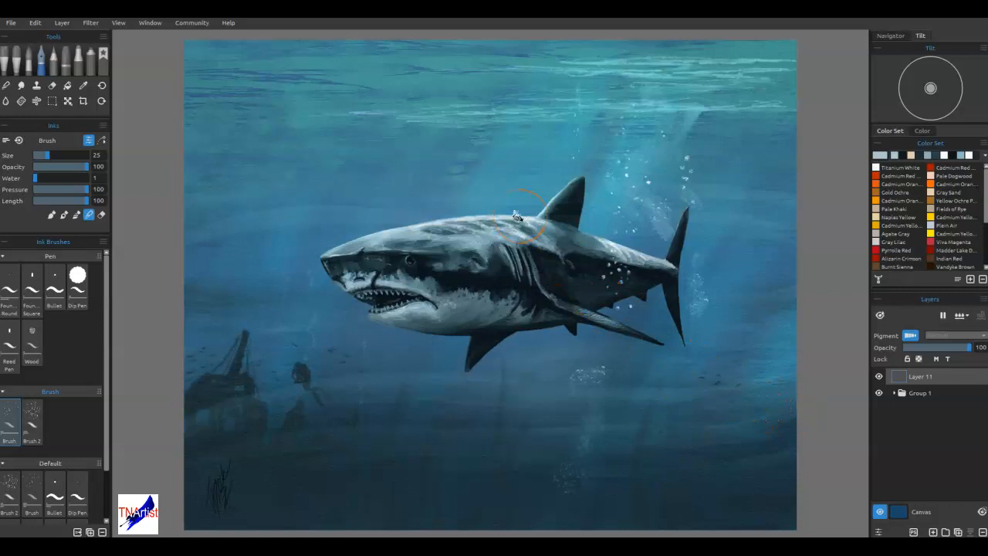
Step: Set the canvas color to #407196 with the HP01 Hot Pressed texture
click(896, 513)
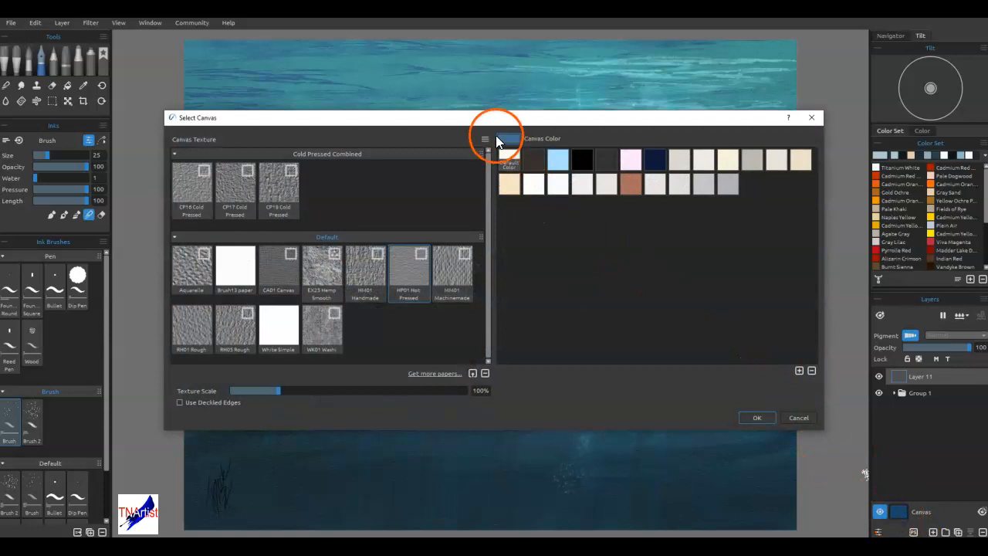
click(501, 139)
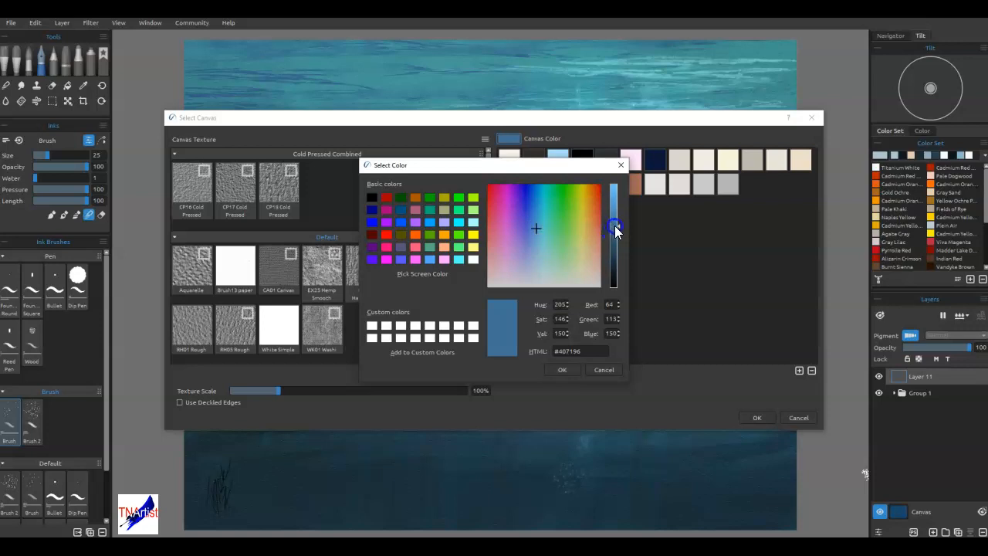
click(569, 352)
click(510, 316)
click(679, 395)
click(557, 373)
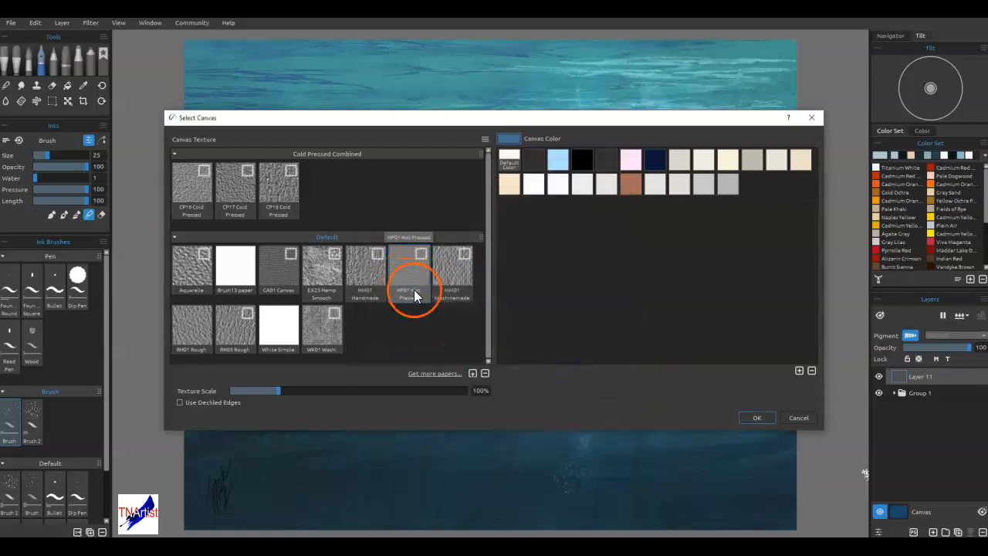
click(410, 284)
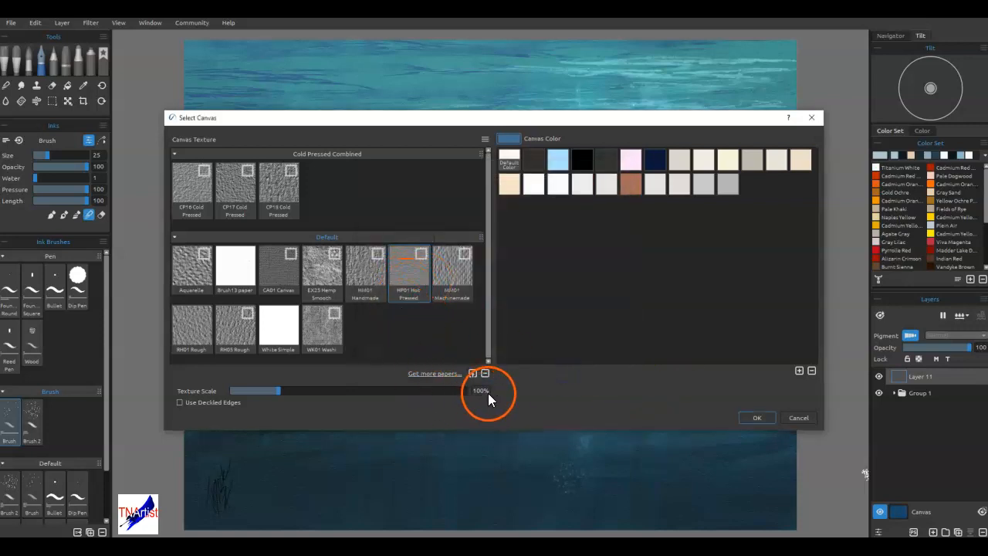
click(746, 419)
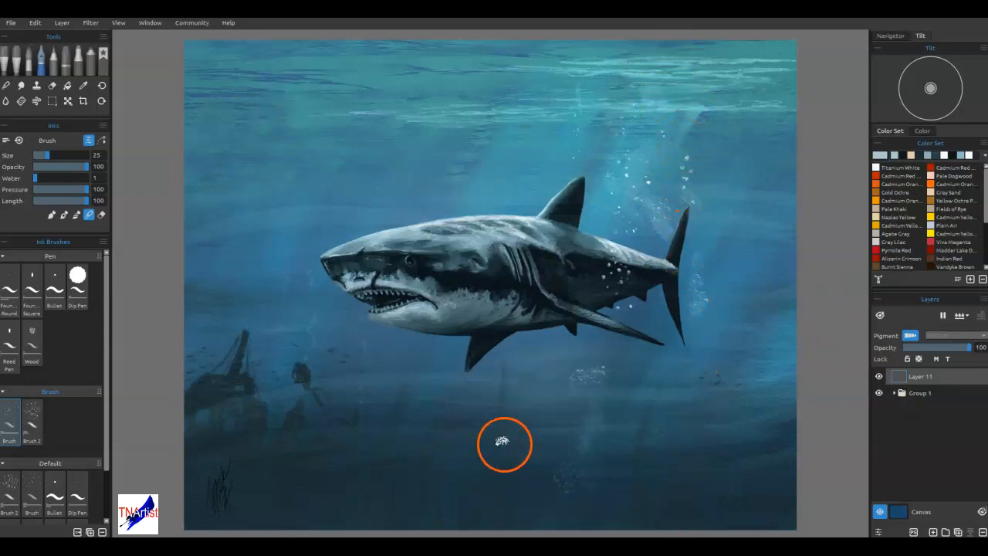
Step: Hide Group 1 and make a full-width rectangular selection over roughly the lower quarter of the canvas
click(878, 393)
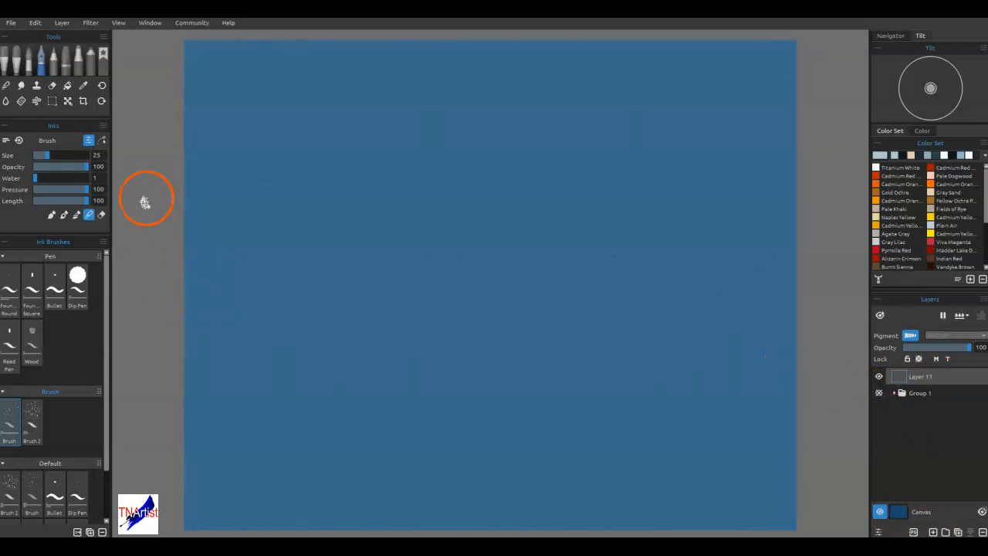
click(53, 102)
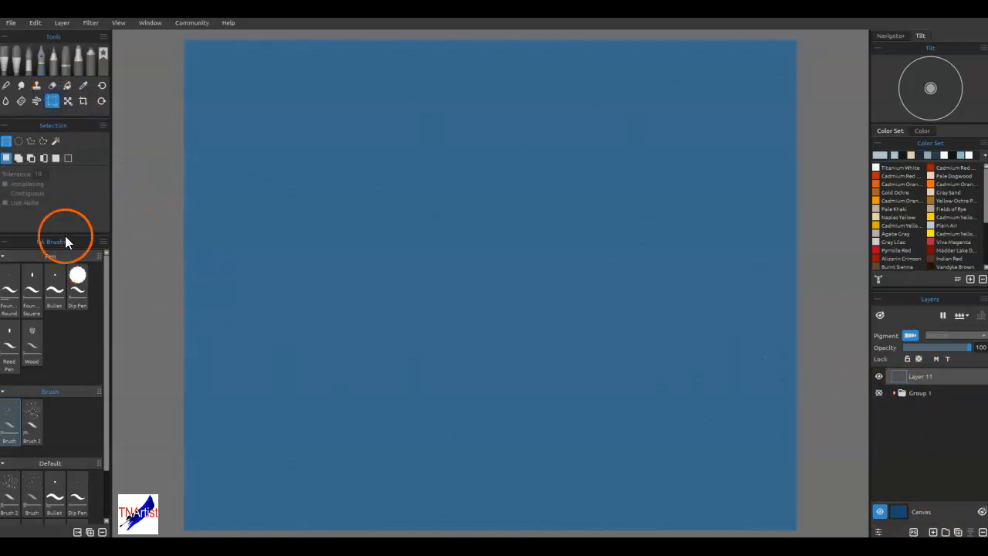
click(19, 158)
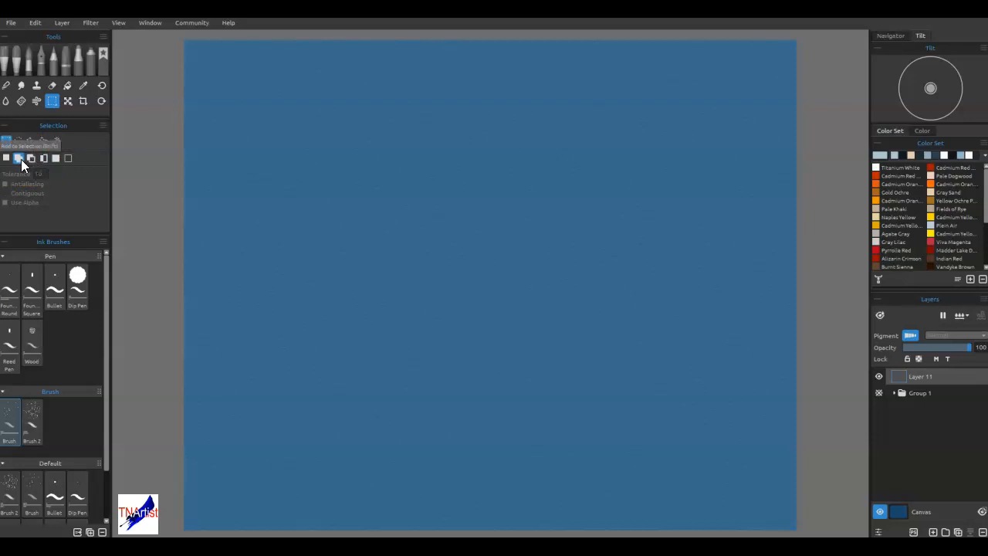
drag(153, 330, 827, 532)
drag(827, 332, 822, 391)
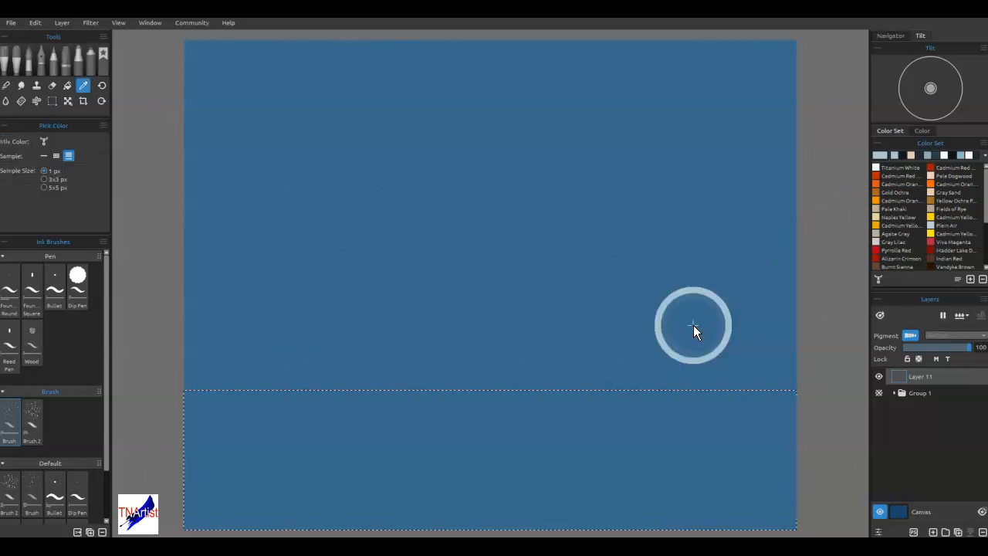
Step: Sample the canvas blue, darken it to #182b39, and fill the selected lower band with it
key(b)
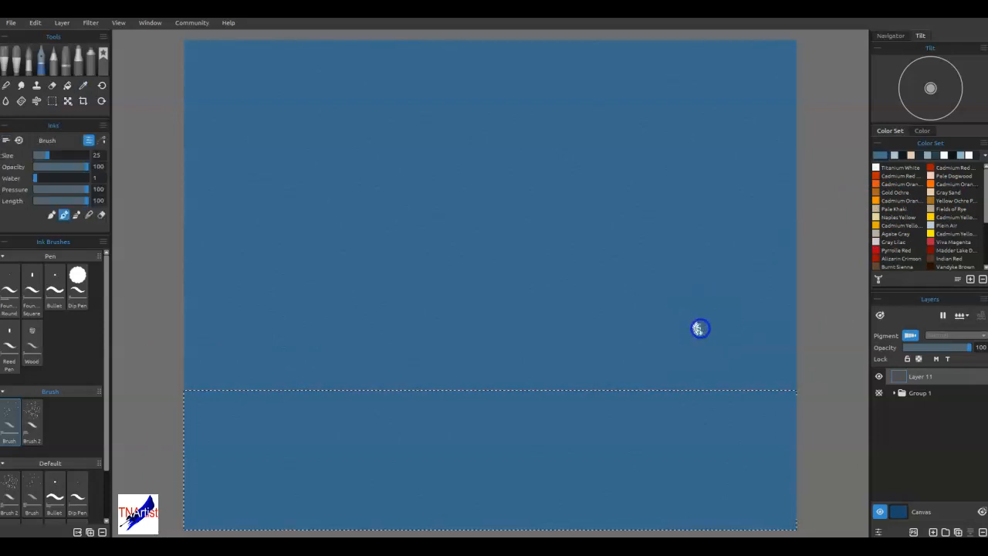
click(880, 157)
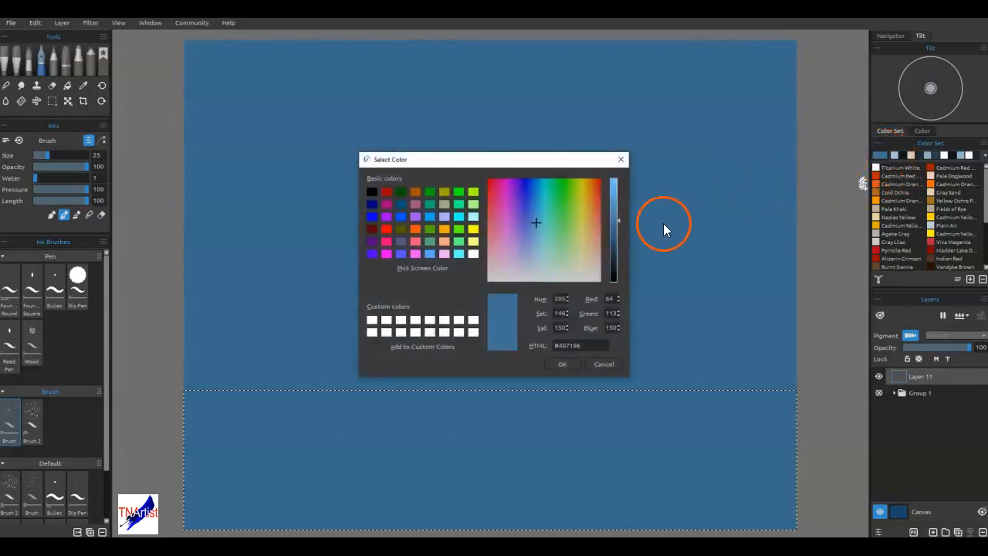
click(615, 260)
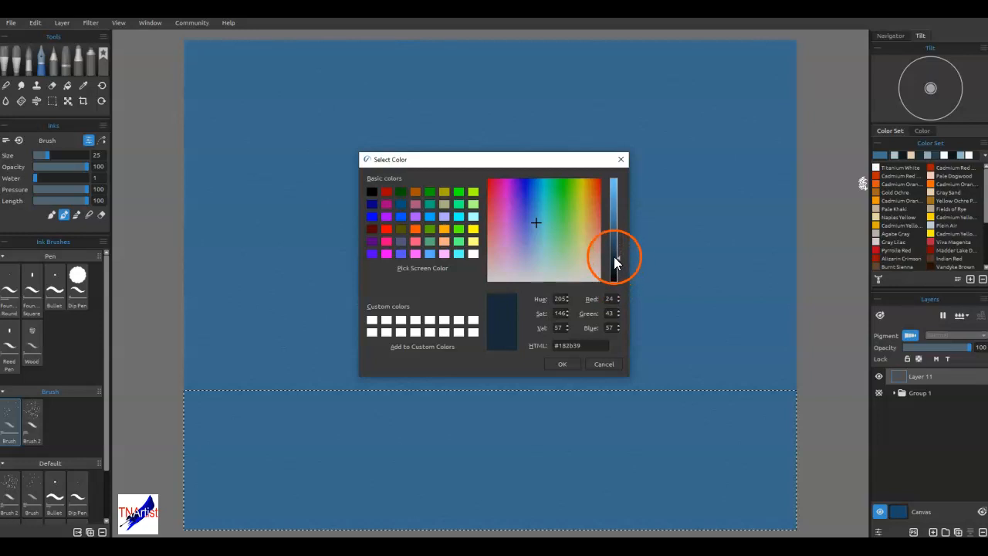
click(563, 365)
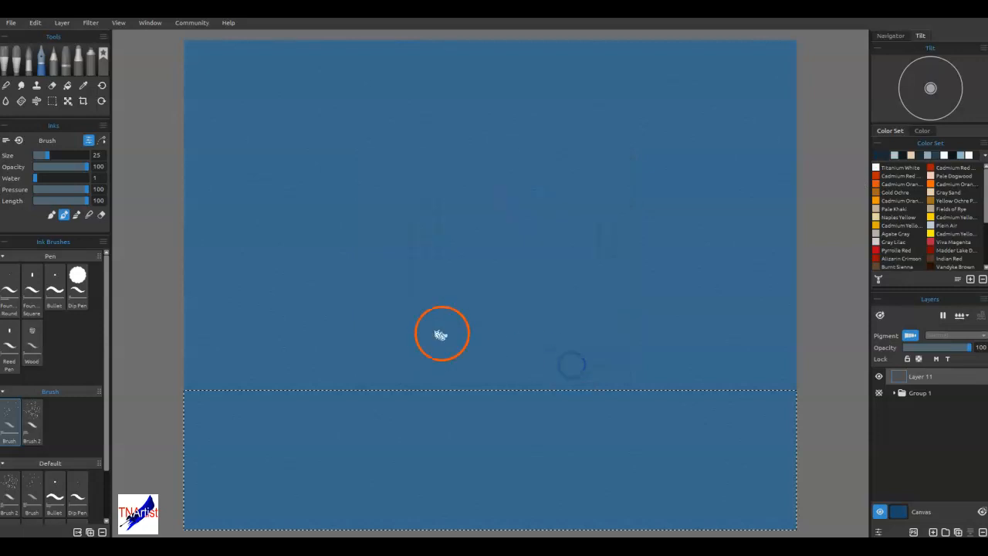
click(70, 85)
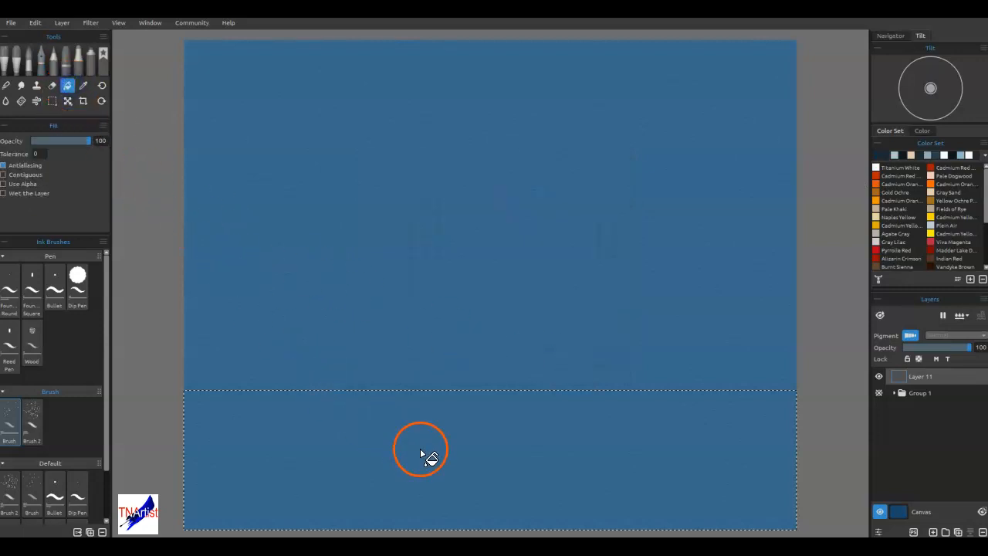
click(486, 468)
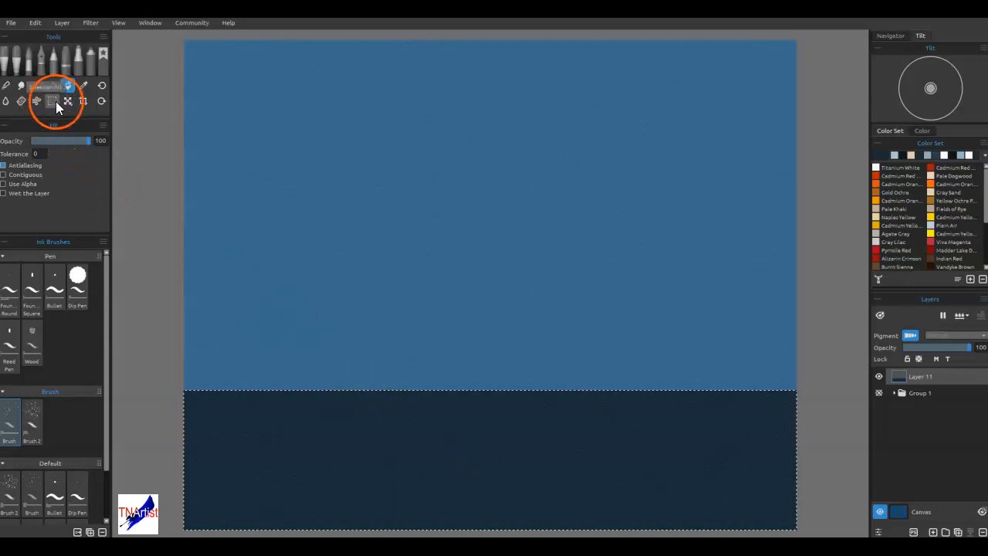
Step: Extend the selection upward with a full-width rectangle that covers the dark band's upper edge and a strip of lighter blue
click(52, 105)
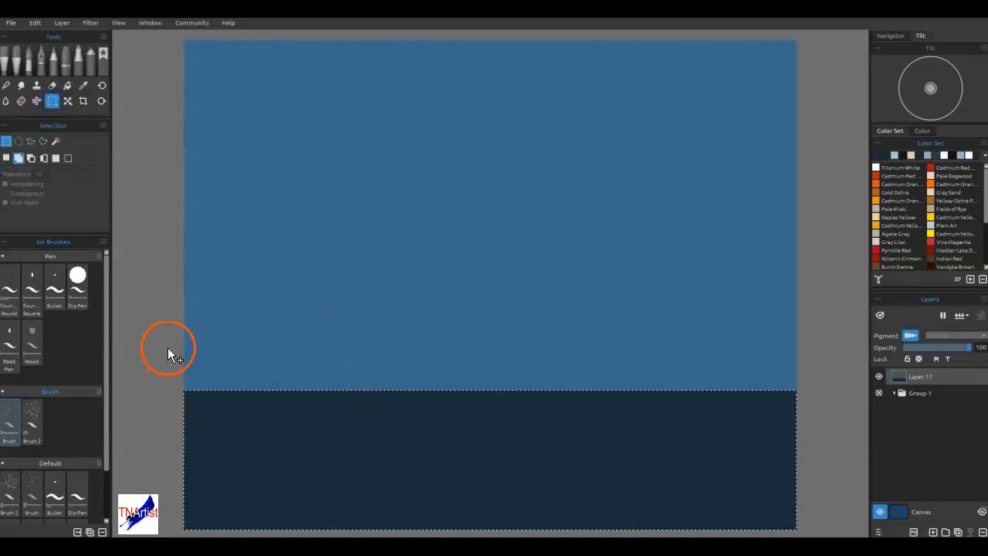
drag(164, 305, 815, 443)
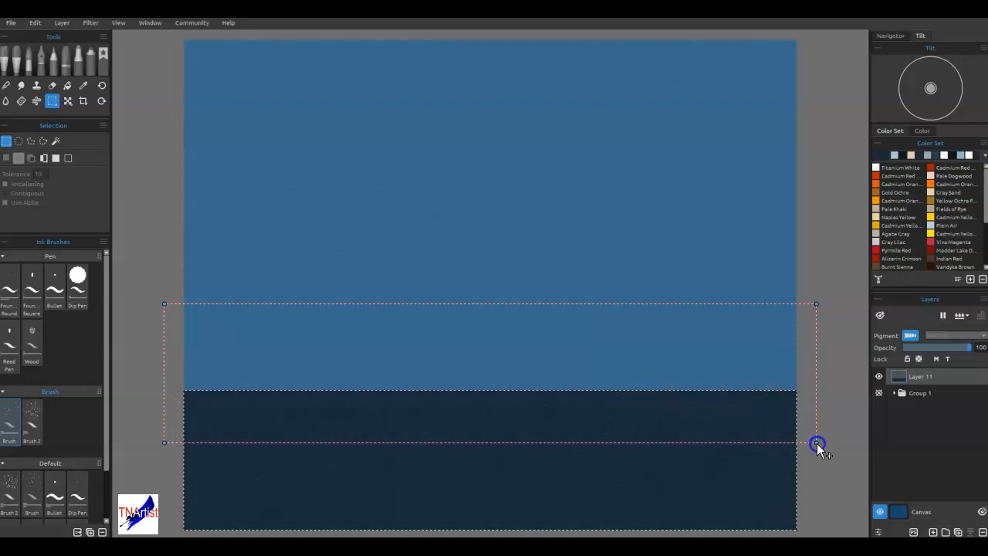
click(823, 452)
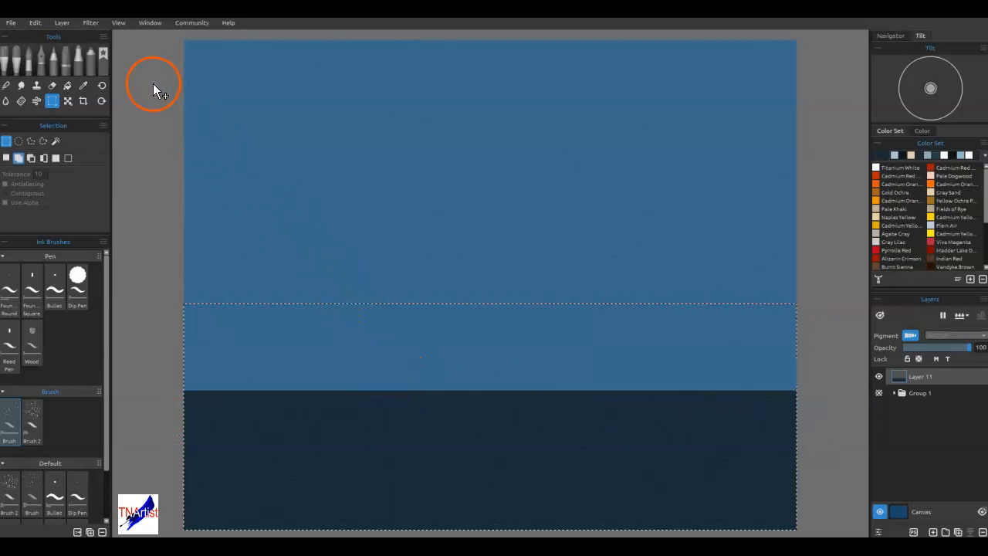
Step: Apply a Gaussian Blur with radius 70 to the selected area
click(91, 27)
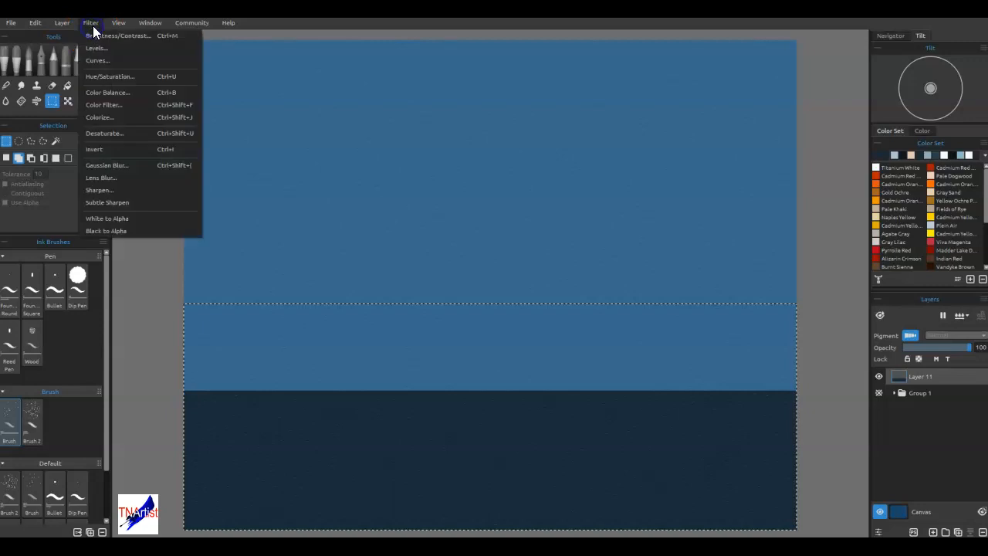
click(99, 167)
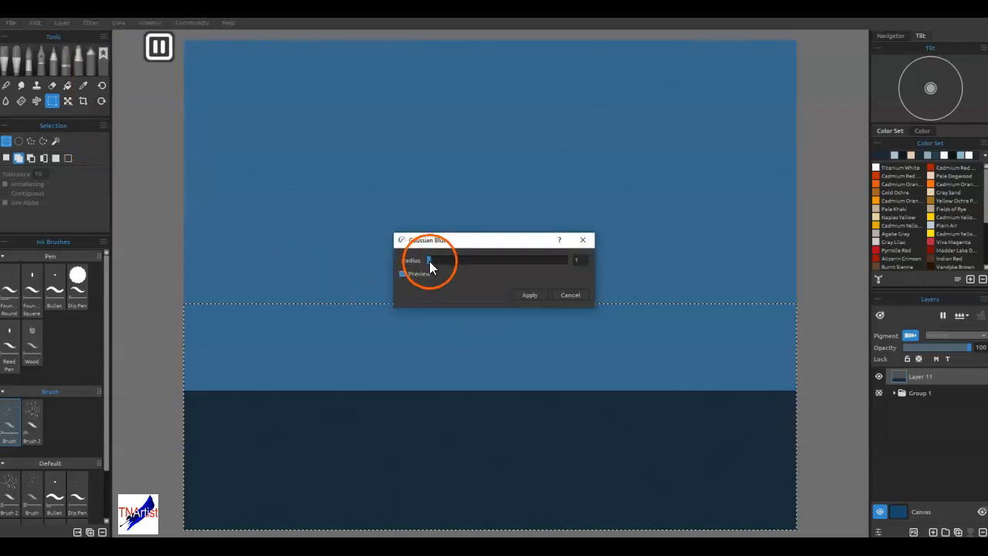
drag(450, 261, 470, 262)
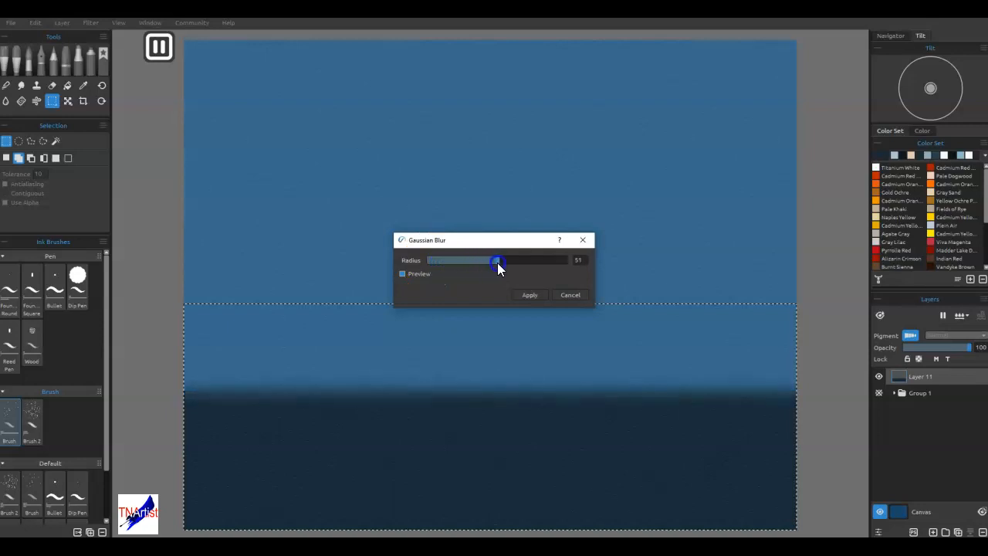
click(480, 328)
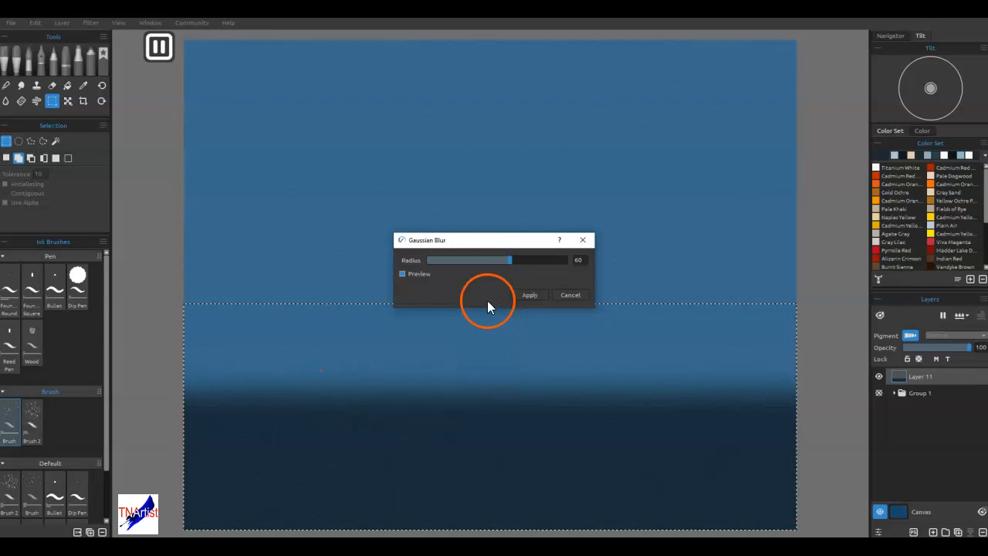
drag(509, 266, 527, 269)
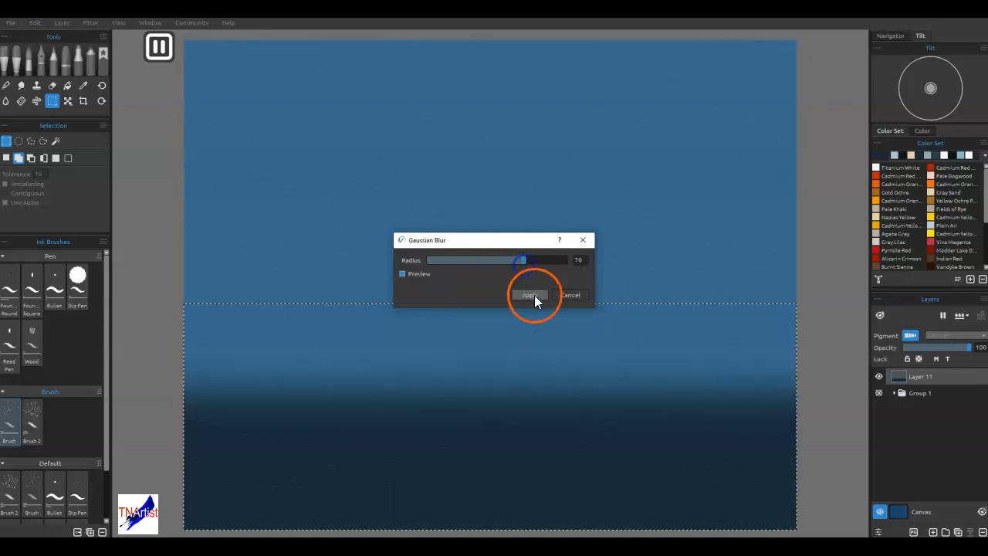
click(531, 295)
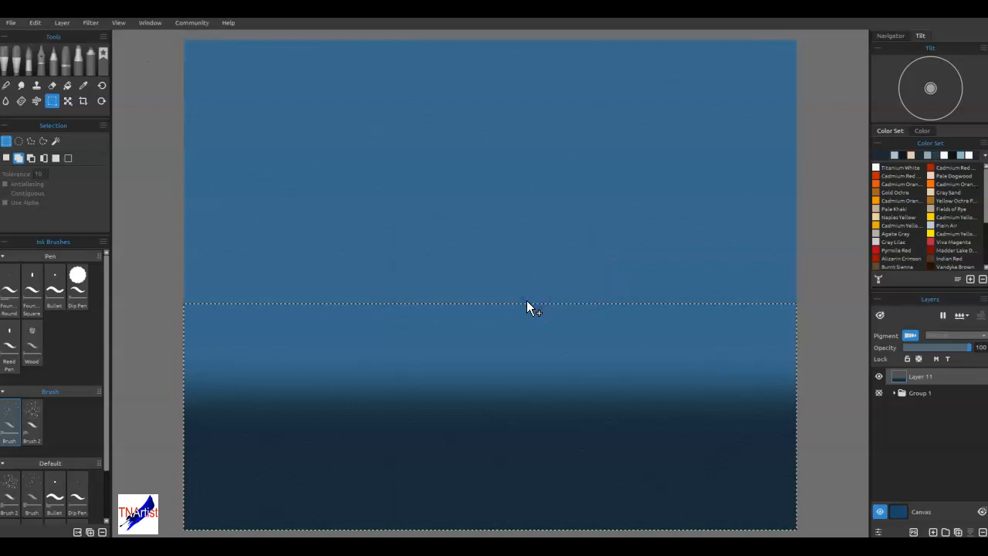
Step: Stretch the blurred area upward and slightly past the canvas sides to about 10.153 by 5.807 in, then deselect it
key(ctrl+t)
click(492, 303)
drag(493, 302, 499, 193)
drag(522, 365, 564, 433)
drag(798, 408, 801, 408)
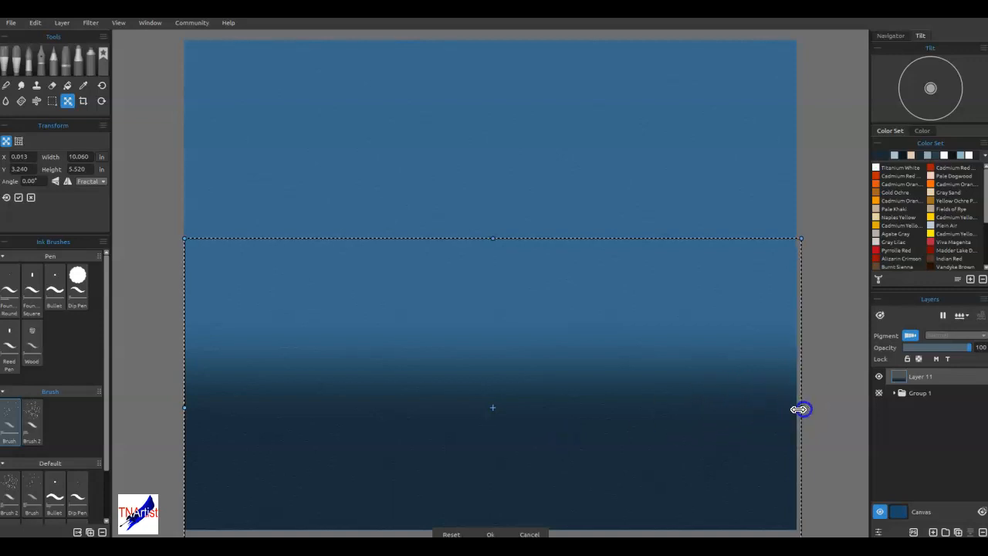
drag(185, 409, 178, 410)
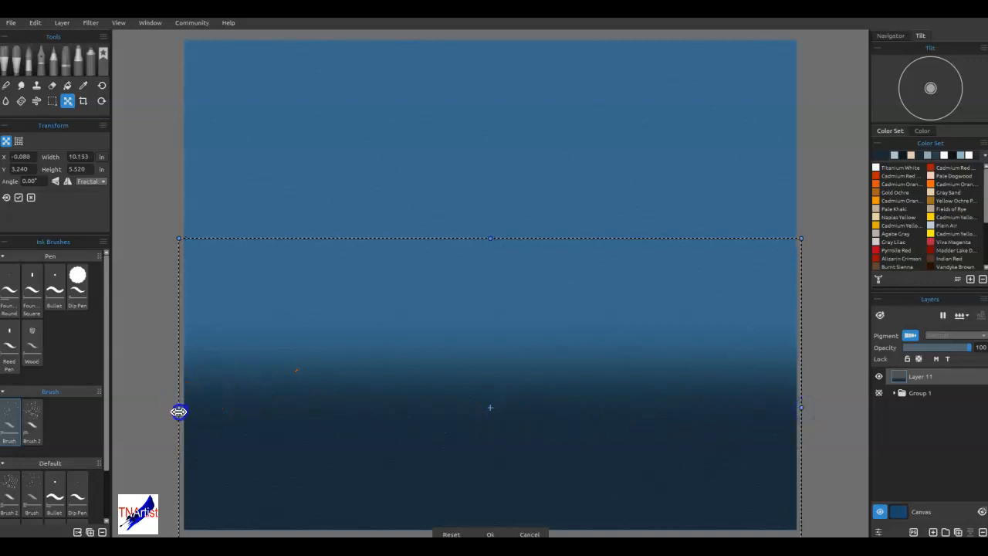
drag(483, 320, 483, 335)
drag(489, 255, 487, 239)
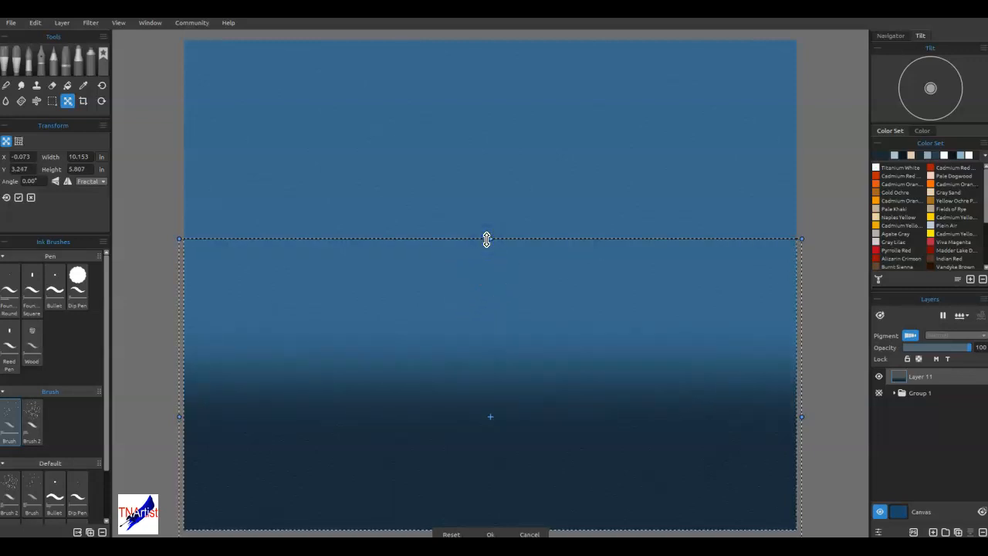
key(Return)
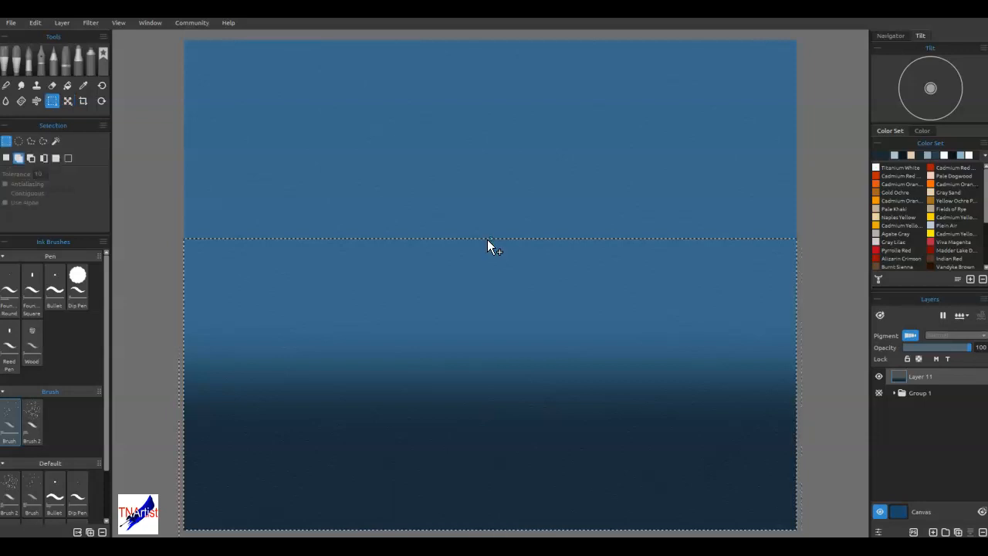
key(ctrl+d)
Step: Unlock the ripple stencil's size ratio, flip it vertically, stretch it slightly past the canvas width, and move it to the canvas's upper edge
click(640, 191)
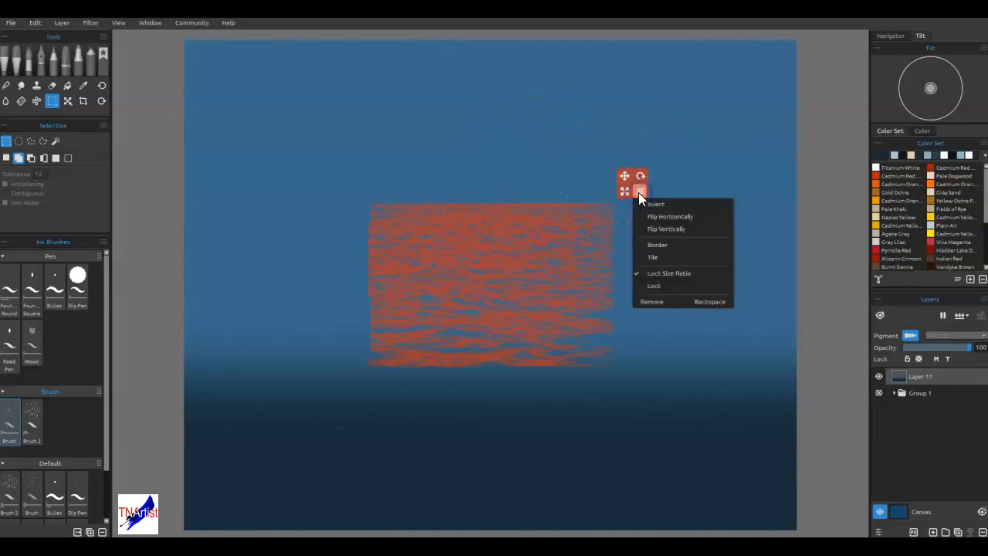
click(664, 275)
click(640, 190)
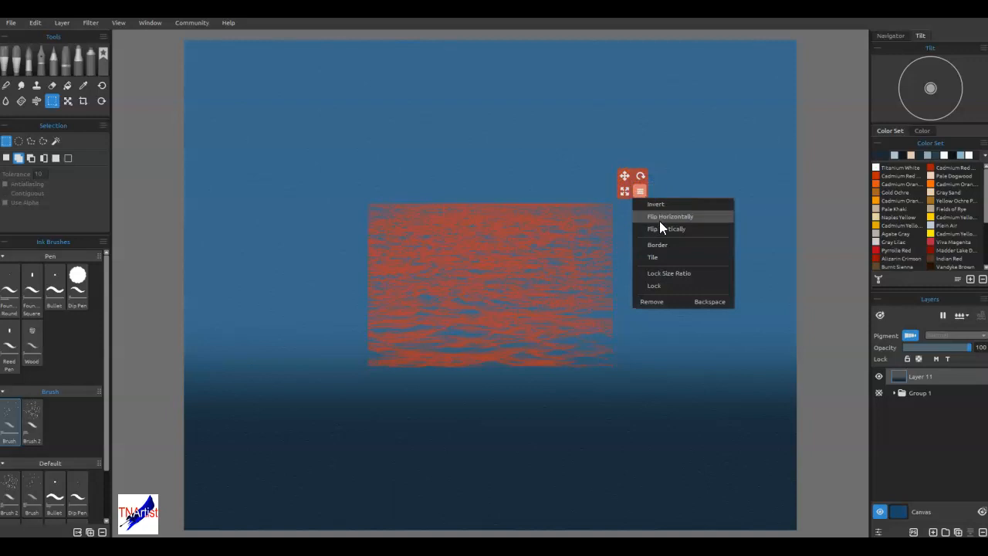
click(660, 230)
drag(630, 193, 847, 182)
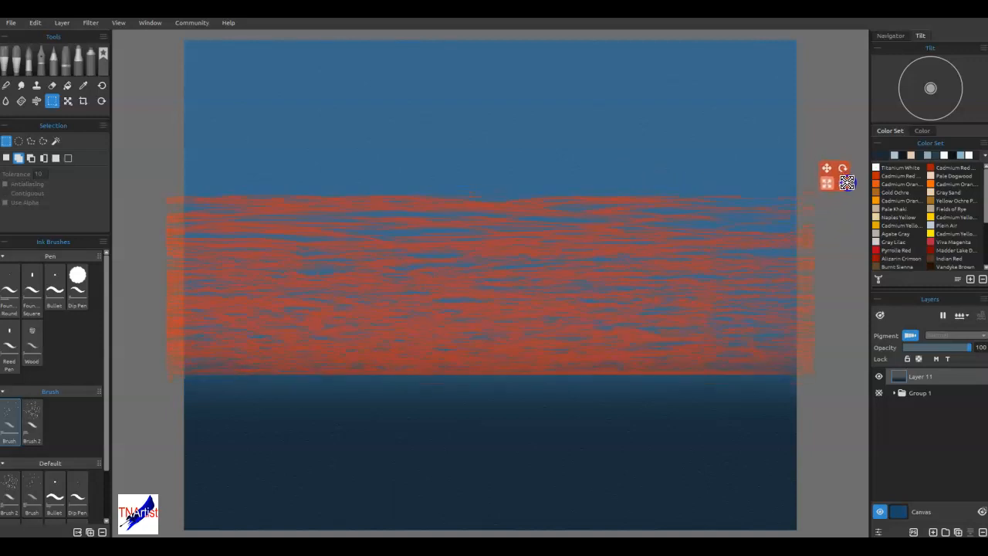
drag(641, 303, 647, 146)
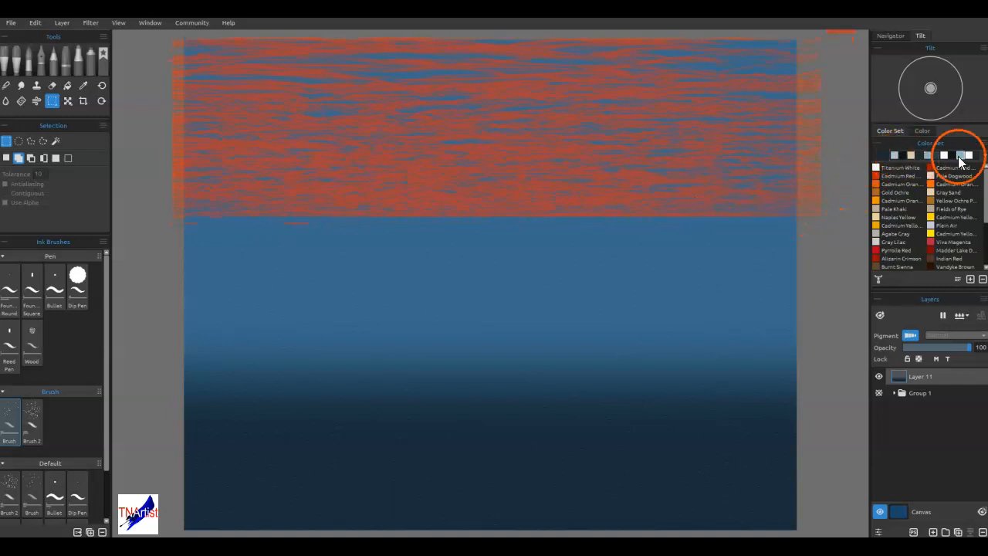
Step: Pick the teal #479e98 from the recently used colors as the paint color
click(984, 156)
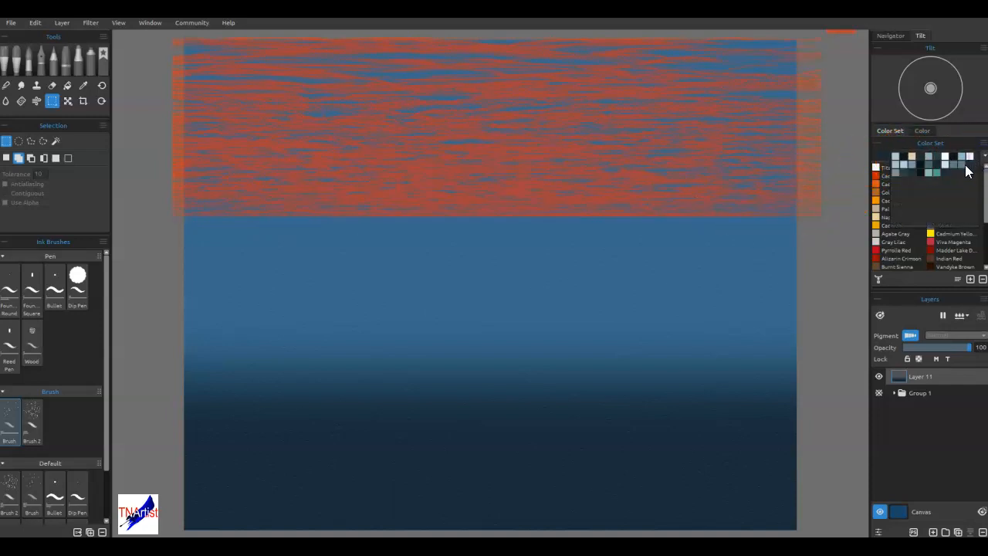
click(935, 172)
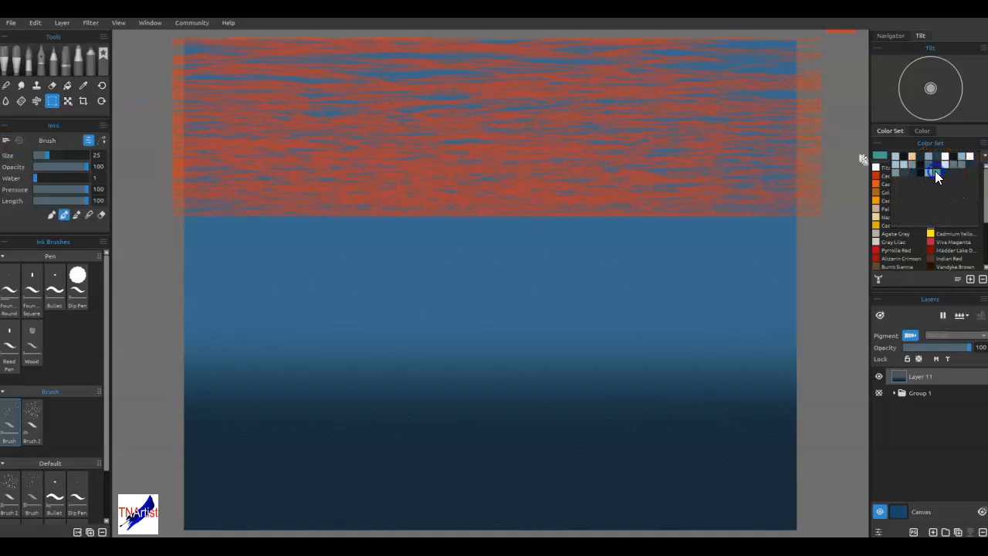
double_click(878, 156)
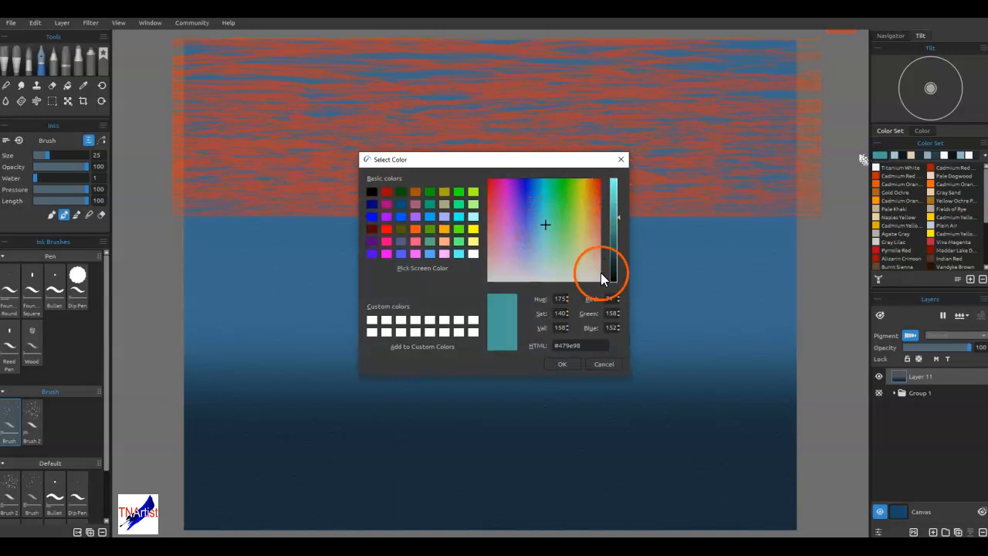
click(562, 363)
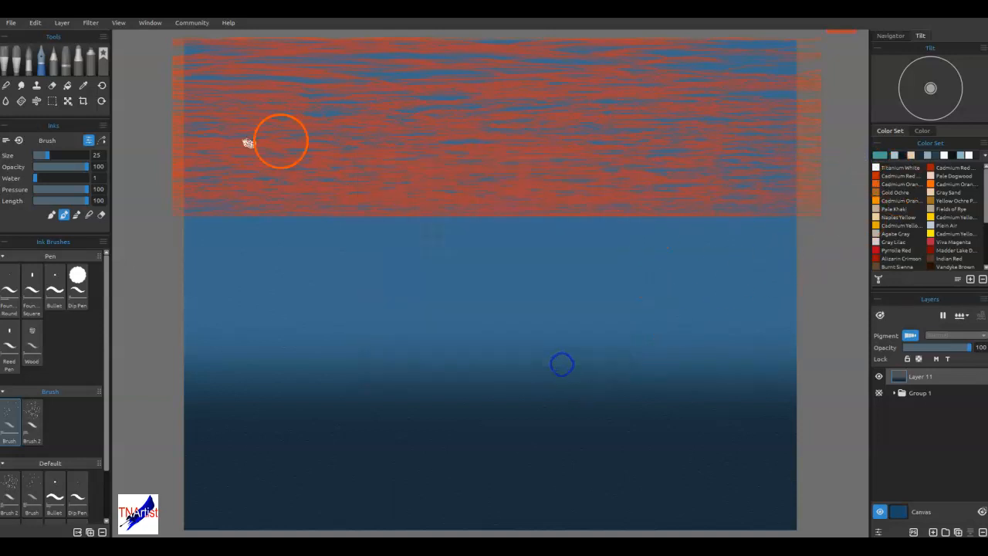
Step: Paint teal ripples through the stencil with the Express Oils Knife Smooth 2 brush at size 35
click(21, 101)
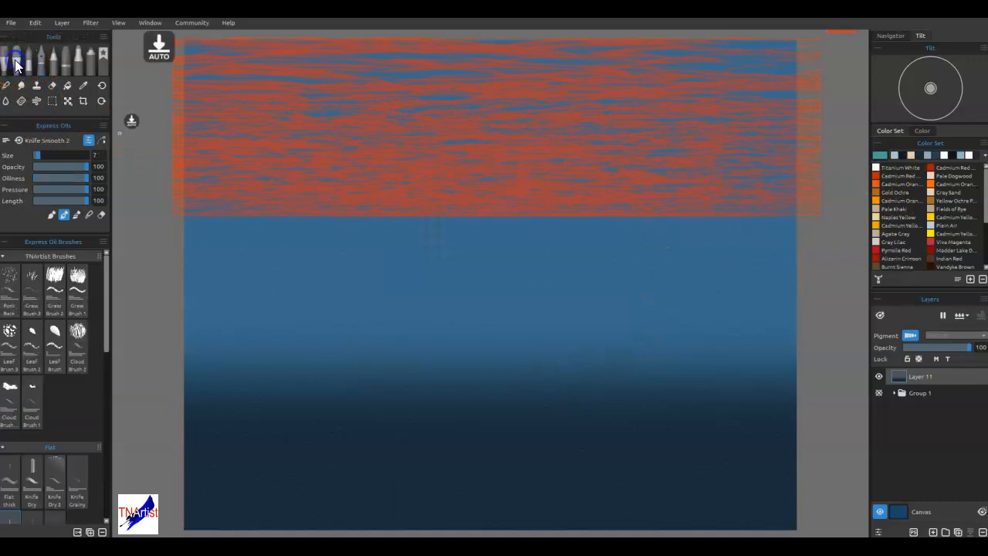
click(54, 393)
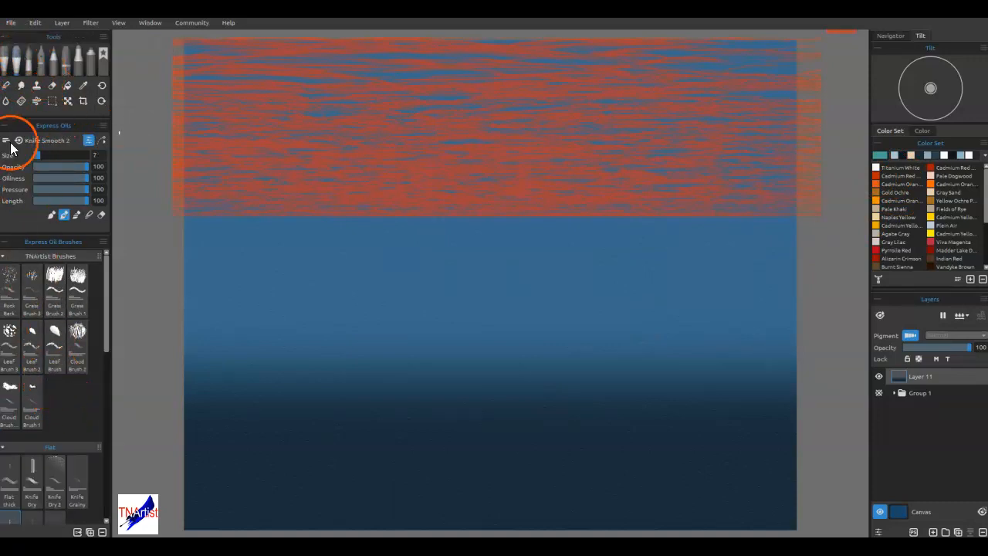
scroll(26, 467, down, 2)
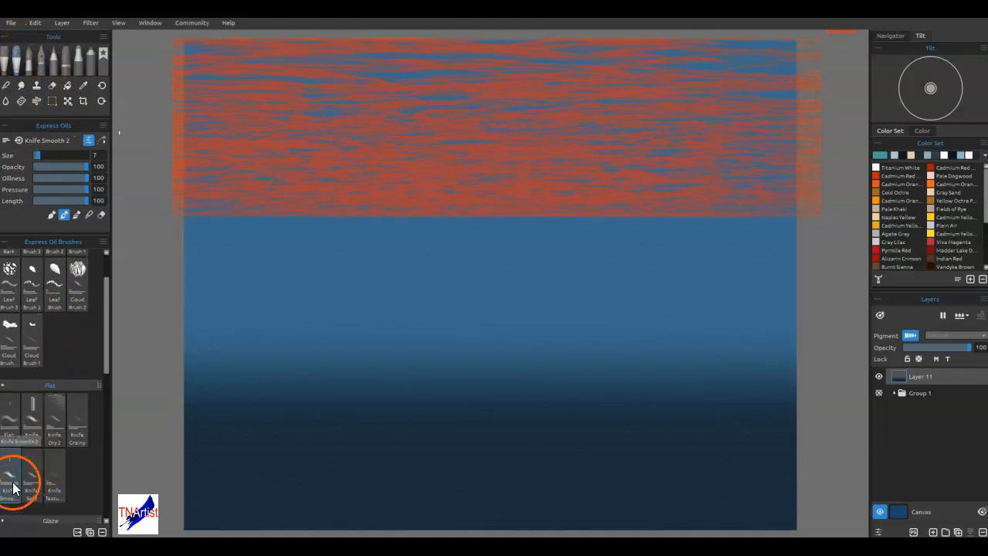
click(255, 308)
click(549, 108)
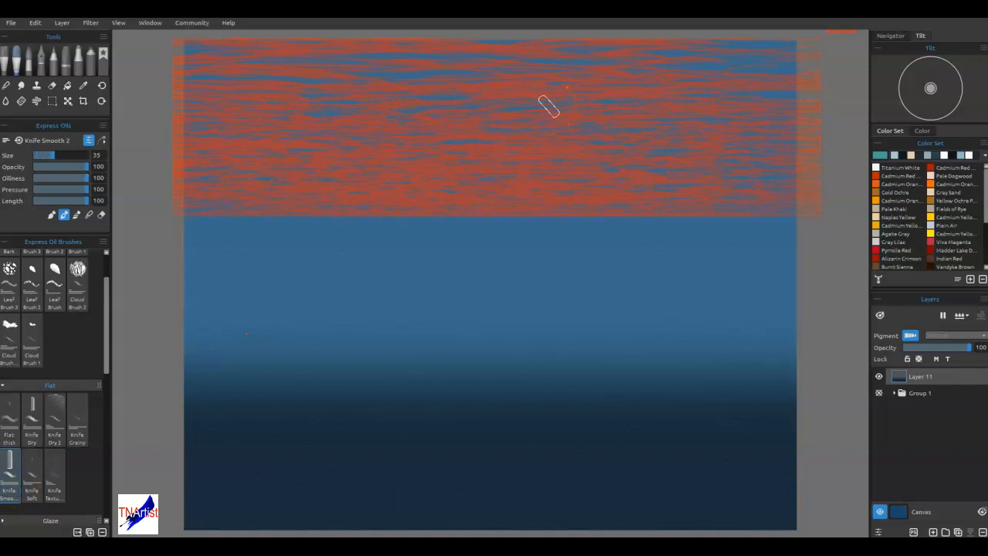
mouse_move(764, 63)
mouse_down()
mouse_move(681, 69)
mouse_move(740, 55)
mouse_move(658, 50)
mouse_move(710, 91)
mouse_move(618, 110)
mouse_move(729, 129)
mouse_move(609, 163)
mouse_move(381, 132)
mouse_move(406, 84)
mouse_move(494, 44)
mouse_move(339, 64)
mouse_move(359, 41)
mouse_move(242, 95)
mouse_move(198, 149)
mouse_move(221, 174)
mouse_move(575, 151)
mouse_move(701, 125)
mouse_move(357, 61)
mouse_move(391, 121)
mouse_up()
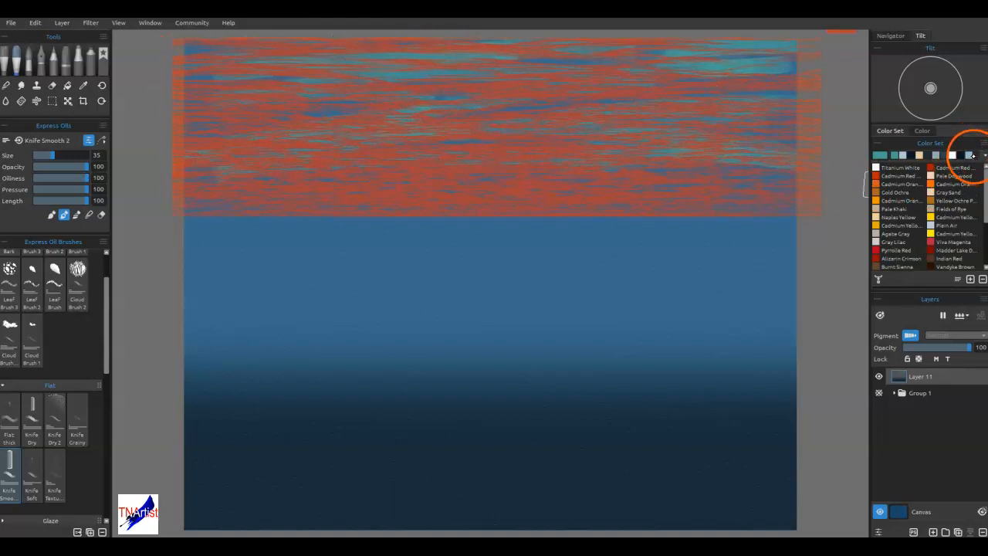
Step: Choose the lighter teal #85c1b7 and paint ripple highlights through the stencil, mainly along the upper part of the water
click(940, 166)
drag(937, 174, 901, 157)
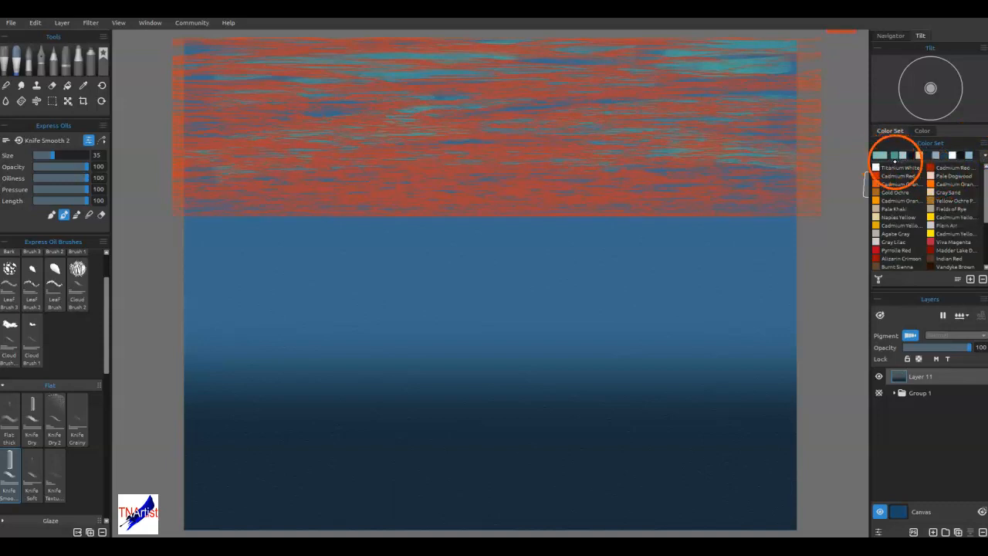
click(881, 156)
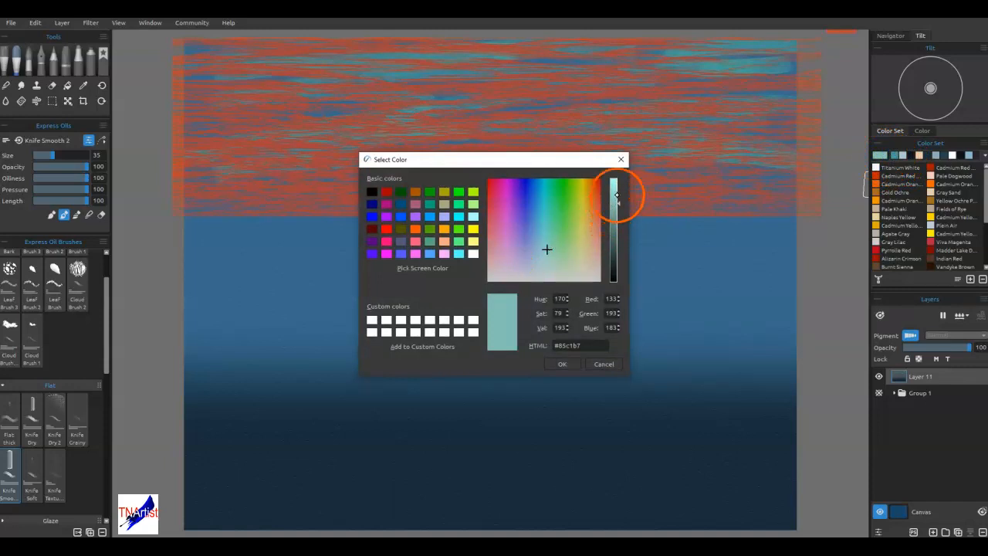
click(562, 364)
drag(554, 55, 607, 62)
mouse_move(527, 93)
mouse_down()
mouse_move(602, 103)
mouse_move(368, 105)
mouse_move(399, 108)
mouse_move(270, 119)
mouse_move(306, 68)
mouse_move(300, 113)
mouse_move(648, 149)
mouse_move(702, 165)
mouse_move(782, 95)
mouse_move(563, 54)
mouse_up()
mouse_move(771, 56)
mouse_down()
mouse_move(738, 49)
mouse_move(353, 70)
mouse_move(185, 46)
mouse_up()
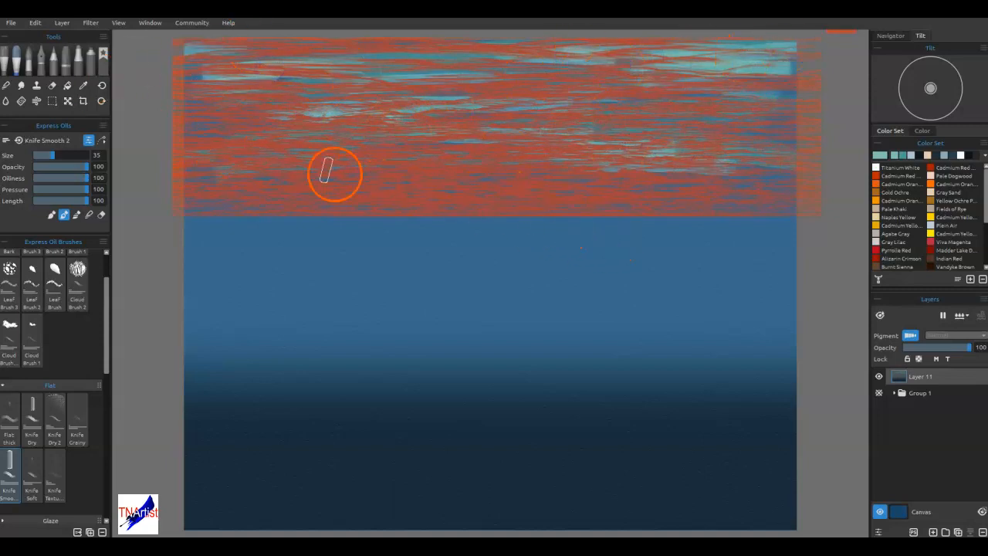
Step: Switch the knife brush to blending, smear the teal ripples through the stencil across the full water surface, and hide the stencil
key(b)
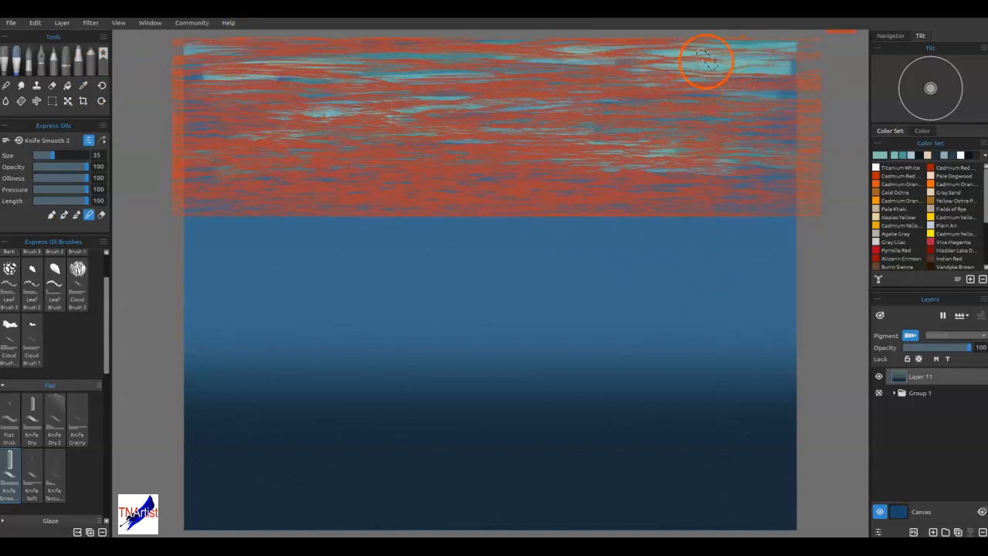
drag(761, 49, 796, 43)
drag(749, 137, 763, 147)
mouse_move(812, 51)
mouse_down()
mouse_move(767, 172)
mouse_move(720, 165)
mouse_up()
mouse_move(743, 49)
mouse_down()
mouse_move(710, 147)
mouse_move(698, 148)
mouse_up()
drag(692, 49, 647, 112)
drag(637, 47, 598, 147)
mouse_move(591, 49)
mouse_down()
mouse_move(547, 160)
mouse_move(529, 137)
mouse_up()
mouse_move(547, 46)
mouse_down()
mouse_move(484, 176)
mouse_move(496, 62)
mouse_move(466, 97)
mouse_up()
drag(483, 51, 445, 103)
mouse_move(443, 54)
mouse_down()
mouse_move(425, 53)
mouse_move(337, 168)
mouse_up()
drag(327, 121, 295, 152)
mouse_move(275, 62)
mouse_down()
mouse_move(210, 152)
mouse_move(216, 54)
mouse_up()
drag(180, 110, 191, 64)
drag(373, 155, 182, 168)
mouse_move(548, 179)
mouse_down()
mouse_move(450, 178)
mouse_move(531, 183)
mouse_move(560, 167)
mouse_up()
drag(614, 188, 803, 185)
drag(740, 184, 612, 195)
drag(787, 129, 554, 144)
drag(753, 165, 489, 177)
drag(591, 144, 396, 151)
drag(494, 138, 222, 147)
drag(286, 113, 176, 129)
drag(388, 88, 332, 99)
drag(370, 66, 187, 72)
drag(752, 55, 721, 55)
drag(836, 66, 653, 94)
drag(776, 118, 561, 148)
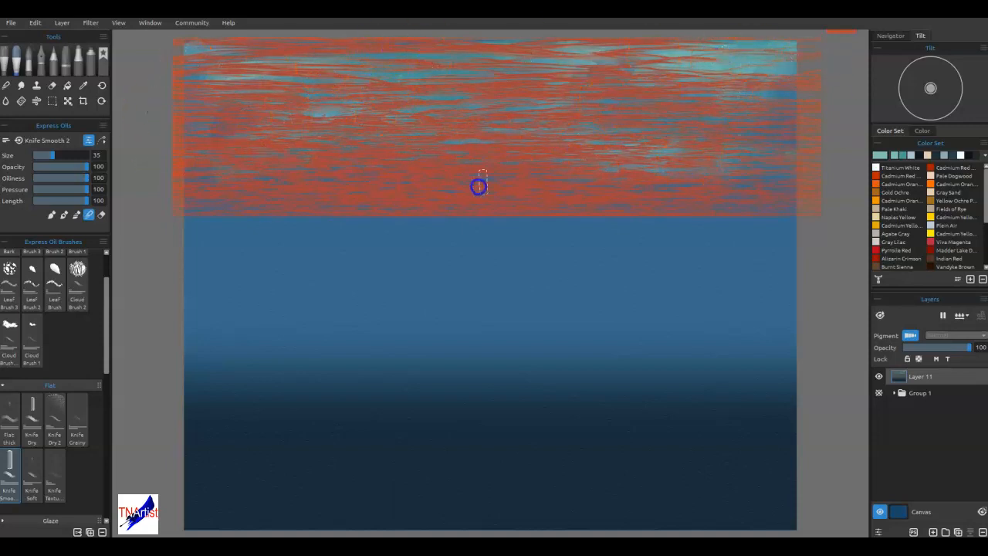
click(698, 195)
drag(772, 187, 766, 186)
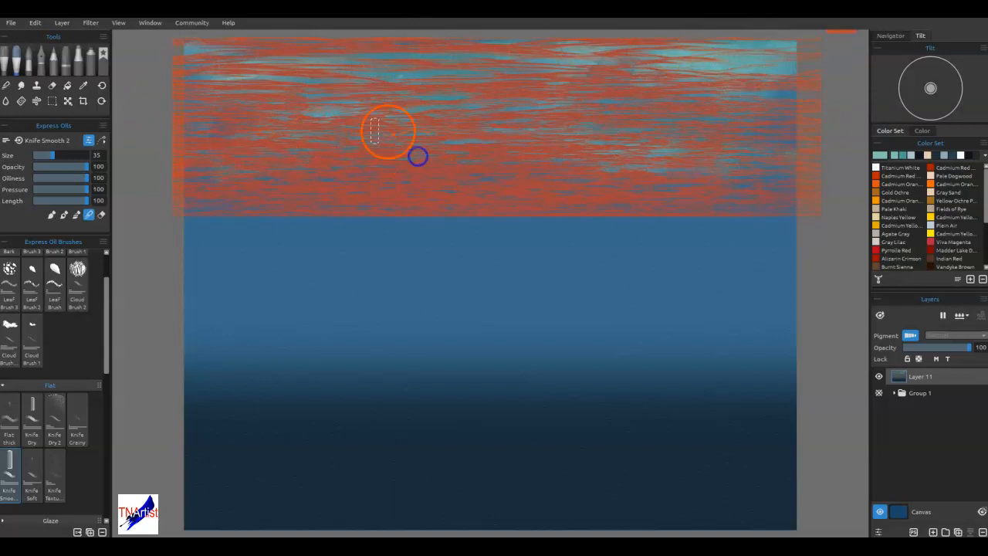
mouse_move(219, 191)
mouse_down()
mouse_move(198, 202)
mouse_move(460, 195)
mouse_move(233, 187)
mouse_move(371, 181)
mouse_move(271, 194)
mouse_up()
mouse_move(417, 197)
mouse_down()
mouse_move(437, 151)
mouse_move(410, 191)
mouse_move(206, 198)
mouse_move(460, 206)
mouse_up()
mouse_move(424, 206)
mouse_down()
mouse_move(326, 208)
mouse_move(560, 204)
mouse_up()
drag(494, 189, 341, 192)
drag(410, 194, 761, 217)
mouse_move(695, 193)
mouse_down()
mouse_move(623, 178)
mouse_move(767, 194)
mouse_move(701, 226)
mouse_move(612, 231)
mouse_move(535, 267)
mouse_move(265, 177)
mouse_move(352, 114)
mouse_up()
drag(187, 78, 172, 82)
drag(275, 60, 150, 55)
drag(150, 54, 247, 47)
mouse_move(640, 125)
mouse_down()
mouse_move(650, 182)
mouse_move(633, 168)
mouse_move(661, 154)
mouse_move(621, 154)
mouse_move(705, 82)
mouse_move(696, 179)
mouse_move(779, 79)
mouse_move(754, 151)
mouse_up()
mouse_move(763, 63)
mouse_down()
mouse_move(774, 131)
mouse_move(754, 154)
mouse_move(795, 88)
mouse_move(787, 53)
mouse_move(640, 58)
mouse_move(527, 155)
mouse_up()
mouse_move(654, 152)
mouse_down()
mouse_move(378, 102)
mouse_move(419, 49)
mouse_move(360, 150)
mouse_move(177, 121)
mouse_move(247, 67)
mouse_up()
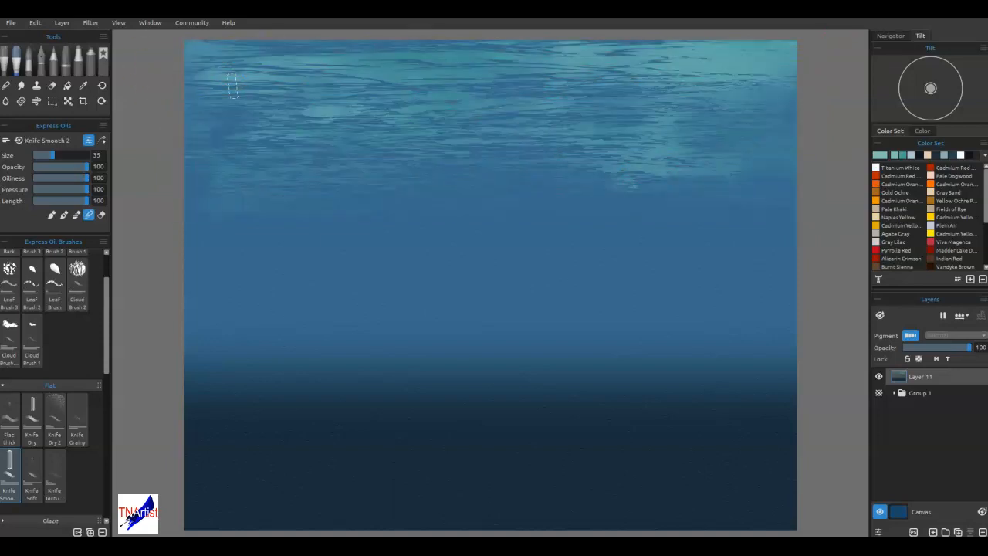
Step: Reduce the blending brush to size 18 and soften the ripples' lower edge into the plain blue across the canvas
mouse_move(587, 259)
mouse_down()
mouse_move(632, 229)
mouse_move(554, 201)
mouse_move(520, 139)
mouse_move(547, 162)
mouse_move(665, 115)
mouse_up()
mouse_move(612, 78)
mouse_down()
mouse_move(748, 78)
mouse_move(705, 55)
mouse_move(558, 42)
mouse_move(363, 52)
mouse_move(289, 43)
mouse_move(212, 63)
mouse_move(208, 121)
mouse_move(194, 148)
mouse_move(496, 147)
mouse_move(654, 238)
mouse_up()
key([)
key([)
key([)
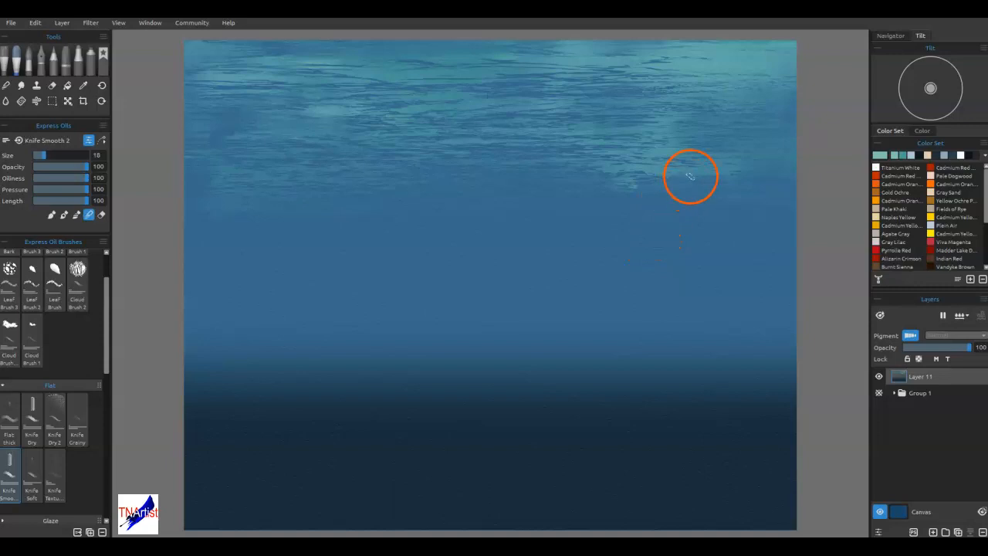
mouse_move(561, 157)
mouse_down()
mouse_move(690, 161)
mouse_move(694, 170)
mouse_up()
mouse_move(575, 186)
mouse_down()
mouse_move(720, 197)
mouse_move(536, 186)
mouse_up()
mouse_move(703, 175)
mouse_down()
mouse_move(367, 170)
mouse_move(526, 167)
mouse_up()
mouse_move(525, 167)
mouse_down()
mouse_move(355, 175)
mouse_move(538, 184)
mouse_up()
mouse_move(537, 184)
mouse_down()
mouse_move(452, 194)
mouse_move(503, 201)
mouse_up()
drag(503, 201, 290, 175)
mouse_move(290, 175)
mouse_down()
mouse_move(482, 162)
mouse_move(283, 158)
mouse_up()
drag(283, 159, 591, 148)
mouse_move(591, 148)
mouse_down()
mouse_move(456, 149)
mouse_move(635, 135)
mouse_move(795, 171)
mouse_up()
mouse_move(749, 126)
mouse_down()
mouse_move(532, 115)
mouse_move(387, 124)
mouse_up()
mouse_move(175, 190)
mouse_down()
mouse_move(360, 204)
mouse_move(438, 197)
mouse_up()
mouse_move(199, 223)
mouse_down()
mouse_move(424, 232)
mouse_move(547, 181)
mouse_up()
Step: Smear the ripples downward with slanted blending strokes in the middle and left parts of the water surface
mouse_move(271, 168)
mouse_down()
mouse_move(308, 177)
mouse_move(454, 123)
mouse_move(339, 113)
mouse_up()
mouse_move(339, 113)
mouse_down()
mouse_move(611, 78)
mouse_move(560, 53)
mouse_up()
mouse_move(531, 114)
mouse_down()
mouse_move(589, 50)
mouse_move(549, 110)
mouse_up()
drag(599, 47, 553, 112)
mouse_move(564, 39)
mouse_down()
mouse_move(529, 128)
mouse_move(491, 152)
mouse_up()
drag(543, 43, 487, 162)
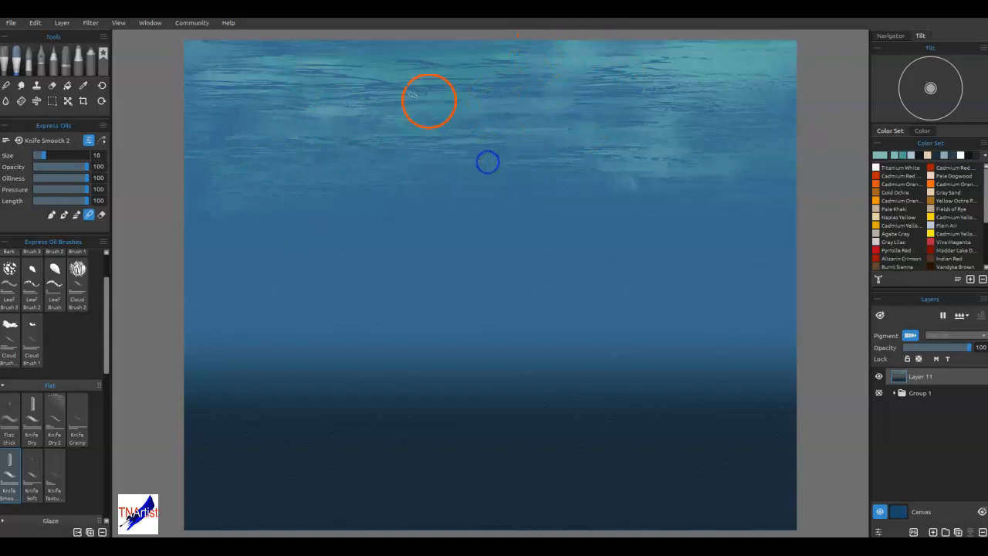
drag(321, 160, 311, 172)
mouse_move(358, 108)
mouse_down()
mouse_move(307, 205)
mouse_move(285, 215)
mouse_move(287, 185)
mouse_up()
mouse_move(313, 106)
mouse_down()
mouse_move(266, 198)
mouse_move(290, 188)
mouse_up()
mouse_move(355, 96)
mouse_down()
mouse_move(306, 186)
mouse_move(370, 102)
mouse_move(321, 207)
mouse_up()
drag(269, 74, 201, 153)
drag(238, 77, 198, 147)
mouse_move(213, 78)
mouse_down()
mouse_move(188, 121)
mouse_move(229, 77)
mouse_move(215, 142)
mouse_move(252, 81)
mouse_move(221, 169)
mouse_up()
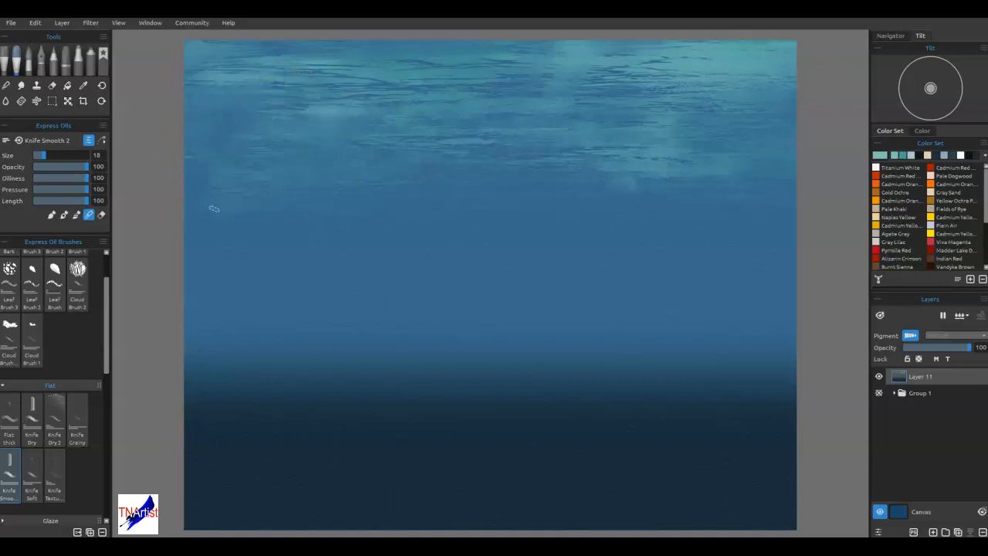
Step: Blend the remaining hard ripple lines with horizontal strokes across the upper water surface and along its lower fringe
drag(399, 70, 332, 86)
mouse_move(401, 81)
mouse_down()
mouse_move(333, 84)
mouse_move(358, 68)
mouse_move(289, 71)
mouse_up()
drag(412, 64, 371, 64)
drag(451, 54, 373, 68)
drag(436, 56, 373, 72)
drag(543, 68, 474, 76)
drag(397, 84, 682, 75)
drag(706, 75, 656, 81)
drag(761, 63, 699, 86)
mouse_move(648, 54)
mouse_down()
mouse_move(724, 112)
mouse_move(600, 88)
mouse_move(812, 76)
mouse_up()
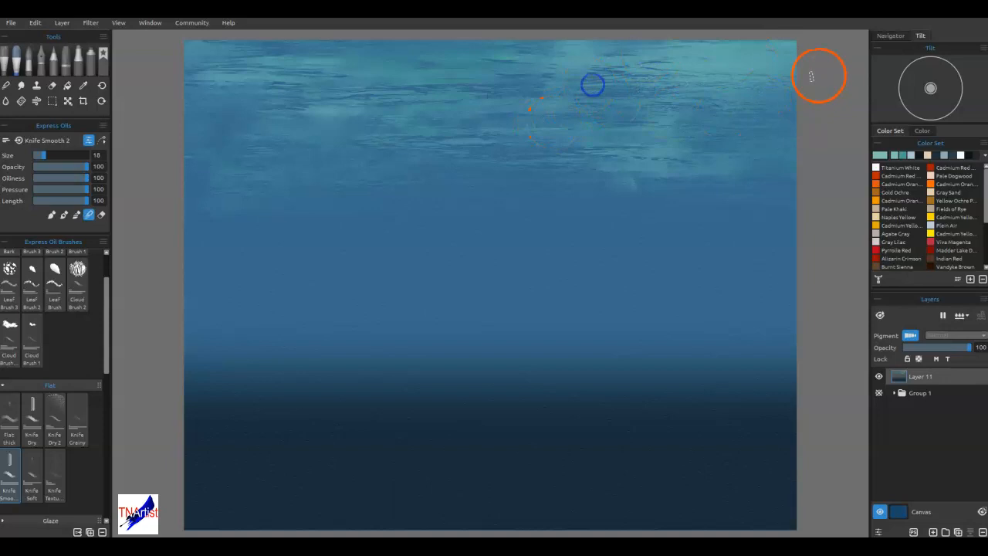
drag(387, 102, 584, 103)
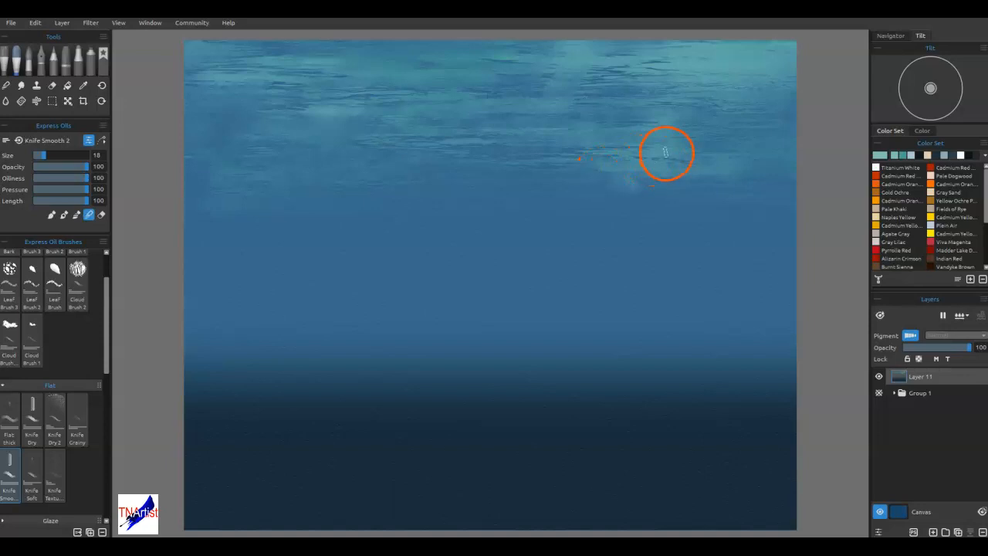
mouse_move(615, 157)
mouse_down()
mouse_move(666, 167)
mouse_move(756, 157)
mouse_up()
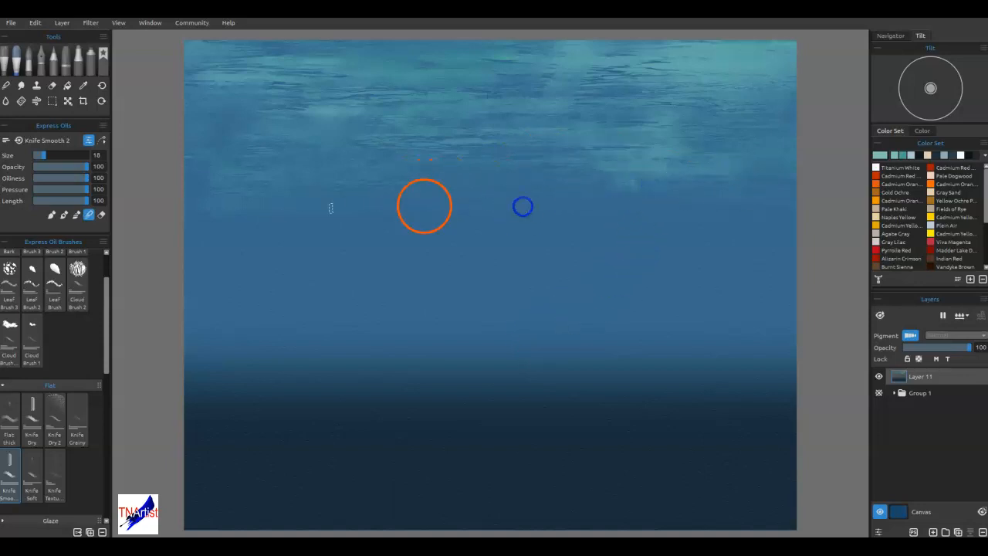
drag(238, 176, 106, 185)
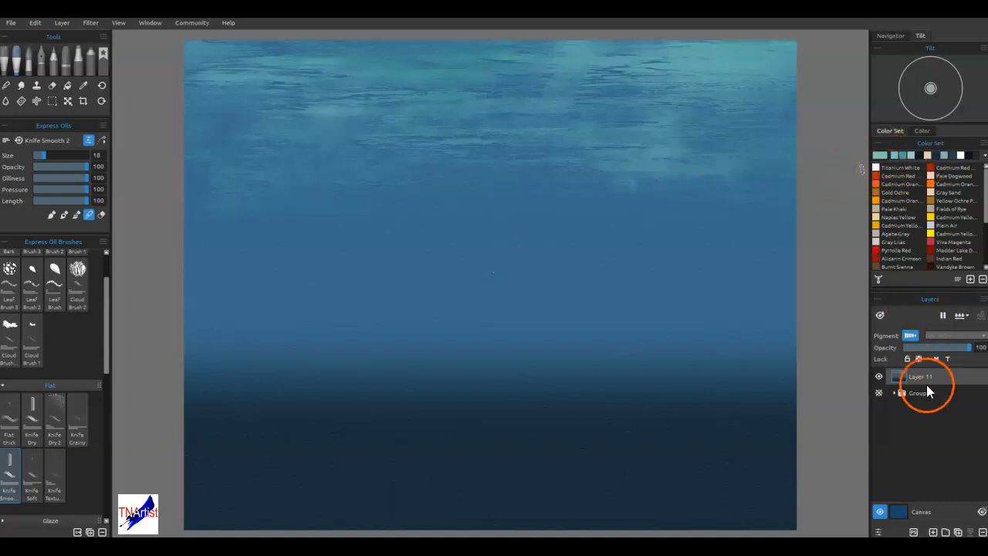
Step: Add a new layer above the background and set the Knife Smooth 2 brush back to painting at size 45
click(932, 531)
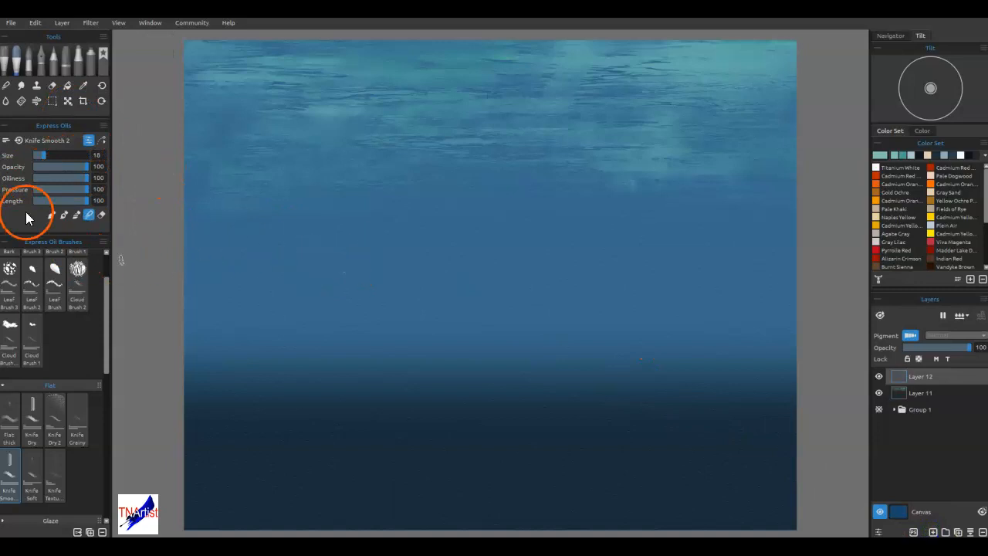
click(51, 215)
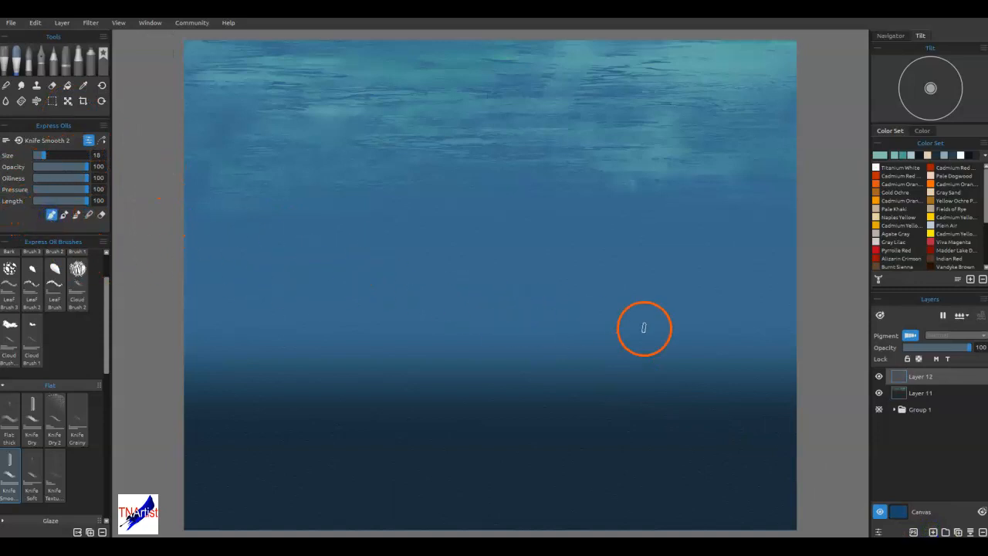
key(bracketright)
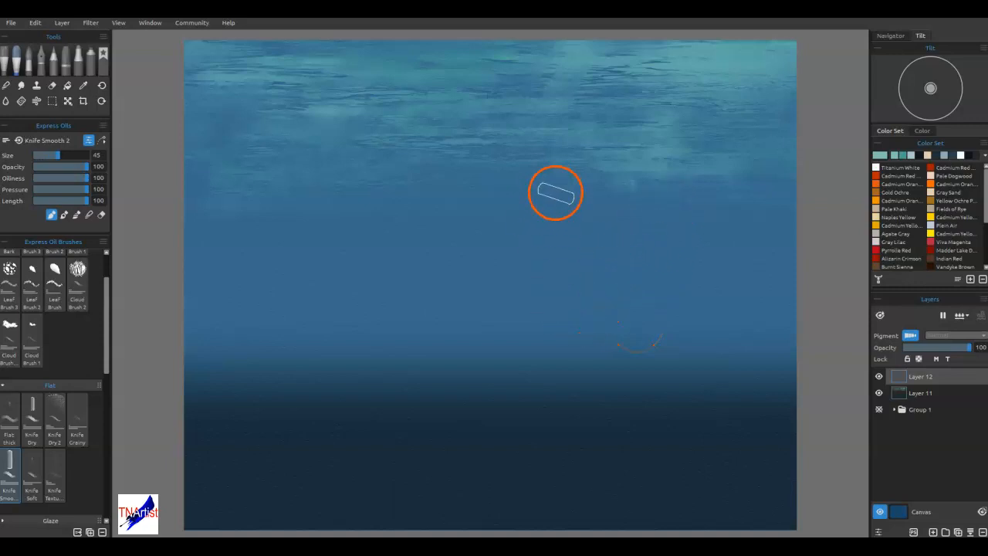
Step: Paint long vertical light-teal rays on the new layer, reaching from below the ripples into the dark water across the canvas
drag(562, 160, 563, 268)
drag(550, 145, 544, 371)
drag(534, 382, 528, 166)
mouse_move(513, 399)
mouse_down()
mouse_move(502, 220)
mouse_move(498, 310)
mouse_up()
drag(426, 370, 401, 207)
mouse_move(388, 386)
mouse_down()
mouse_move(376, 176)
mouse_move(377, 270)
mouse_up()
mouse_move(302, 424)
mouse_down()
mouse_move(297, 137)
mouse_move(299, 448)
mouse_up()
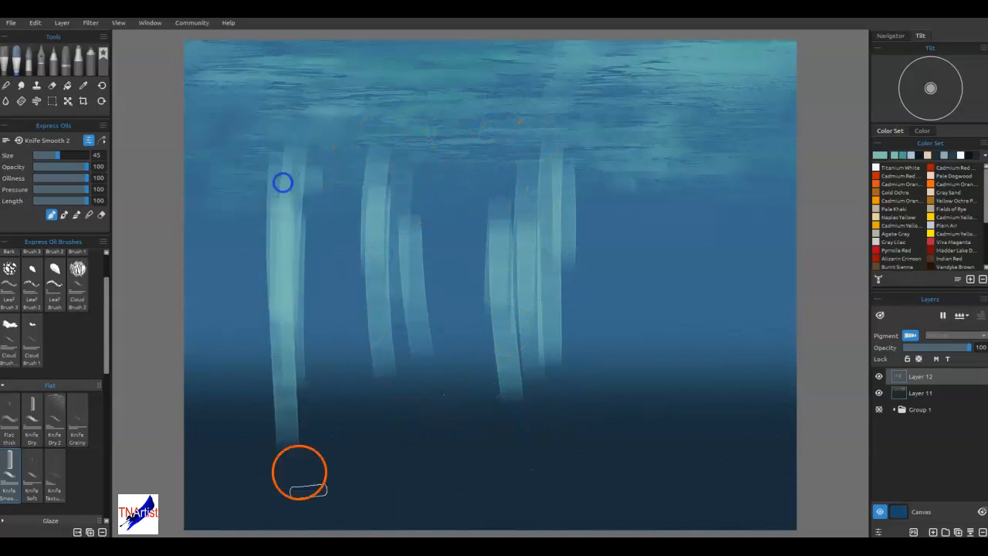
drag(675, 236, 679, 311)
mouse_move(683, 399)
mouse_down()
mouse_move(705, 150)
mouse_move(665, 361)
mouse_up()
drag(657, 318, 650, 179)
mouse_move(644, 459)
mouse_down()
mouse_move(637, 324)
mouse_move(654, 146)
mouse_up()
drag(422, 385, 425, 175)
drag(426, 174, 429, 247)
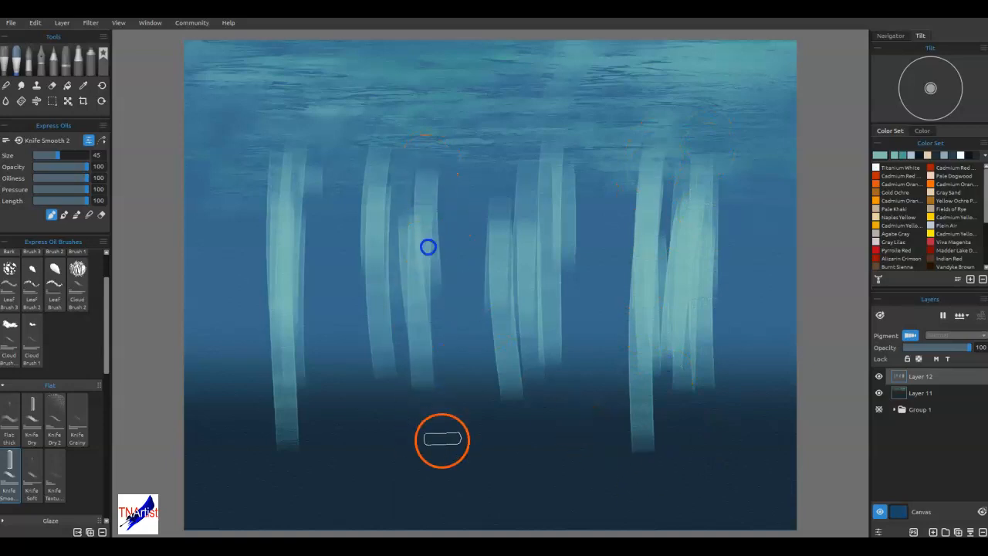
drag(376, 171, 372, 397)
mouse_move(236, 161)
mouse_down()
mouse_move(233, 385)
mouse_move(248, 442)
mouse_up()
drag(314, 170, 320, 375)
drag(653, 147, 664, 371)
drag(683, 161, 694, 378)
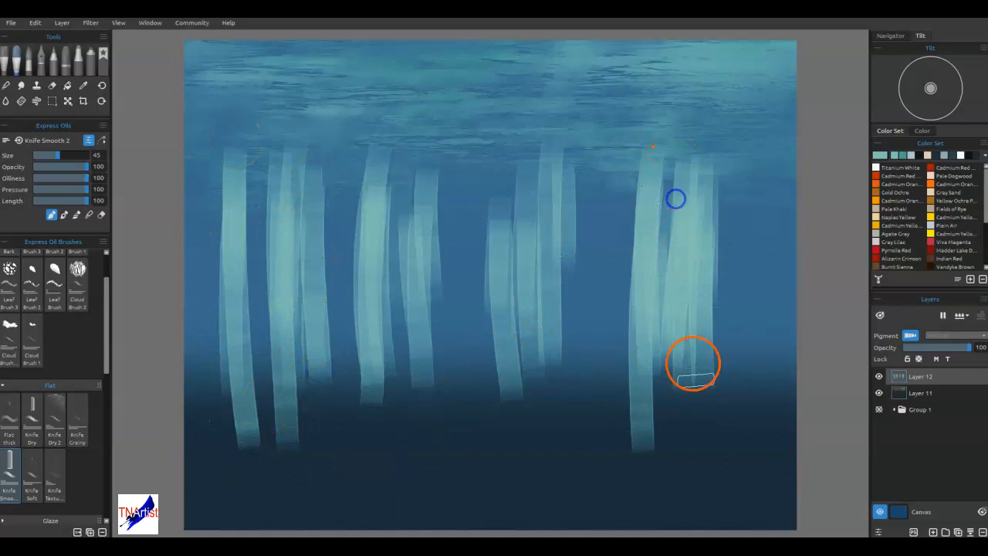
drag(761, 111, 757, 251)
drag(750, 303, 753, 135)
drag(749, 163, 751, 298)
drag(607, 441, 600, 266)
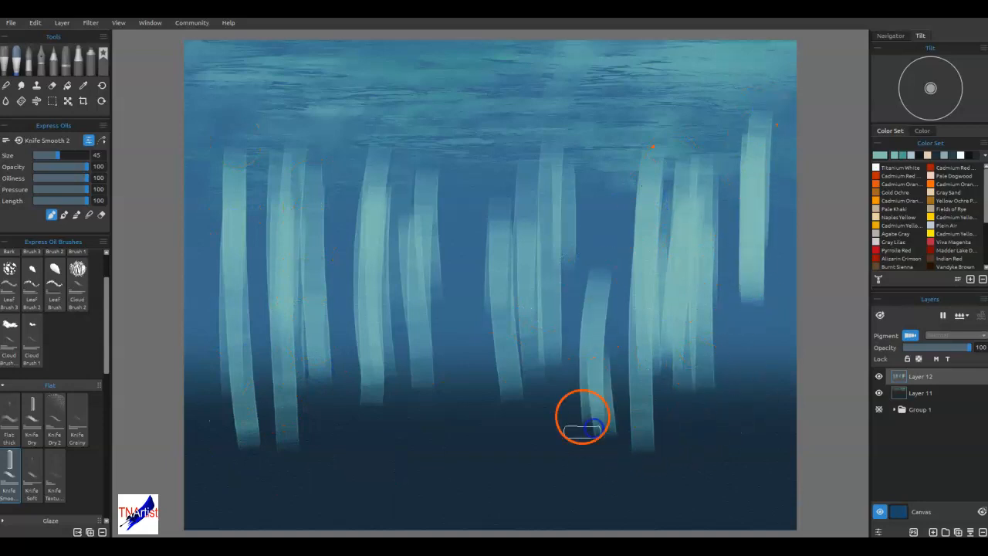
drag(568, 337, 584, 452)
mouse_move(505, 327)
mouse_down()
mouse_move(510, 156)
mouse_move(537, 233)
mouse_up()
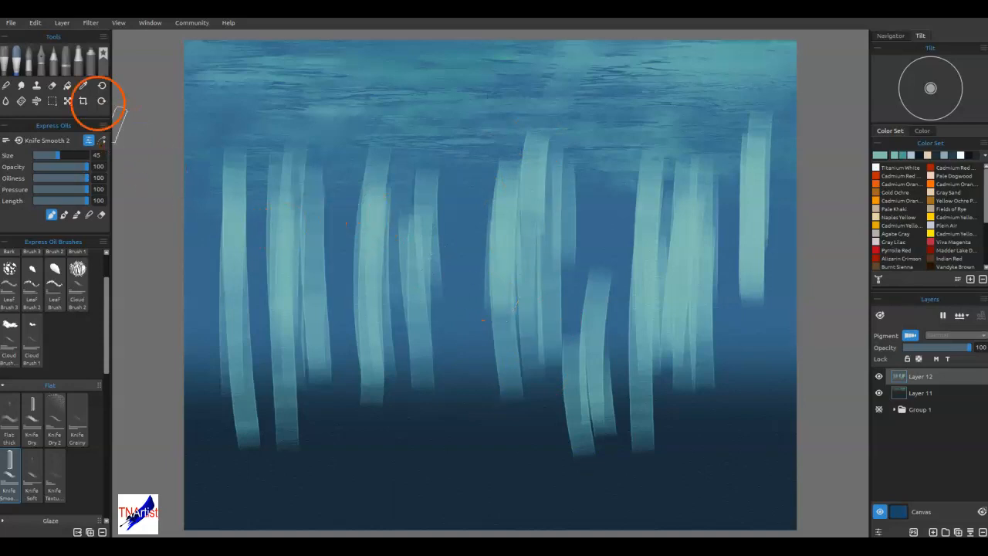
Step: Look through the keyboard shortcuts assigned to the tools and the hold-to-use tools in the preferences, then close them
click(94, 25)
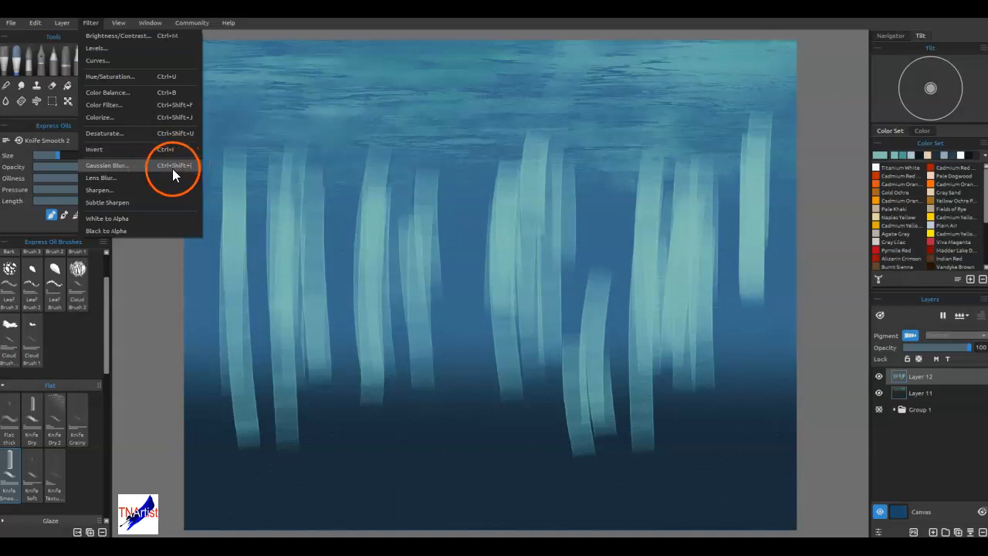
click(35, 23)
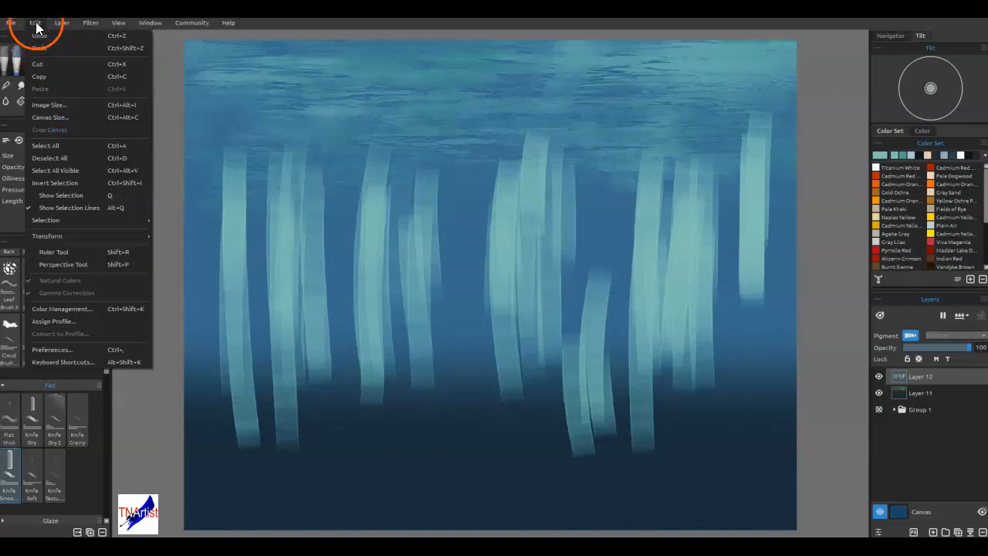
click(52, 350)
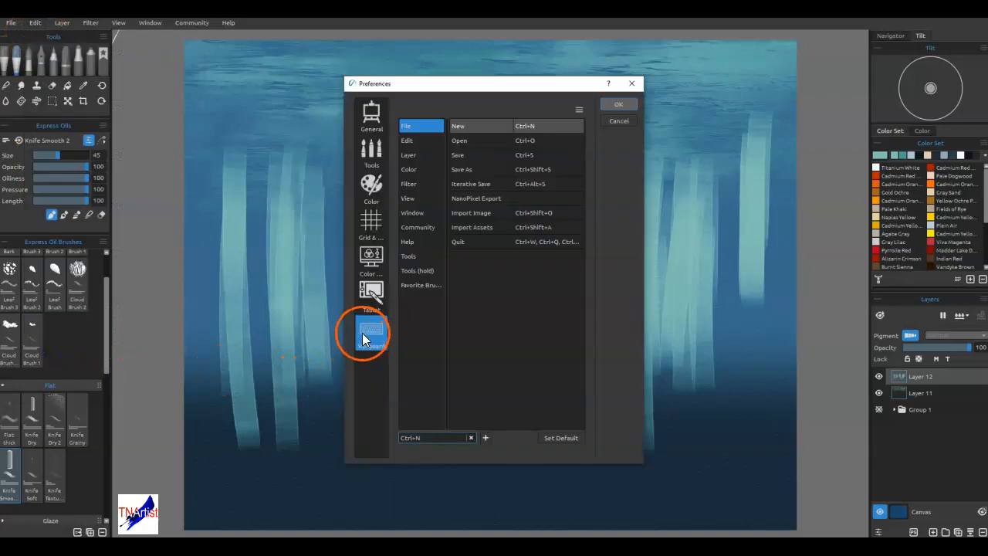
click(406, 257)
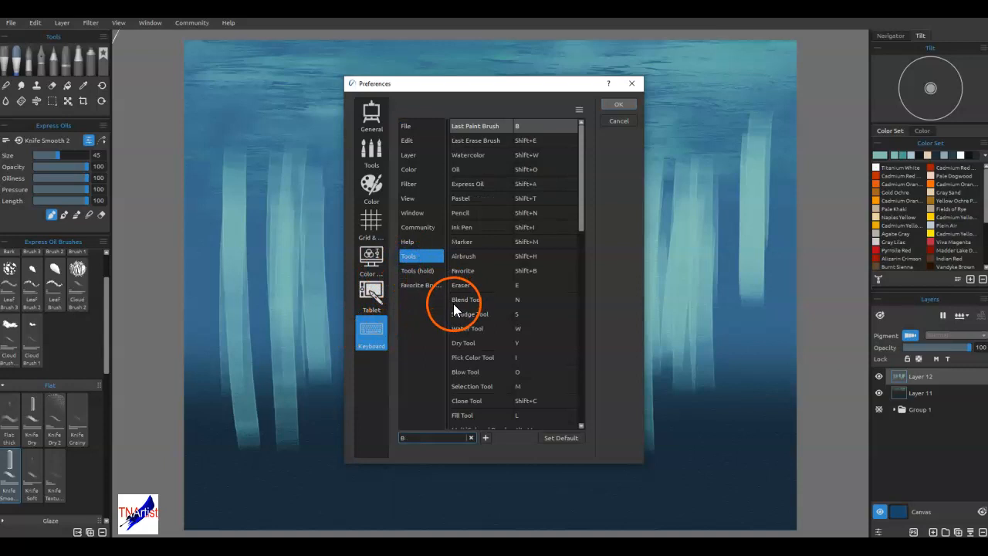
scroll(497, 312, down, 7)
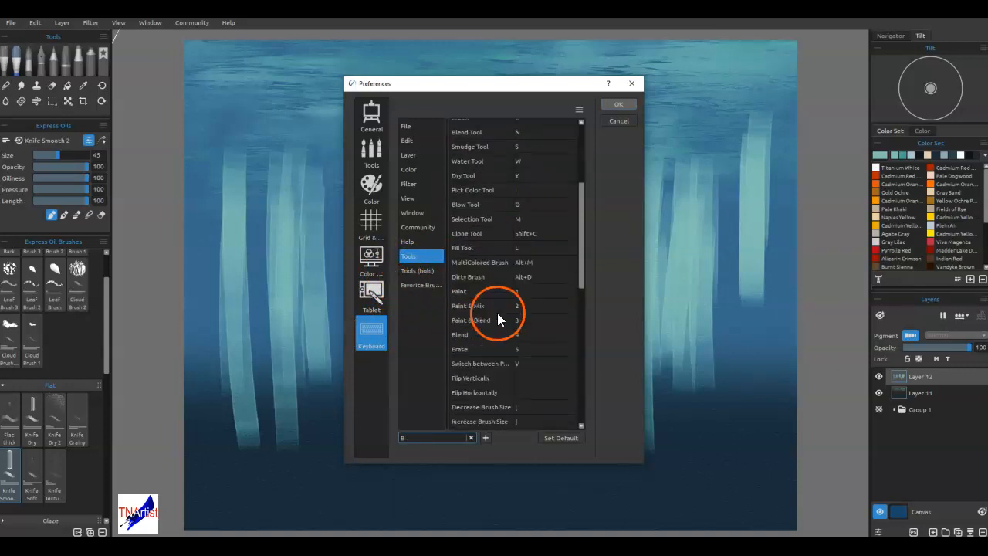
scroll(506, 313, down, 6)
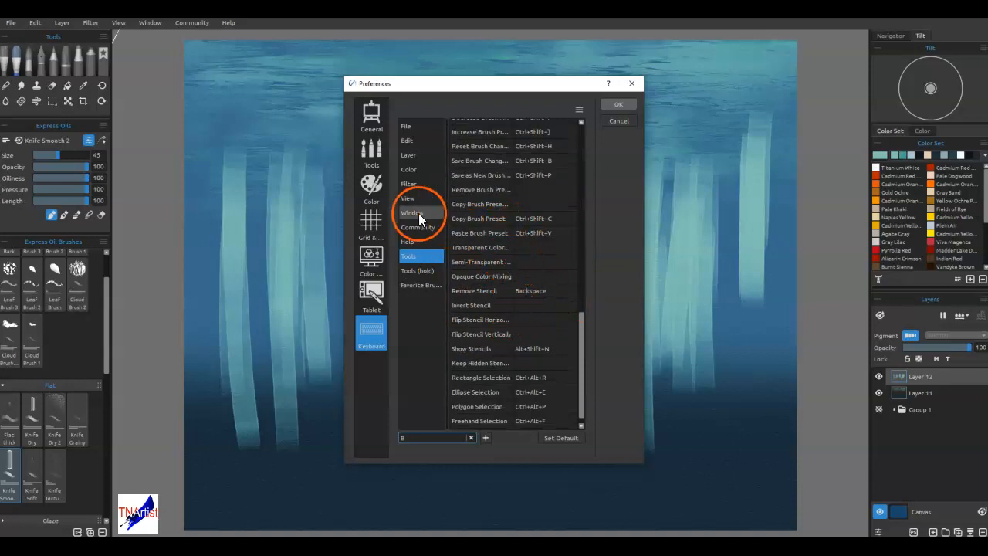
click(419, 270)
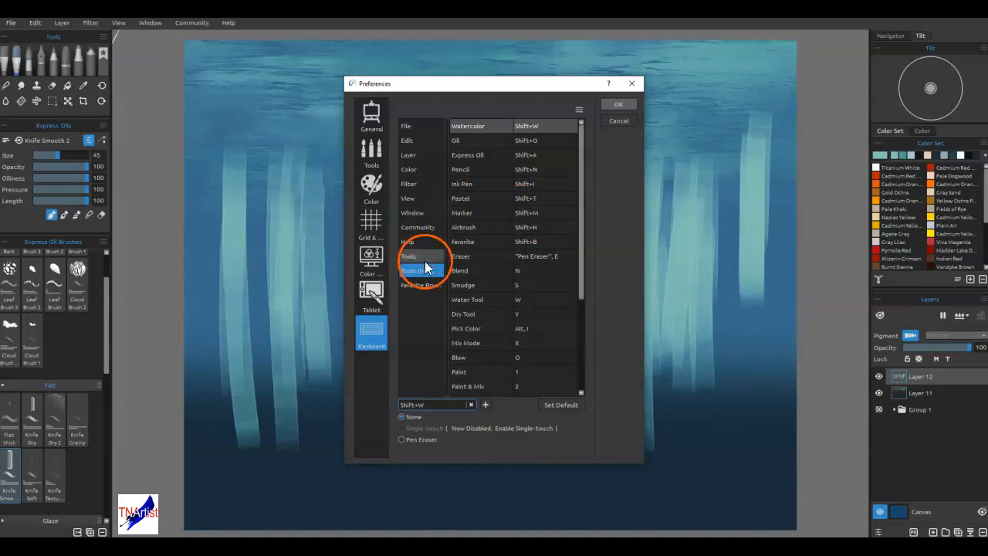
click(417, 253)
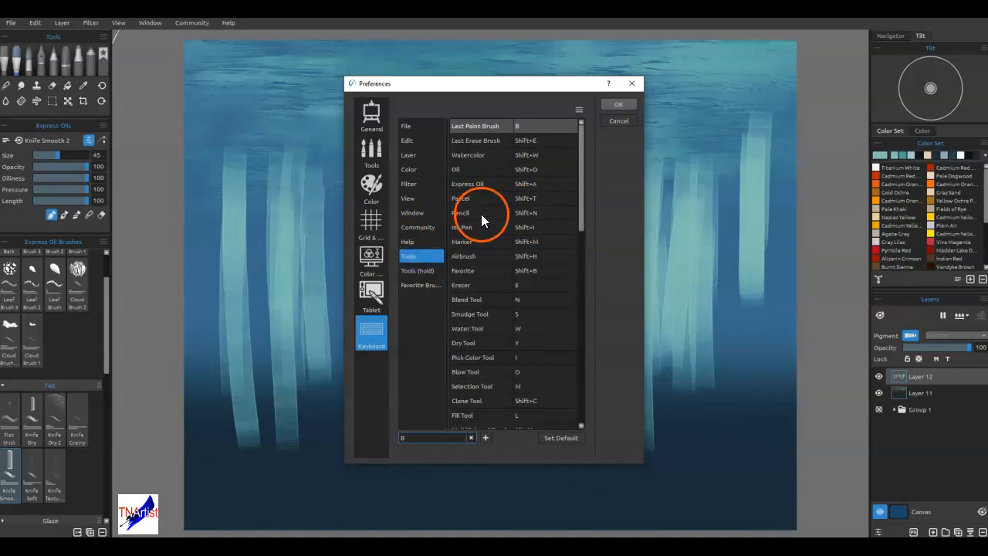
scroll(471, 225, down, 4)
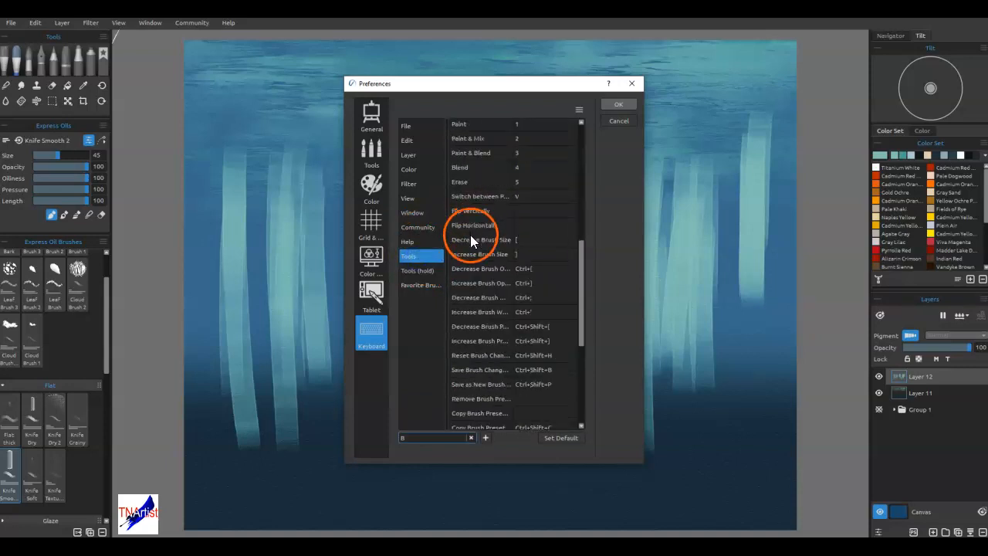
scroll(470, 236, up, 4)
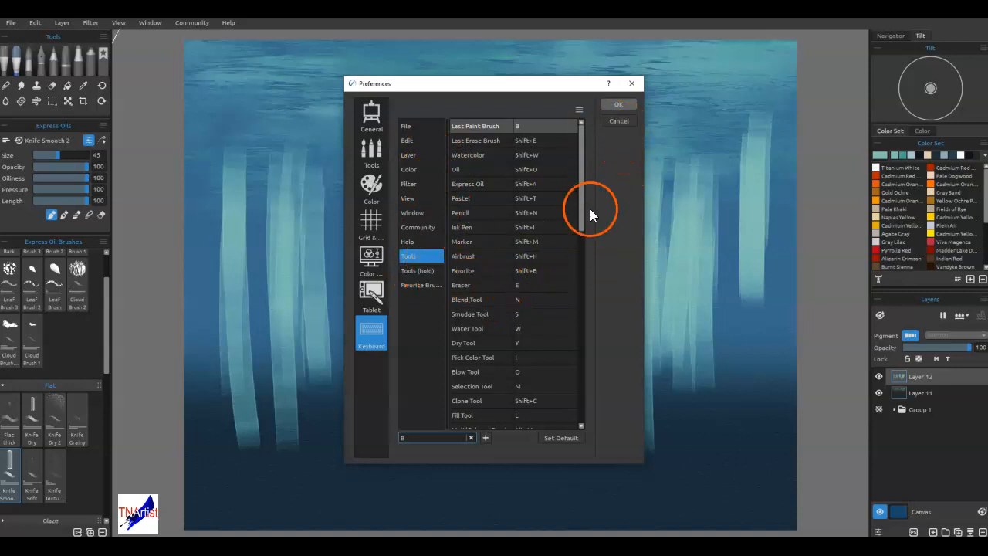
click(523, 263)
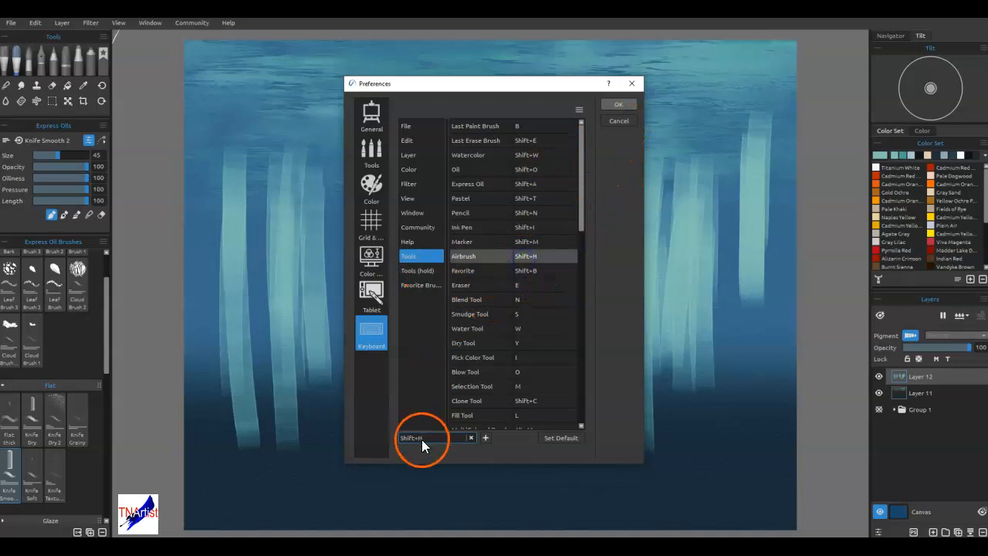
click(616, 120)
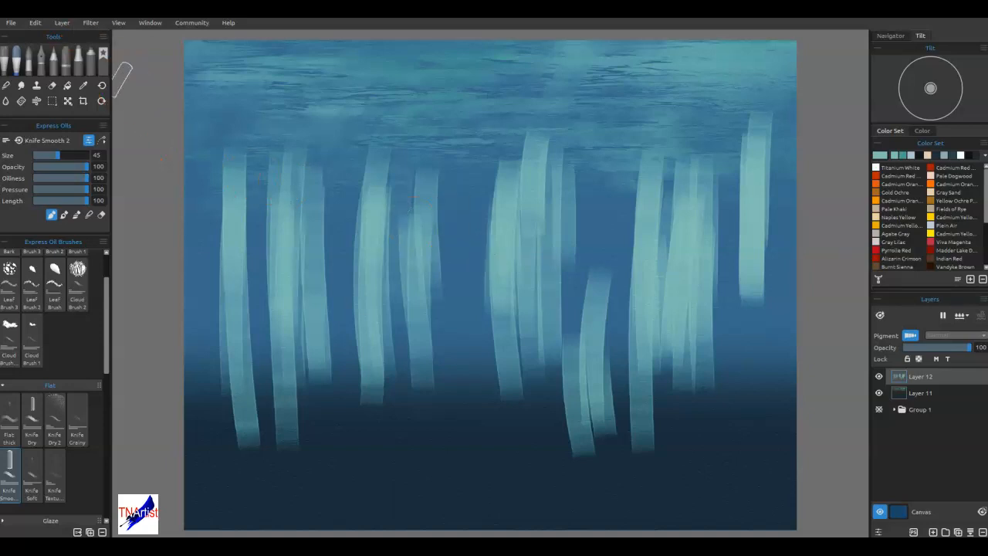
Step: Soften the painted light rays on Layer 12 with a Gaussian Blur of radius 66
click(90, 23)
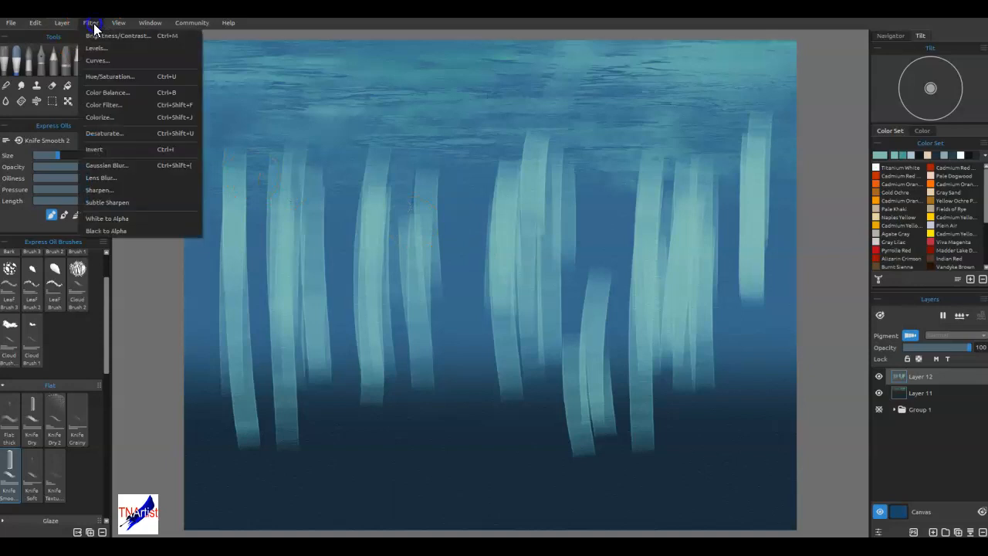
click(121, 165)
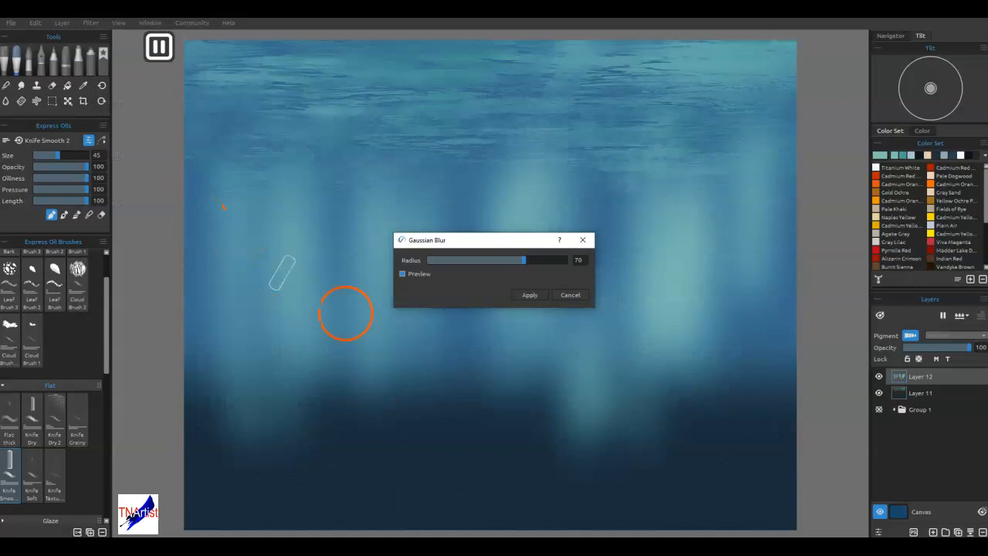
mouse_move(522, 260)
mouse_down()
mouse_move(440, 263)
mouse_move(467, 268)
mouse_up()
drag(478, 266, 482, 267)
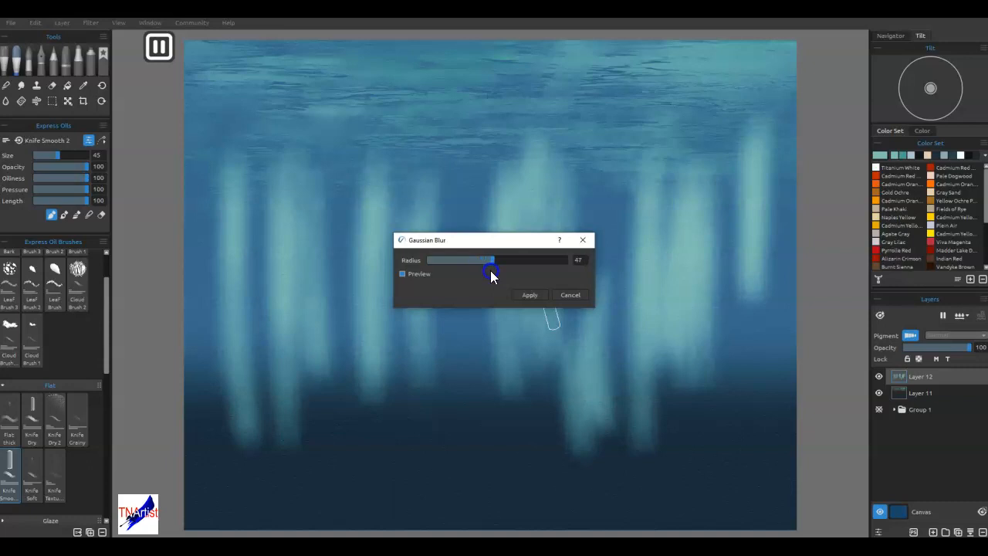
drag(493, 272, 514, 259)
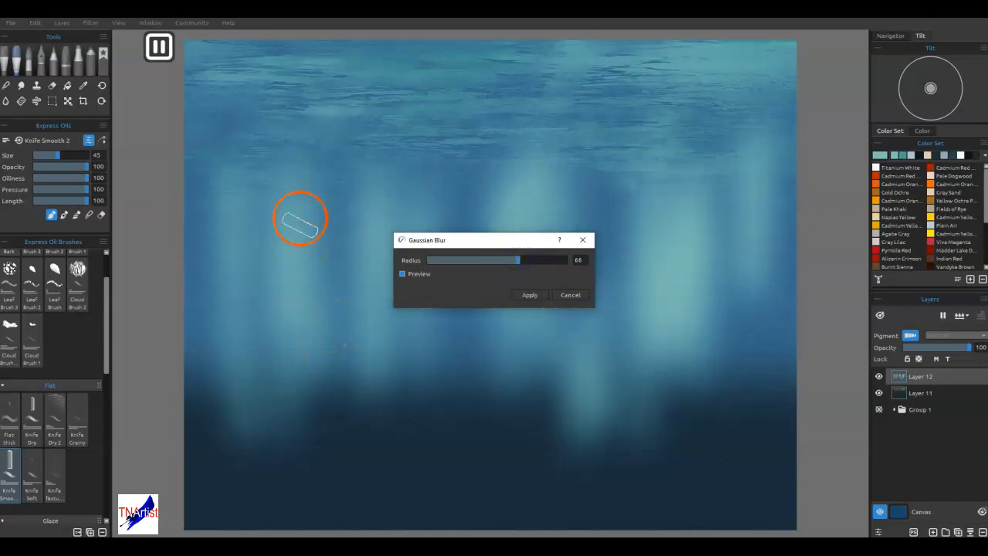
click(518, 260)
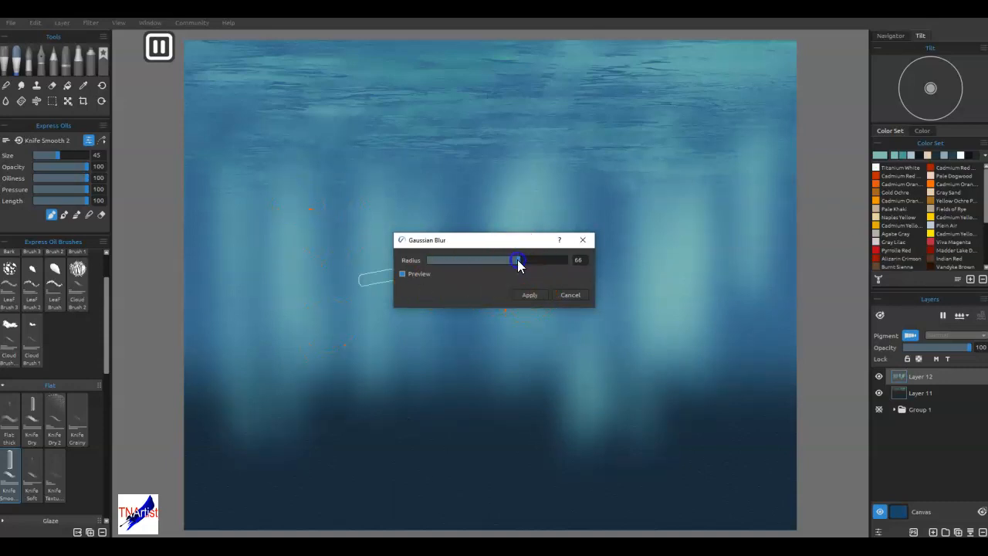
click(529, 293)
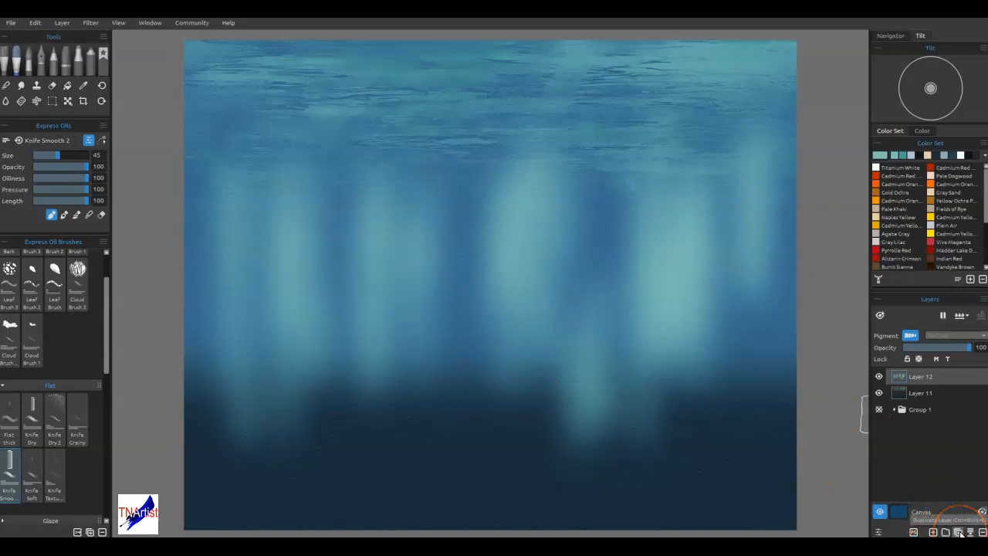
Step: Duplicate the blurred ray layer twice and hide both copies
click(959, 532)
click(959, 532)
click(878, 376)
click(878, 392)
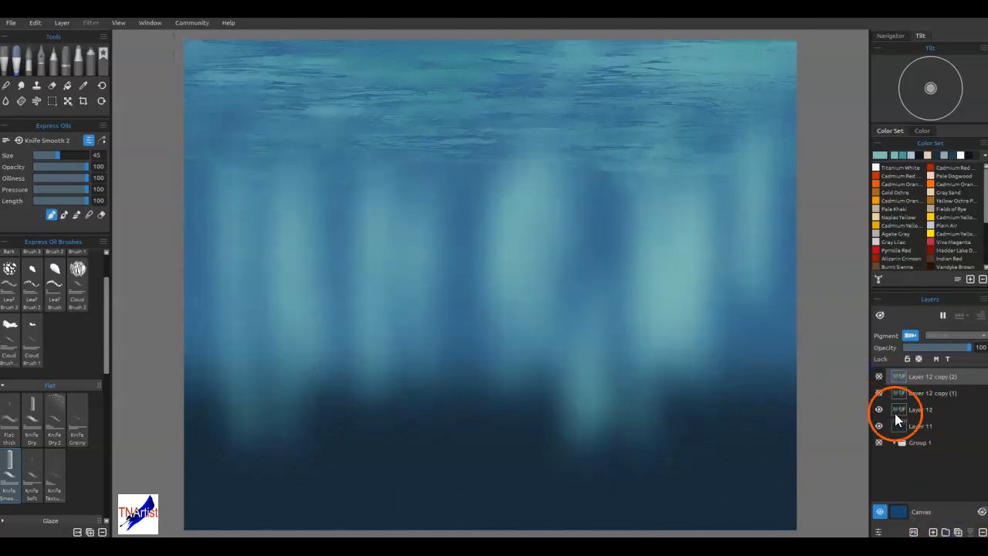
Step: Transform the original ray layer, narrowing it to about 6.24 in wide and tilting it clockwise by about 20°
click(897, 417)
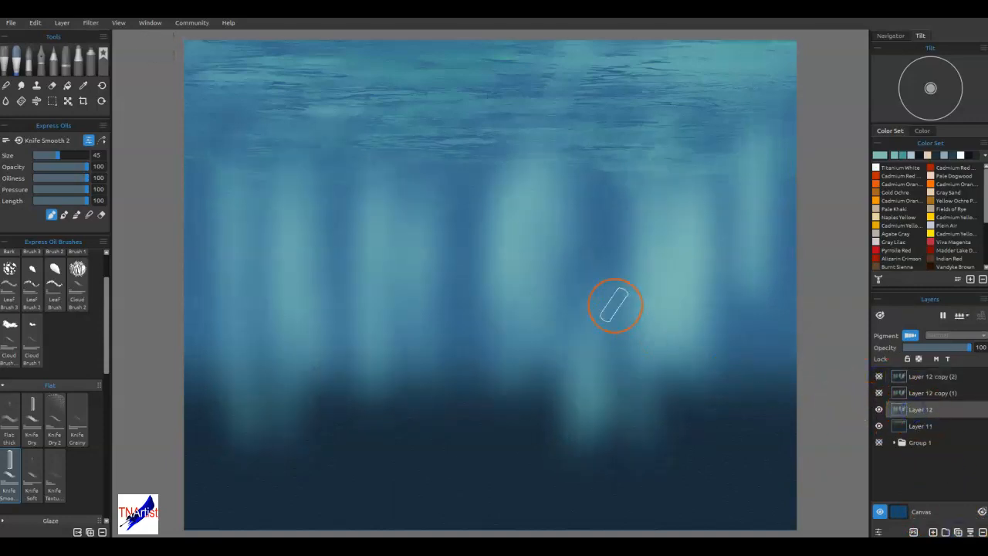
key(ctrl+t)
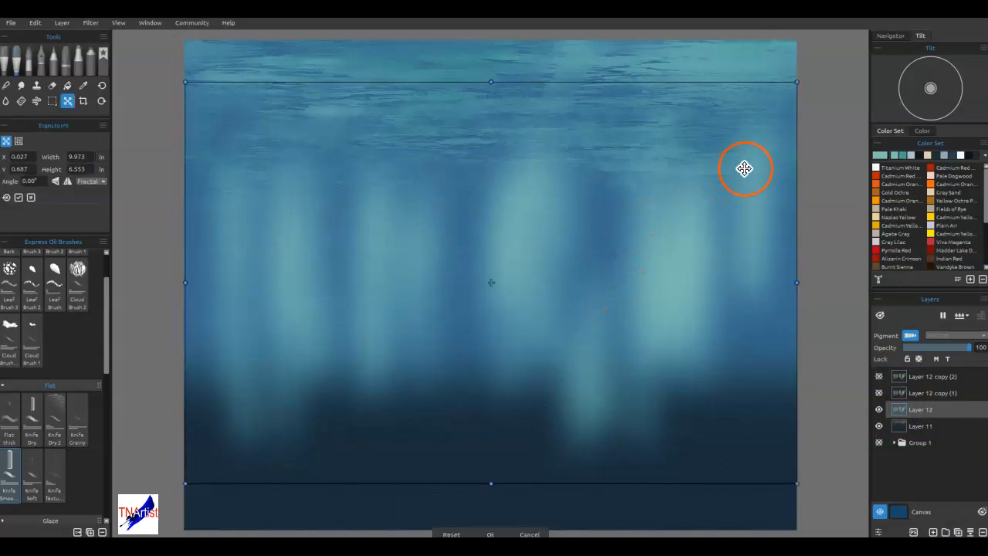
drag(800, 286, 568, 290)
click(559, 62)
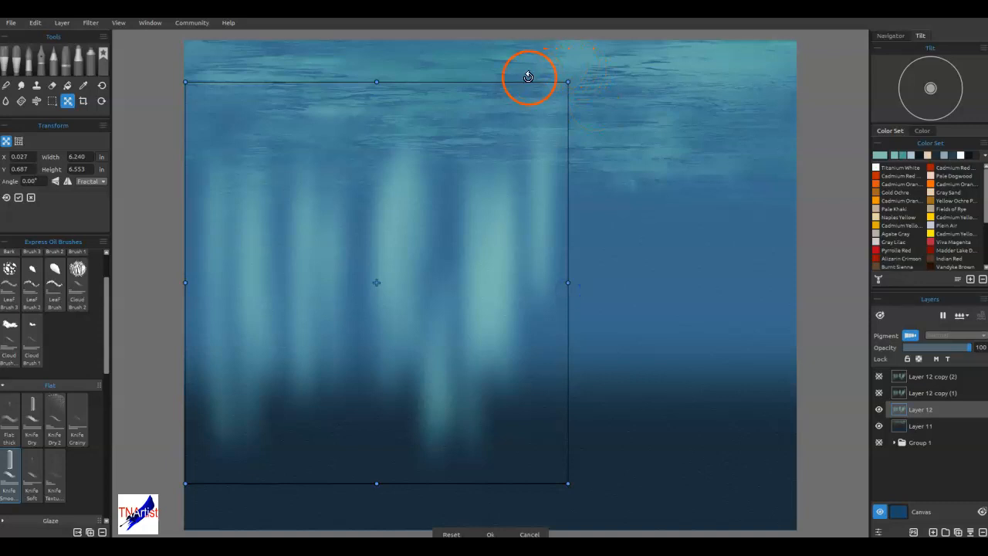
drag(514, 75, 586, 130)
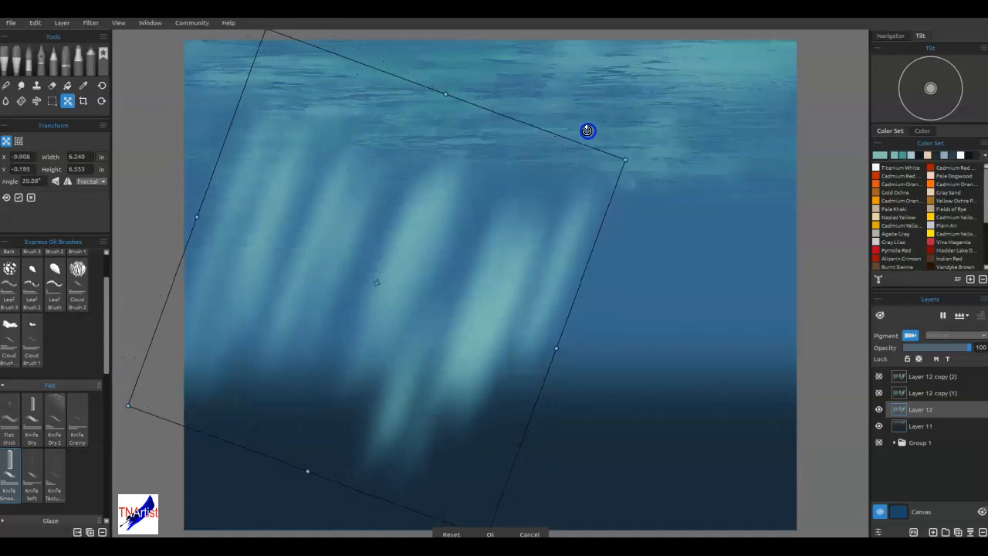
Step: Shift the tilted rays up into the ripples and resize them to about 4.72 by 7.70 in, applying the transform
drag(483, 249, 527, 203)
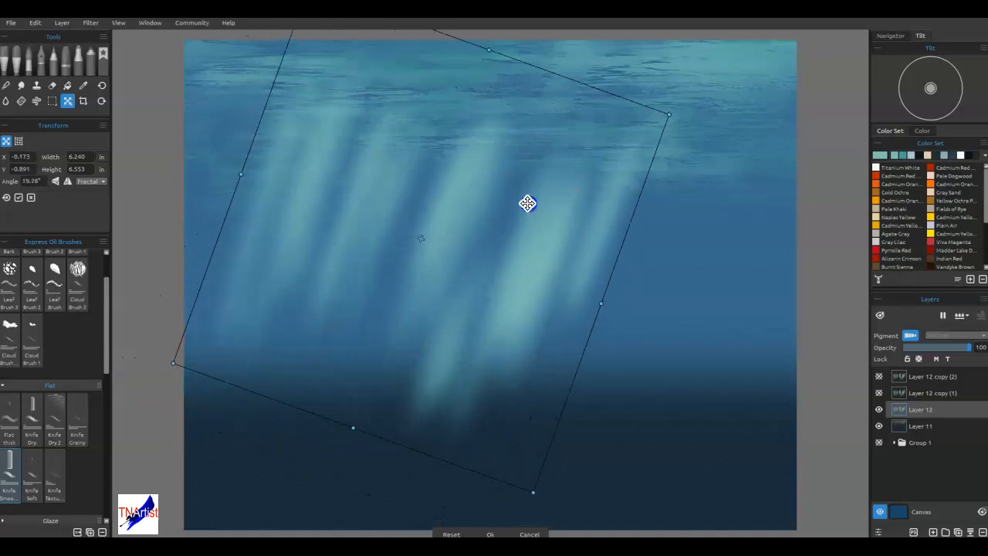
drag(351, 428, 319, 491)
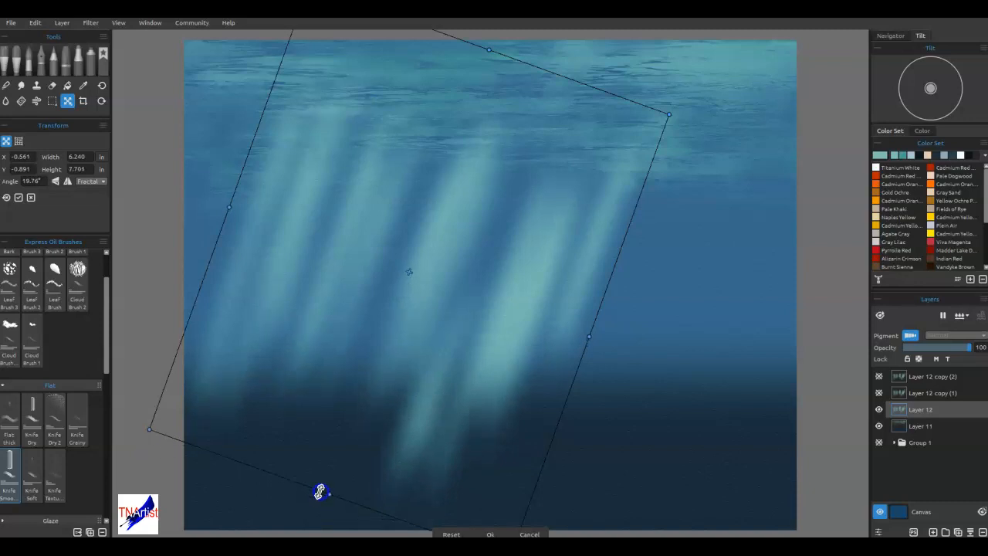
drag(580, 335, 502, 306)
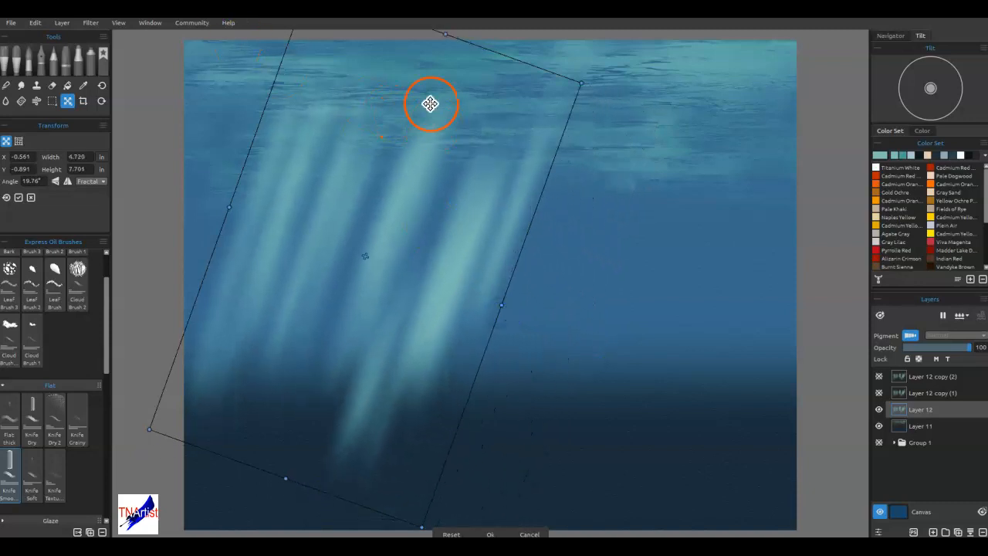
drag(581, 93, 580, 94)
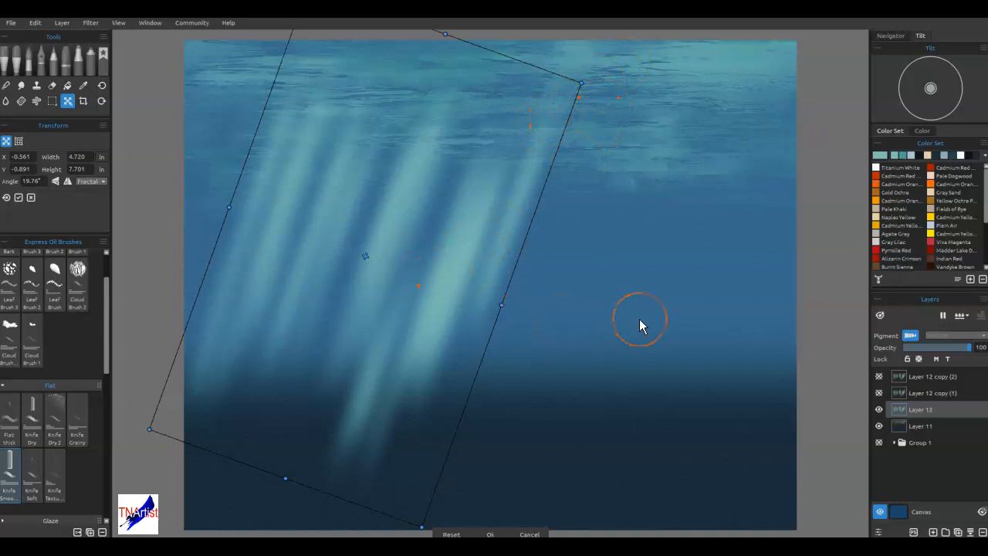
key(Return)
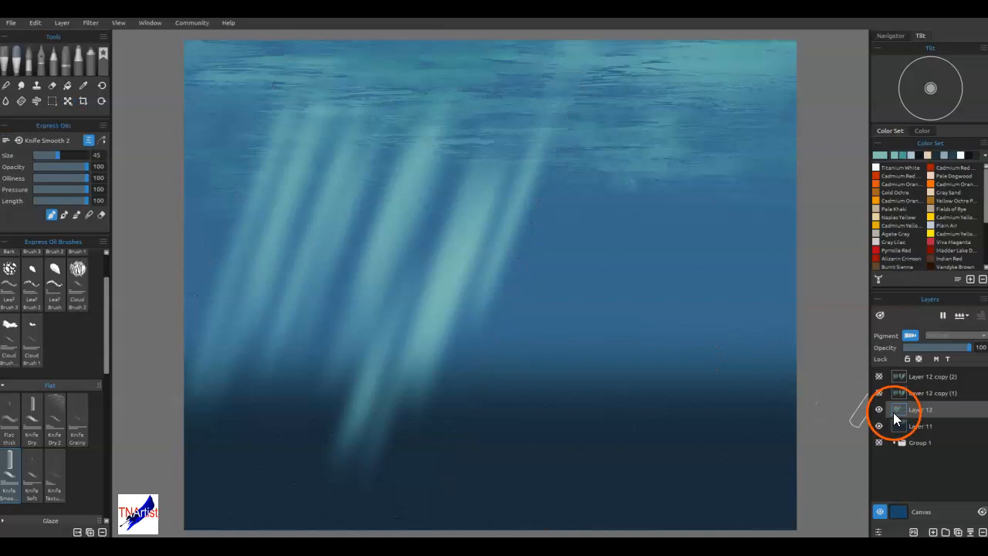
Step: Show the first ray copy, narrow it to about 3.45 in, and tilt it about 18° in the right-centre of the canvas
click(930, 396)
click(878, 392)
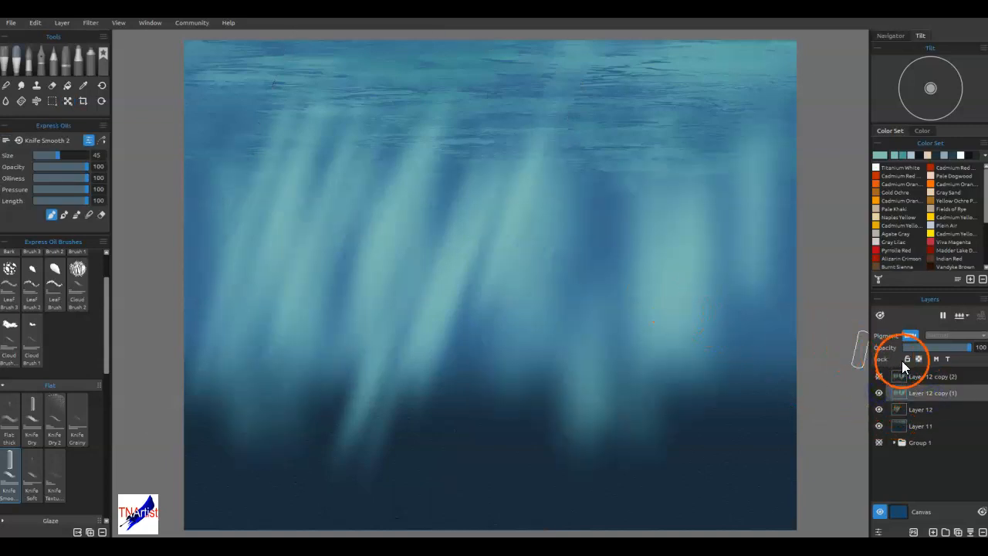
key(ctrl+t)
drag(796, 283, 396, 282)
drag(337, 82, 662, 148)
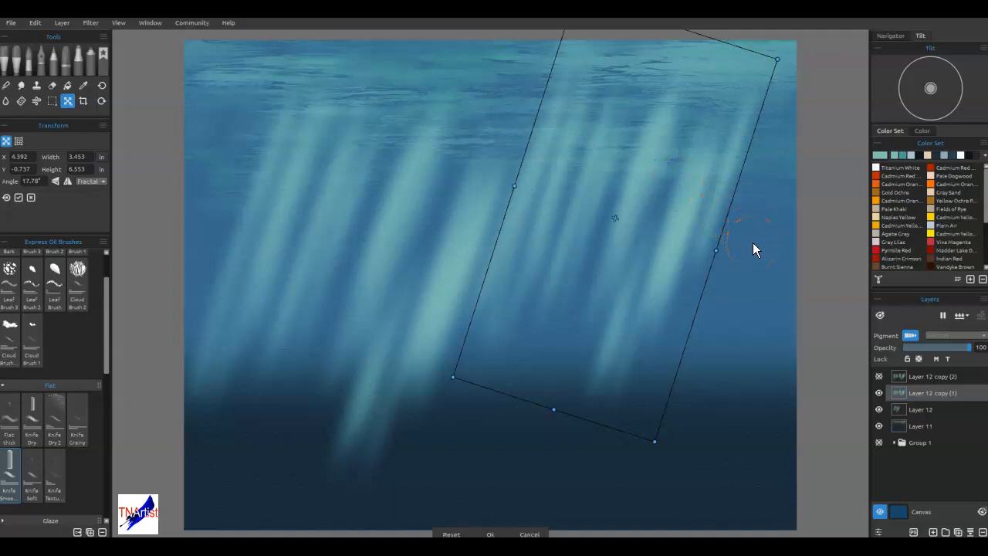
key(Return)
Step: Show the second ray copy, narrow it to about 3.56 in, and tilt it about 15° at the canvas's right edge
click(879, 376)
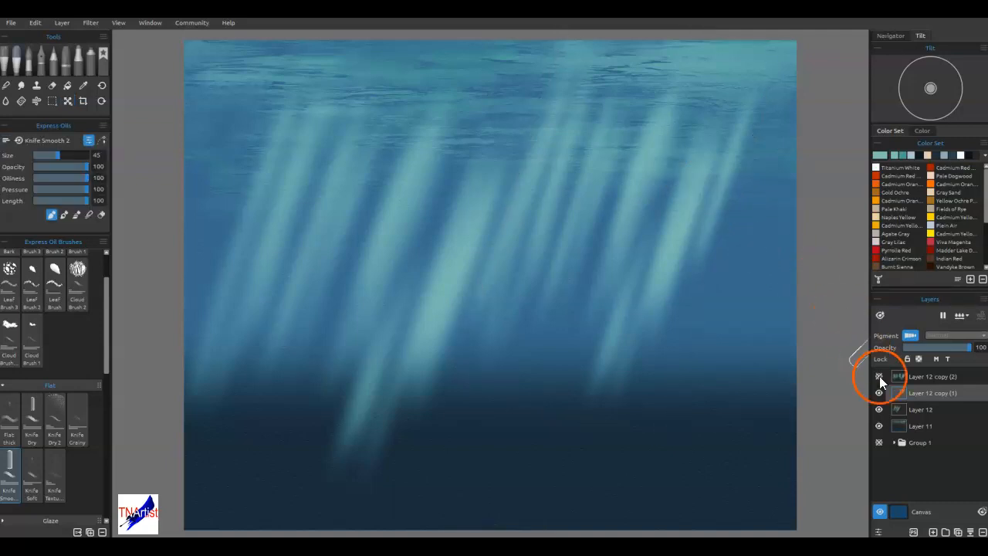
click(879, 376)
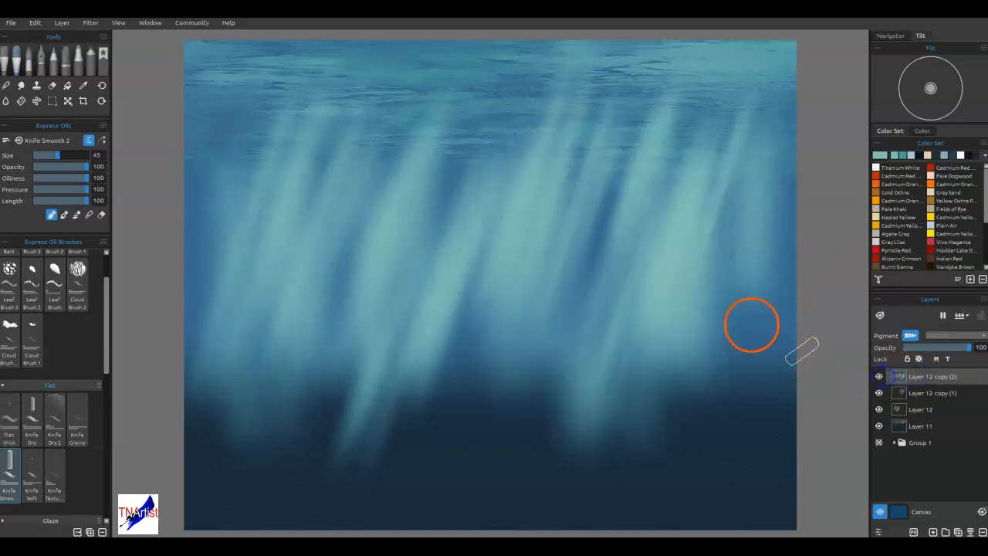
key(ctrl+t)
drag(796, 282, 401, 281)
drag(361, 252, 597, 280)
drag(545, 97, 594, 124)
drag(560, 229, 826, 187)
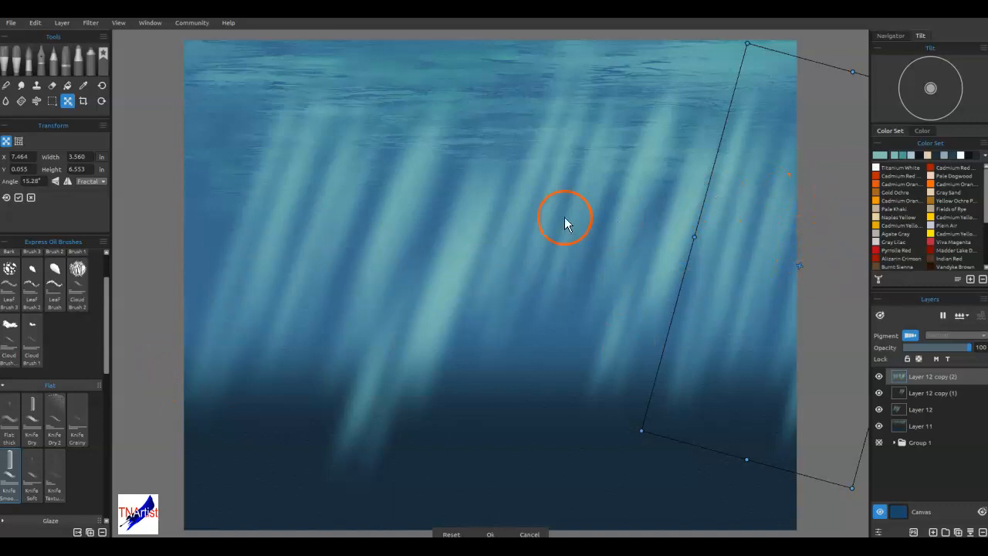
drag(730, 276, 694, 270)
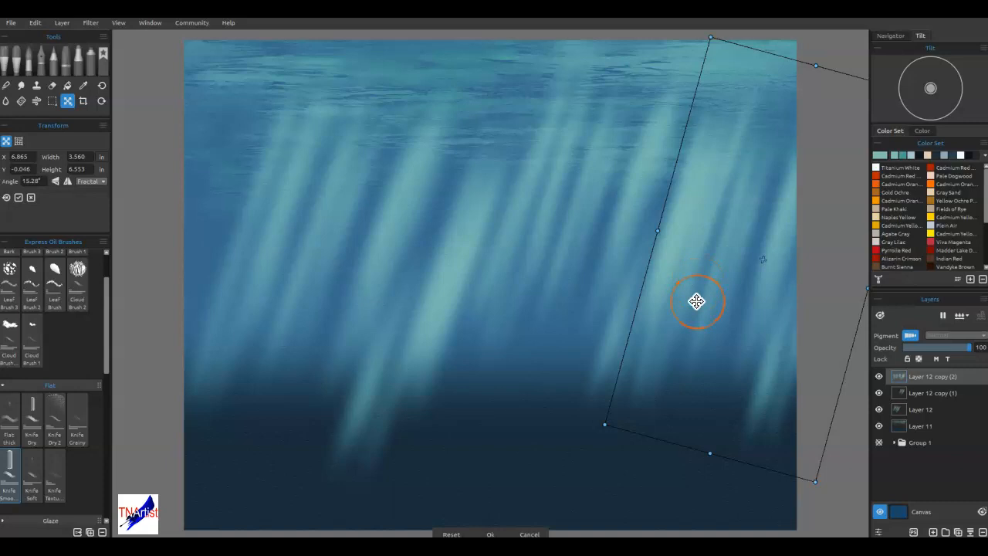
key(Return)
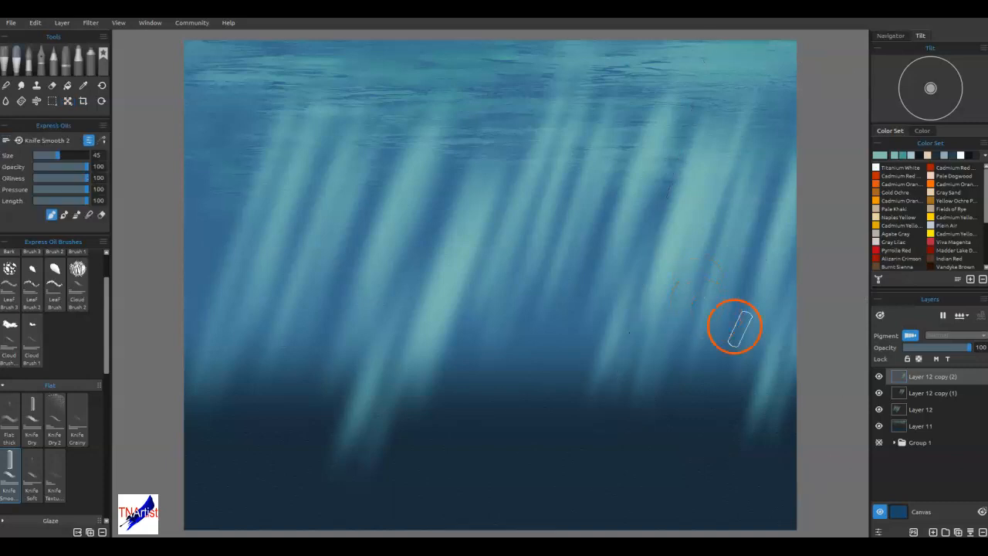
Step: Merge the three ray layers into one and turn off pigment mixing for the merged layer
shift+click(924, 411)
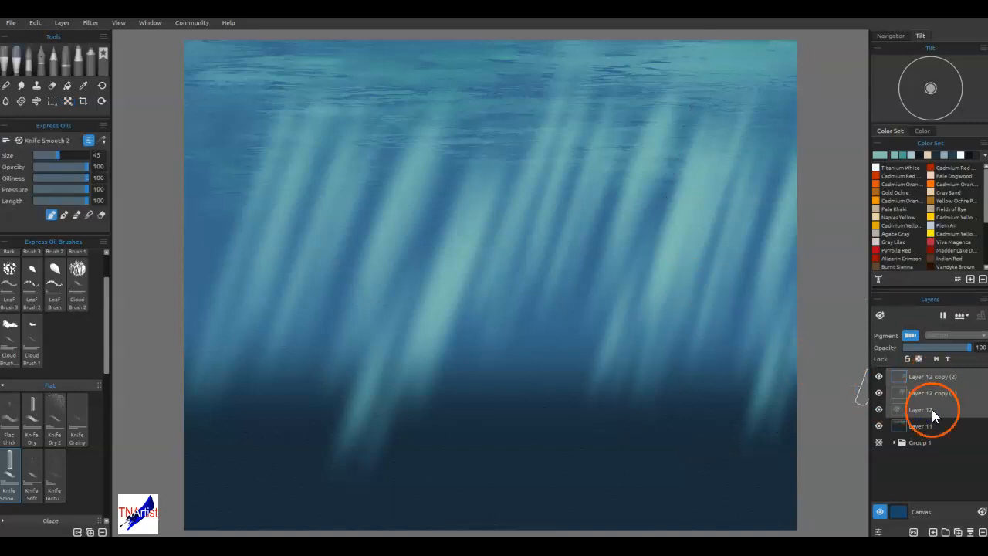
click(955, 531)
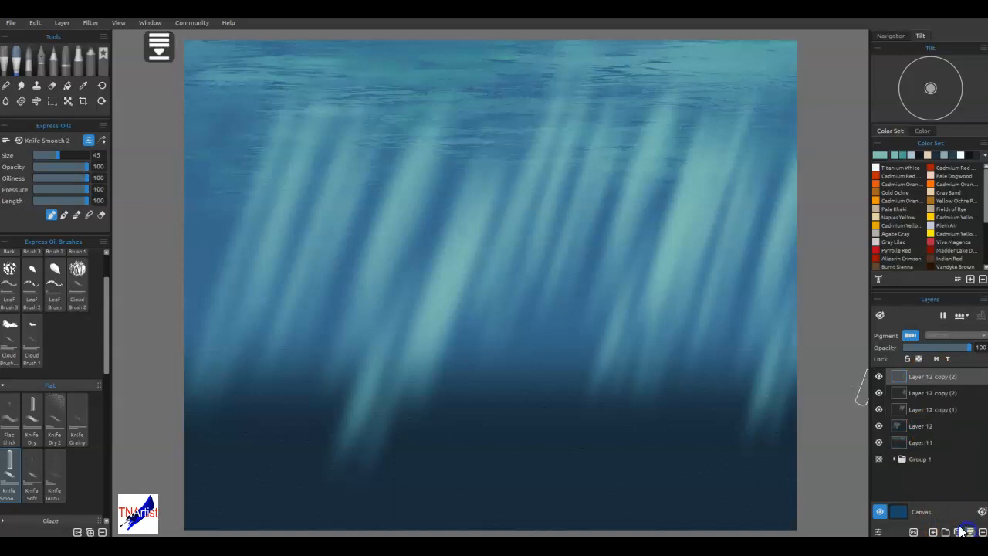
click(910, 335)
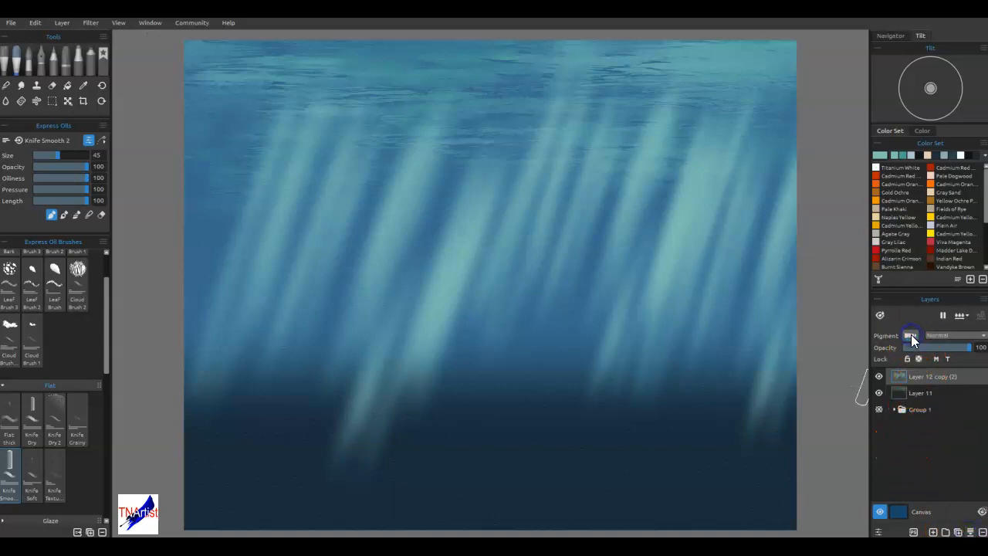
Step: Set the merged ray layer's blend mode to Overlay and its opacity to 61
click(936, 336)
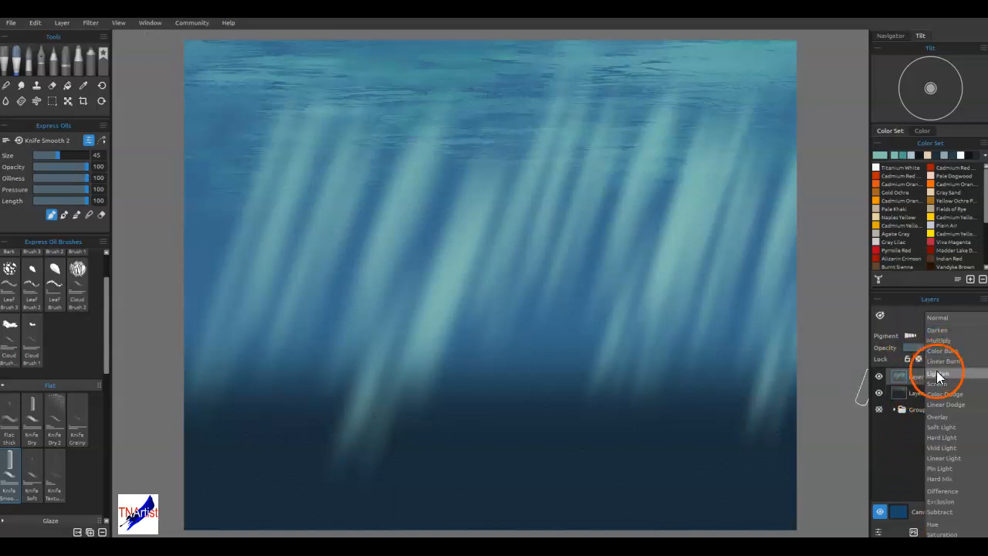
click(937, 417)
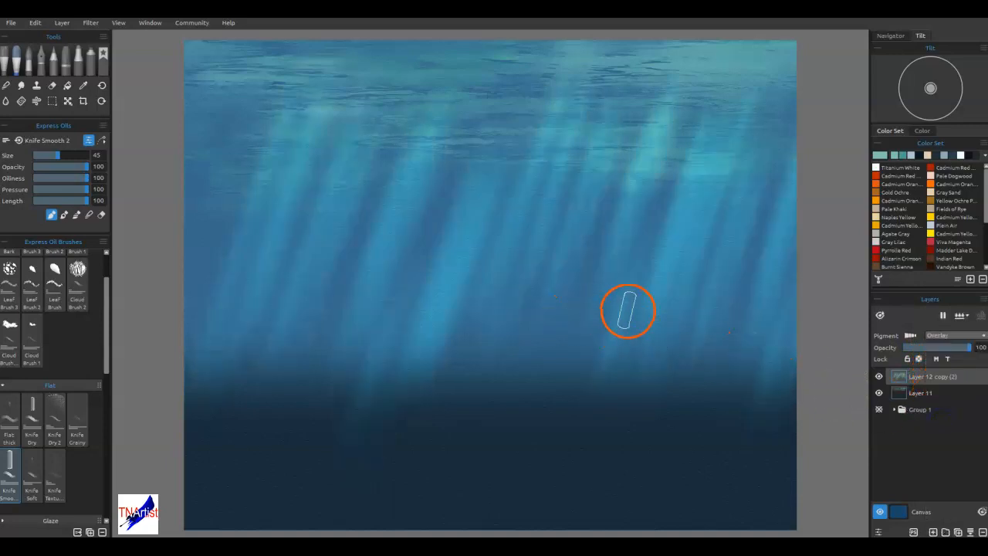
drag(964, 348, 957, 355)
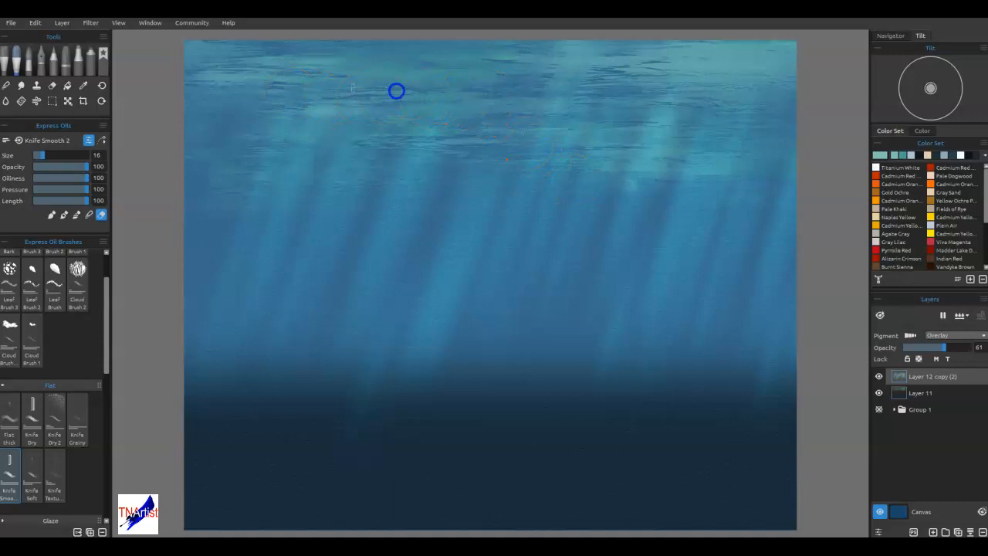
Step: Break up the ray tops within the ripples using horizontal Knife Smooth 2 strokes in erase mode at size 16
drag(392, 63, 510, 85)
drag(761, 82, 780, 84)
mouse_move(751, 117)
mouse_down()
mouse_move(717, 114)
mouse_move(752, 108)
mouse_up()
mouse_move(772, 91)
mouse_down()
mouse_move(725, 94)
mouse_move(716, 73)
mouse_move(516, 66)
mouse_up()
drag(562, 62, 501, 56)
drag(595, 51, 502, 47)
drag(493, 50, 432, 52)
drag(563, 63, 486, 65)
drag(481, 67, 386, 71)
click(311, 74)
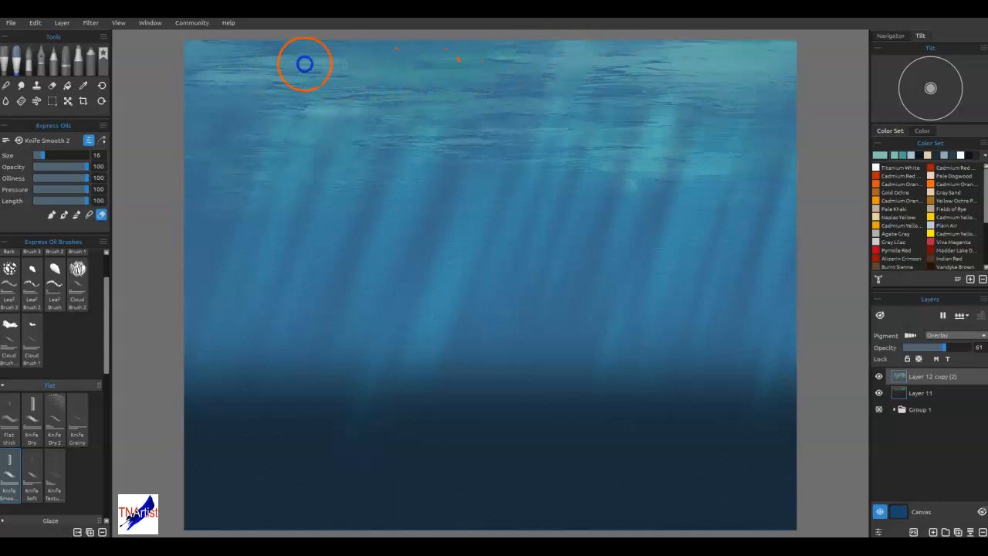
drag(544, 104, 617, 79)
click(768, 70)
Step: Blend the ray tops into the ripples with the Soft 2 blender at size 35, from right of centre to the left
click(6, 85)
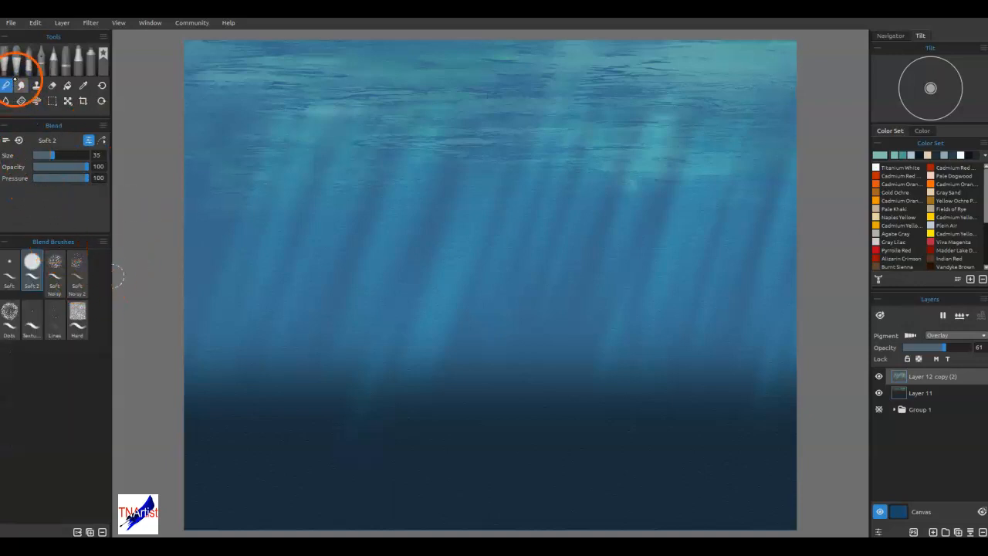
mouse_move(647, 97)
mouse_down()
mouse_move(542, 342)
mouse_move(593, 145)
mouse_up()
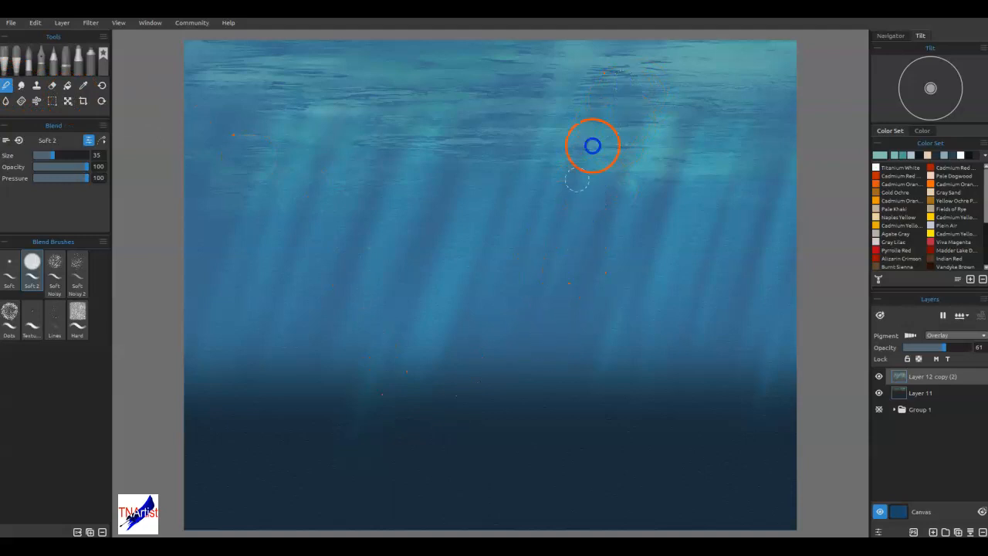
mouse_move(612, 81)
mouse_down()
mouse_move(530, 263)
mouse_move(514, 273)
mouse_move(498, 338)
mouse_move(572, 147)
mouse_up()
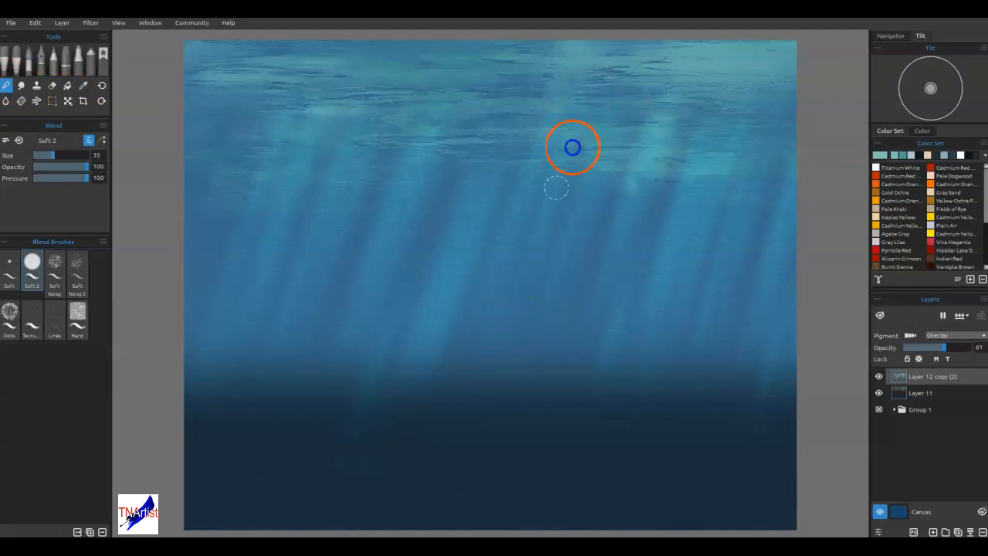
mouse_move(600, 75)
mouse_down()
mouse_move(481, 329)
mouse_move(544, 100)
mouse_move(455, 304)
mouse_move(500, 145)
mouse_move(395, 352)
mouse_move(431, 171)
mouse_move(359, 343)
mouse_move(330, 355)
mouse_move(365, 228)
mouse_move(294, 333)
mouse_move(281, 328)
mouse_move(332, 155)
mouse_move(266, 315)
mouse_move(297, 178)
mouse_up()
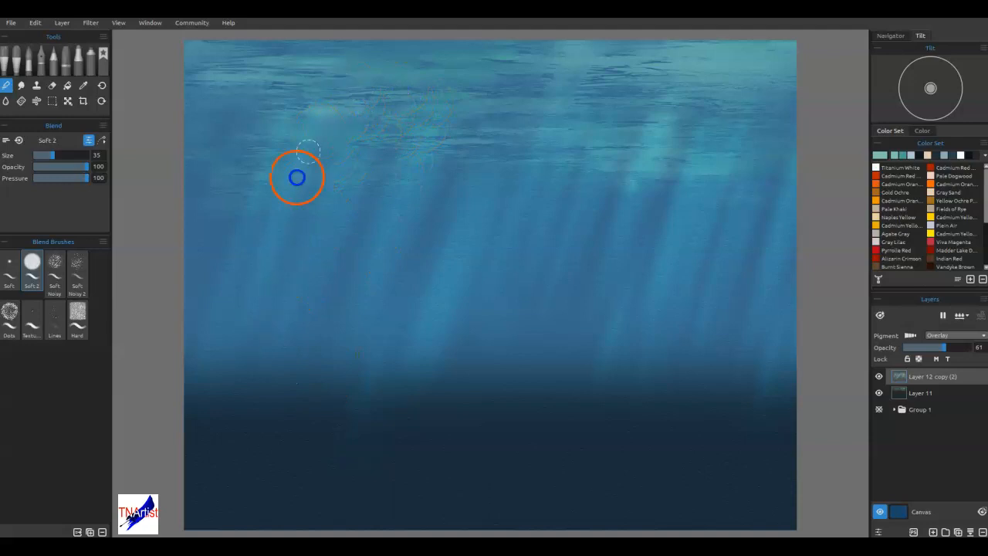
mouse_move(327, 84)
mouse_down()
mouse_move(226, 336)
mouse_move(300, 126)
mouse_move(237, 246)
mouse_move(275, 115)
mouse_move(187, 308)
mouse_move(215, 197)
mouse_move(267, 134)
mouse_up()
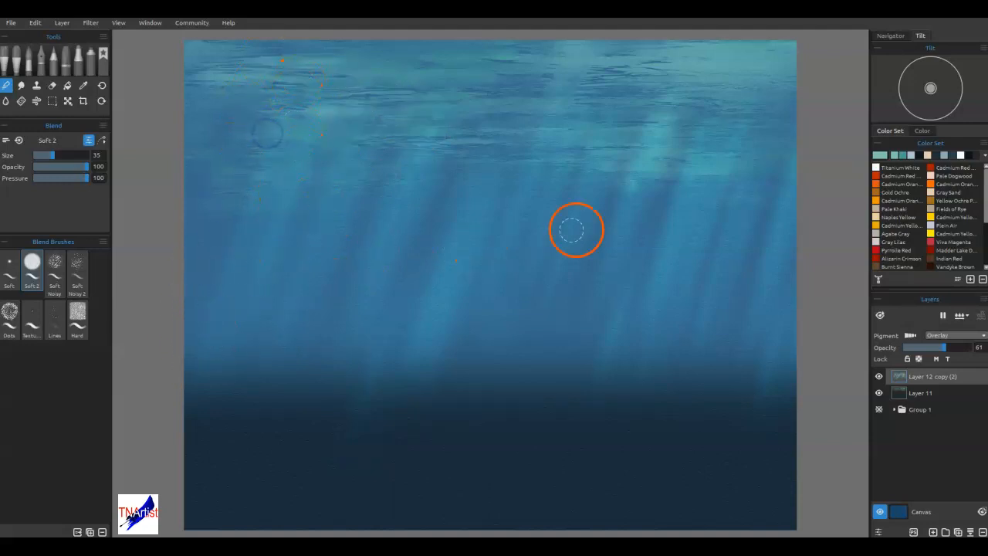
Step: Soften the rays from the canvas's right edge to its centre with slanted upward Soft 2 blend strokes
drag(735, 302, 795, 171)
drag(800, 103, 795, 171)
drag(677, 375, 752, 144)
drag(667, 338, 754, 93)
drag(602, 377, 619, 329)
drag(578, 391, 666, 101)
mouse_move(558, 363)
mouse_down()
mouse_move(621, 179)
mouse_move(563, 292)
mouse_move(551, 287)
mouse_move(595, 159)
mouse_up()
drag(503, 386, 610, 114)
drag(474, 398, 549, 169)
drag(467, 370, 532, 162)
drag(447, 355, 490, 238)
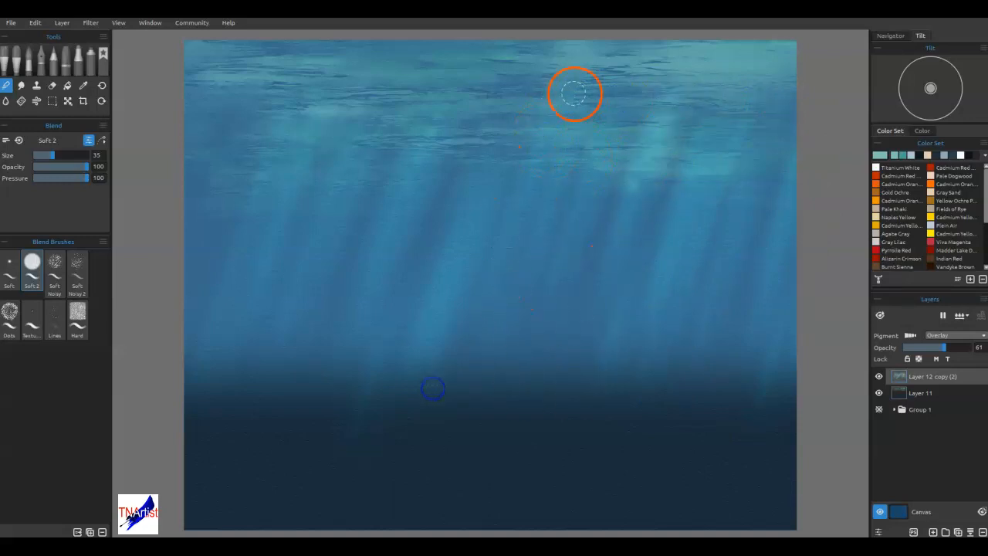
Step: Blend the merged ray layer with sweeping strokes across the ripple band and the open blue water
mouse_move(776, 141)
mouse_down()
mouse_move(598, 80)
mouse_move(660, 69)
mouse_move(434, 104)
mouse_up()
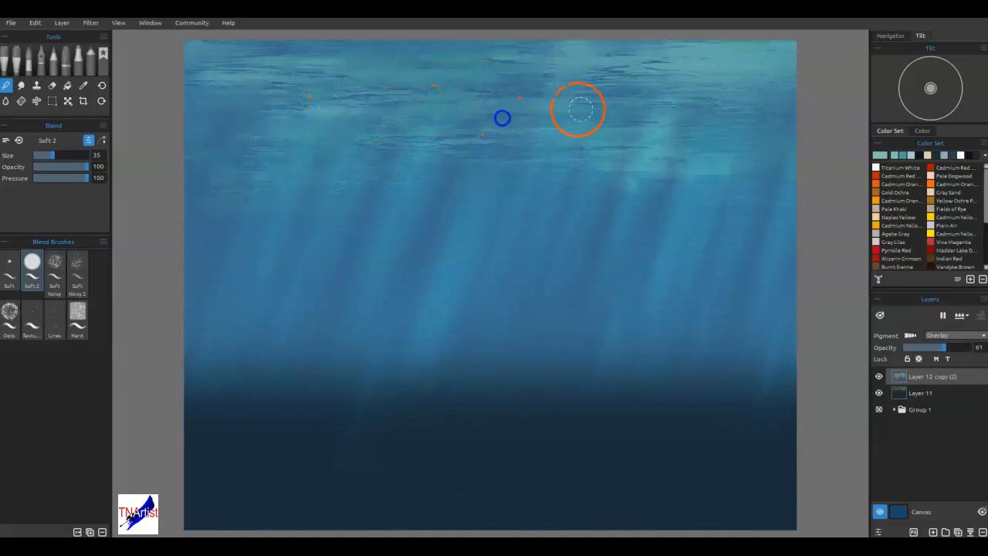
drag(679, 54, 779, 58)
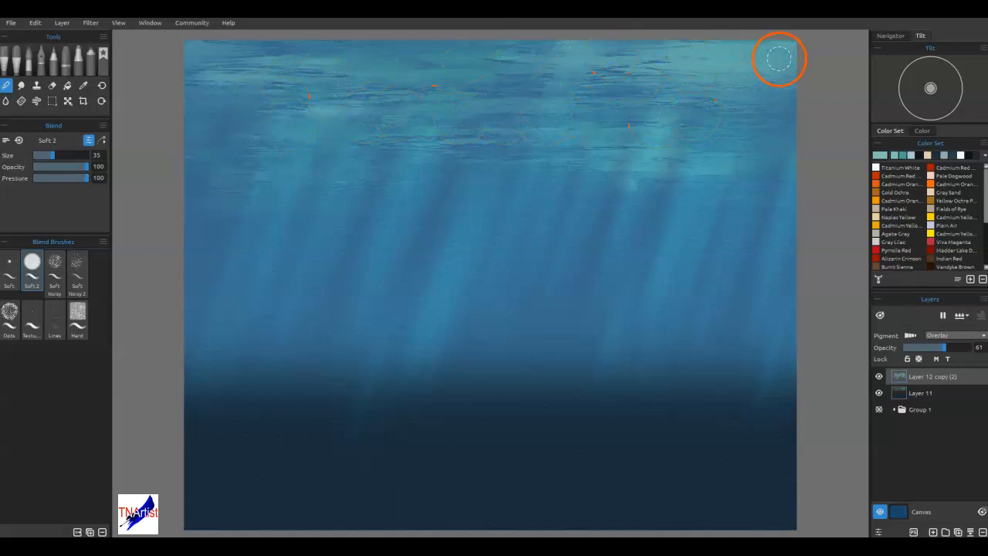
drag(679, 294, 420, 298)
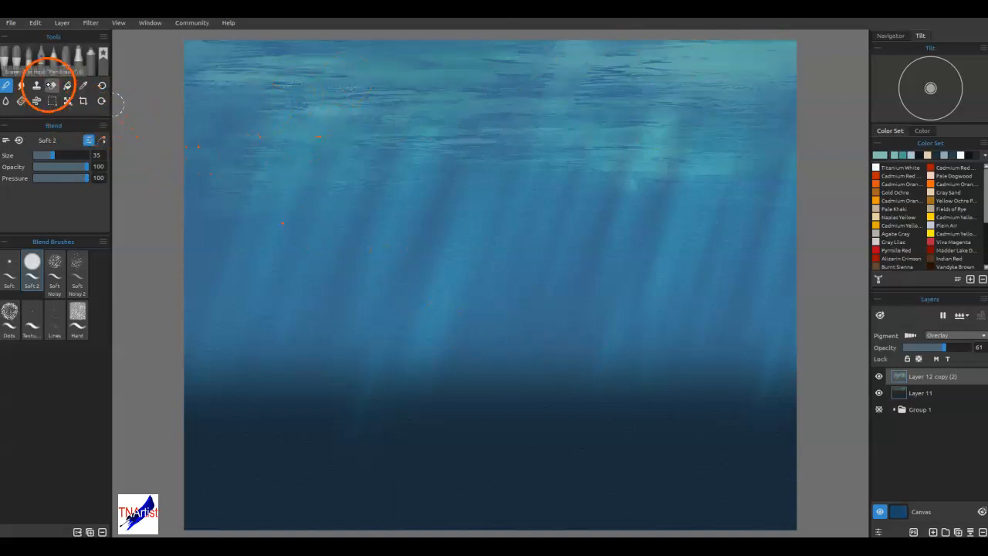
Step: Erase parts of the upper and central rays with the Round Soft eraser at size 40, following their slant
click(51, 85)
click(42, 279)
click(10, 271)
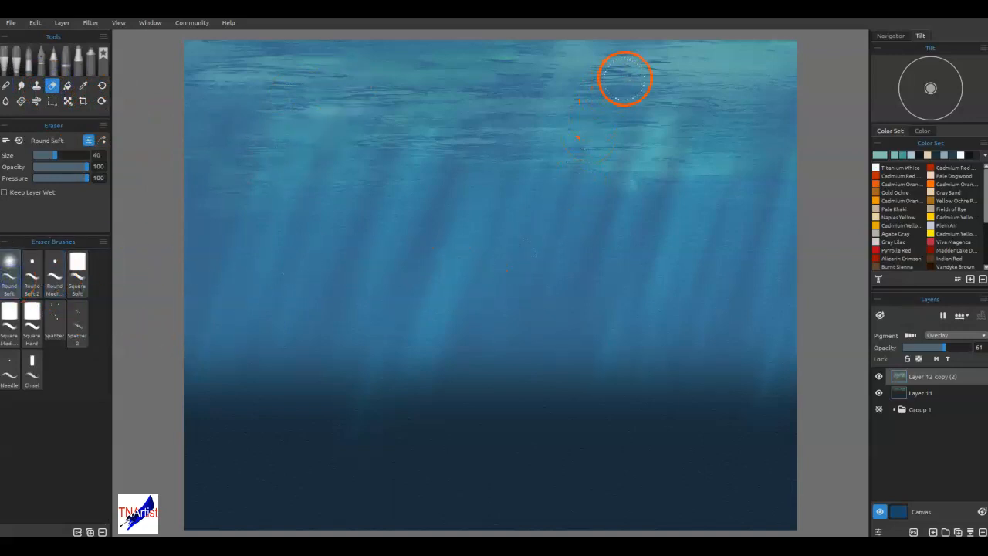
mouse_move(571, 206)
mouse_down()
mouse_move(650, 144)
mouse_move(708, 51)
mouse_move(802, 72)
mouse_up()
mouse_move(580, 49)
mouse_down()
mouse_move(492, 163)
mouse_move(403, 432)
mouse_move(378, 438)
mouse_up()
mouse_move(352, 456)
mouse_down()
mouse_move(430, 270)
mouse_move(393, 442)
mouse_up()
drag(471, 271, 414, 431)
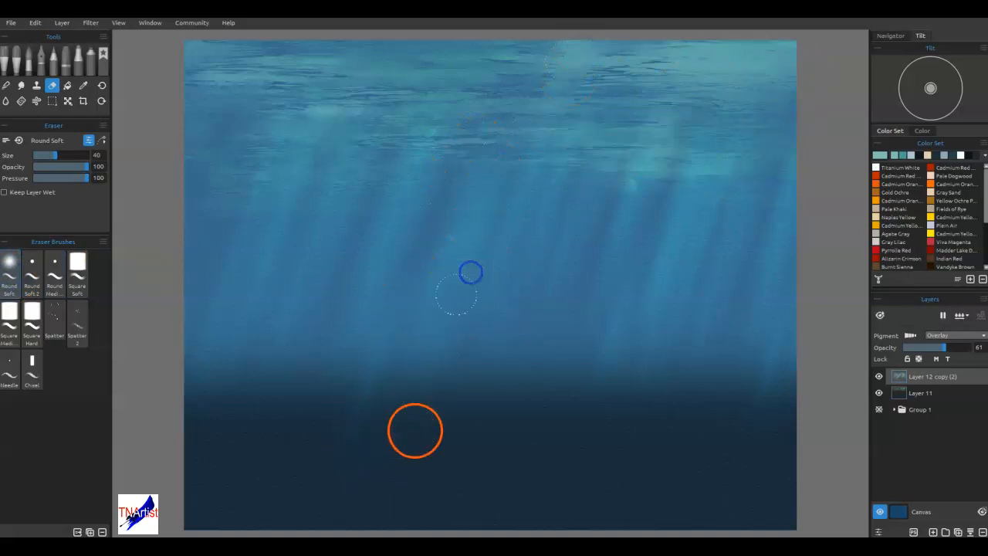
Step: Erase the lower ray ends with short slanted soft strokes where they reach the dark water
drag(521, 178, 422, 438)
drag(448, 474, 480, 365)
drag(506, 313, 472, 453)
mouse_move(472, 456)
mouse_down()
mouse_move(512, 319)
mouse_move(520, 437)
mouse_up()
drag(554, 352, 545, 414)
drag(595, 317, 570, 437)
drag(609, 381, 600, 429)
mouse_move(670, 324)
mouse_down()
mouse_move(646, 422)
mouse_move(673, 383)
mouse_up()
drag(685, 371, 670, 421)
drag(731, 345, 710, 409)
mouse_move(761, 341)
mouse_down()
mouse_move(743, 392)
mouse_move(760, 371)
mouse_up()
mouse_move(363, 431)
mouse_down()
mouse_move(379, 382)
mouse_move(369, 432)
mouse_up()
drag(334, 446, 366, 361)
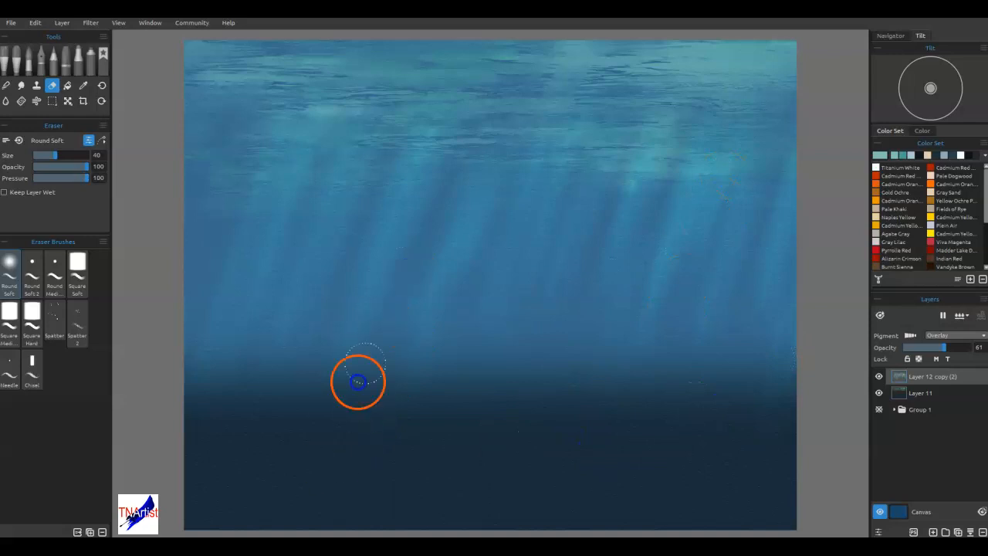
Step: On Layer 11, blend the dark water up into the blue with slanted Soft 2 strokes from the canvas's left-centre to its right
click(926, 396)
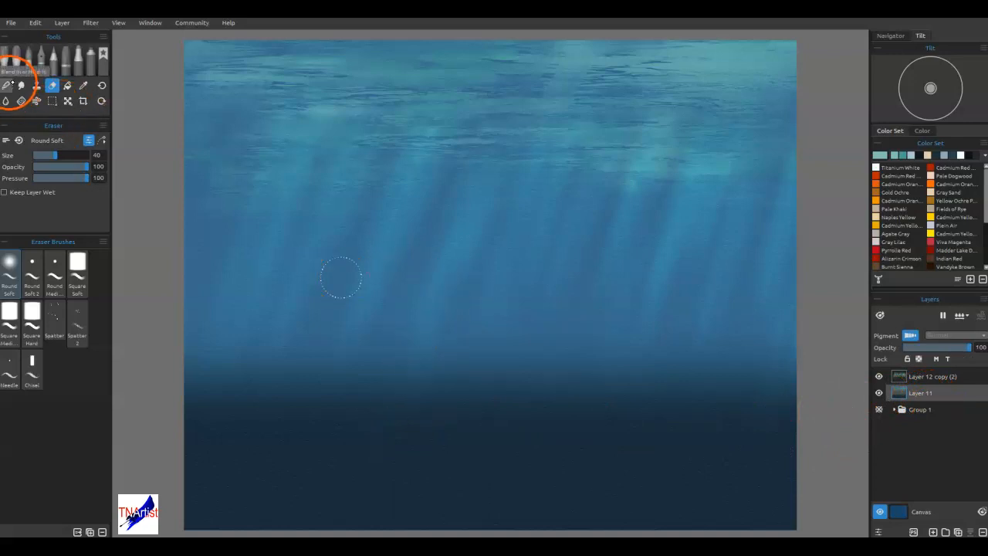
click(10, 84)
mouse_move(398, 440)
mouse_down()
mouse_move(265, 416)
mouse_move(283, 390)
mouse_move(342, 430)
mouse_move(342, 443)
mouse_move(440, 230)
mouse_up()
drag(441, 230, 332, 462)
mouse_move(333, 462)
mouse_down()
mouse_move(371, 345)
mouse_move(395, 320)
mouse_up()
drag(361, 397, 401, 320)
mouse_move(400, 320)
mouse_down()
mouse_move(363, 382)
mouse_move(421, 282)
mouse_up()
mouse_move(368, 412)
mouse_down()
mouse_move(358, 450)
mouse_move(442, 314)
mouse_up()
drag(385, 467, 465, 301)
mouse_move(394, 450)
mouse_down()
mouse_move(390, 459)
mouse_move(475, 303)
mouse_up()
drag(401, 471, 476, 328)
mouse_move(419, 459)
mouse_down()
mouse_move(438, 420)
mouse_move(498, 301)
mouse_up()
drag(434, 436, 535, 248)
drag(455, 450, 549, 273)
drag(485, 440, 544, 294)
drag(480, 470, 556, 291)
drag(509, 456, 582, 283)
drag(523, 449, 575, 310)
mouse_move(551, 397)
mouse_down()
mouse_move(567, 386)
mouse_move(635, 254)
mouse_up()
mouse_move(625, 324)
mouse_down()
mouse_move(578, 468)
mouse_move(643, 319)
mouse_move(659, 315)
mouse_move(664, 327)
mouse_up()
mouse_move(644, 403)
mouse_down()
mouse_move(709, 242)
mouse_move(702, 281)
mouse_up()
drag(633, 454, 710, 279)
Step: Continue the slanted upward blending along Layer 11's dark edge from right of centre back to the canvas's left edge
drag(556, 402, 625, 241)
drag(545, 439, 615, 256)
mouse_move(536, 409)
mouse_down()
mouse_move(509, 462)
mouse_move(566, 267)
mouse_up()
mouse_move(481, 462)
mouse_down()
mouse_move(499, 374)
mouse_move(566, 216)
mouse_up()
drag(447, 475, 525, 251)
drag(426, 411, 494, 246)
drag(404, 393, 461, 229)
drag(342, 429, 425, 245)
drag(326, 448, 383, 258)
drag(288, 455, 376, 239)
drag(275, 429, 355, 241)
drag(260, 430, 342, 244)
mouse_move(231, 400)
mouse_down()
mouse_move(308, 238)
mouse_move(278, 251)
mouse_up()
mouse_move(185, 418)
mouse_down()
mouse_move(243, 247)
mouse_move(213, 284)
mouse_up()
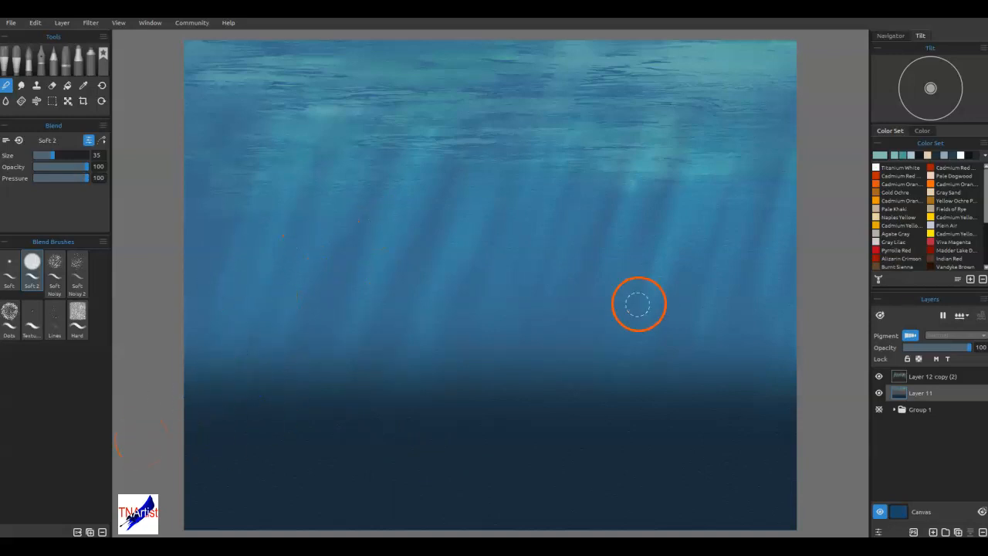
Step: Add another pass of slanted blend strokes over the dark-to-blue transition in the left third of Layer 11
drag(330, 422, 411, 257)
drag(306, 420, 379, 259)
mouse_move(272, 399)
mouse_down()
mouse_move(325, 276)
mouse_move(363, 257)
mouse_up()
drag(239, 403, 318, 215)
drag(233, 381, 281, 272)
drag(212, 377, 244, 294)
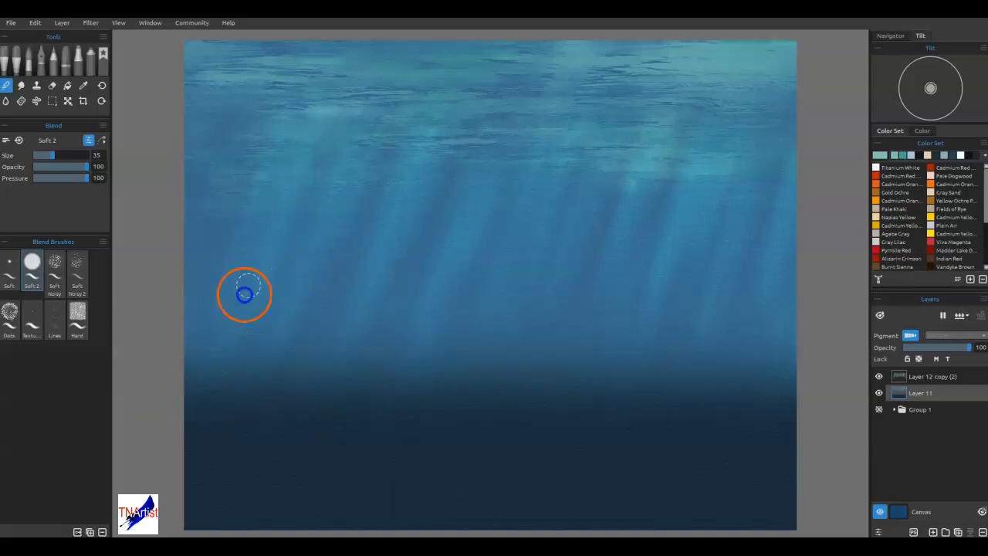
Step: Blend the dark-to-blue transition across the centre and right of Layer 11 with long slanted strokes
mouse_move(637, 381)
mouse_down()
mouse_move(608, 410)
mouse_move(627, 285)
mouse_up()
drag(638, 417, 681, 279)
mouse_move(689, 421)
mouse_down()
mouse_move(751, 277)
mouse_move(764, 337)
mouse_up()
drag(624, 429, 718, 222)
mouse_move(627, 467)
mouse_down()
mouse_move(711, 221)
mouse_move(698, 245)
mouse_up()
drag(588, 443, 655, 272)
drag(580, 432, 660, 250)
mouse_move(542, 453)
mouse_down()
mouse_move(623, 262)
mouse_move(536, 443)
mouse_move(587, 252)
mouse_move(544, 328)
mouse_move(603, 214)
mouse_up()
drag(496, 436, 547, 302)
drag(473, 449, 597, 210)
mouse_move(479, 417)
mouse_down()
mouse_move(563, 305)
mouse_move(617, 351)
mouse_move(614, 386)
mouse_up()
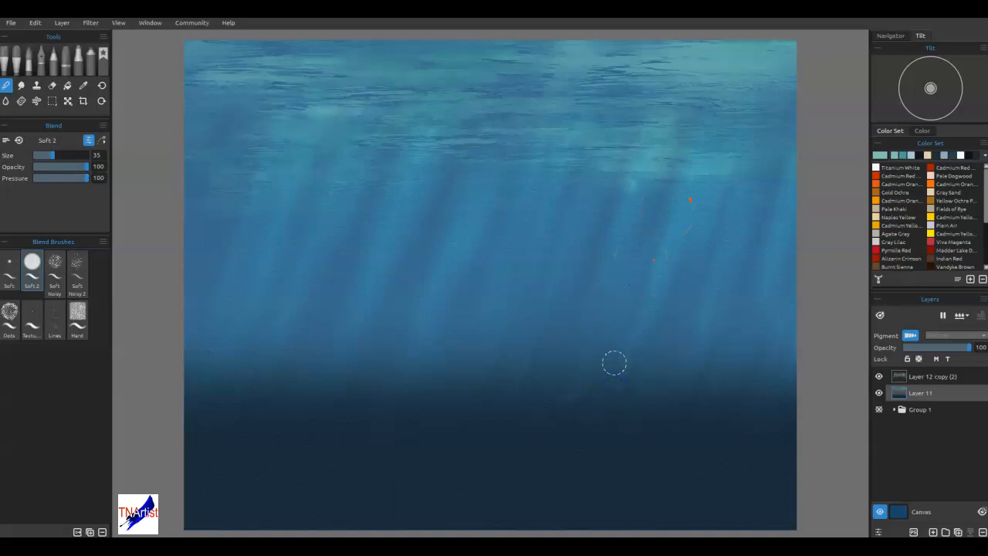
mouse_move(586, 405)
mouse_down()
mouse_move(540, 423)
mouse_move(557, 247)
mouse_up()
drag(546, 453, 660, 331)
drag(661, 459, 714, 302)
drag(684, 446, 749, 273)
mouse_move(712, 318)
mouse_down()
mouse_move(666, 258)
mouse_move(605, 263)
mouse_move(661, 324)
mouse_move(615, 360)
mouse_move(623, 323)
mouse_up()
Step: Blend the dark water upward at the far left of Layer 11 with slanted strokes, and save the painting
drag(209, 448, 232, 312)
drag(199, 467, 270, 222)
drag(230, 480, 301, 278)
drag(267, 413, 304, 341)
drag(335, 267, 335, 267)
mouse_move(269, 485)
mouse_down()
mouse_move(360, 262)
mouse_move(408, 189)
mouse_up()
drag(308, 486, 377, 224)
mouse_move(310, 413)
mouse_down()
mouse_move(382, 238)
mouse_move(306, 366)
mouse_up()
drag(222, 475, 261, 349)
key(ctrl+s)
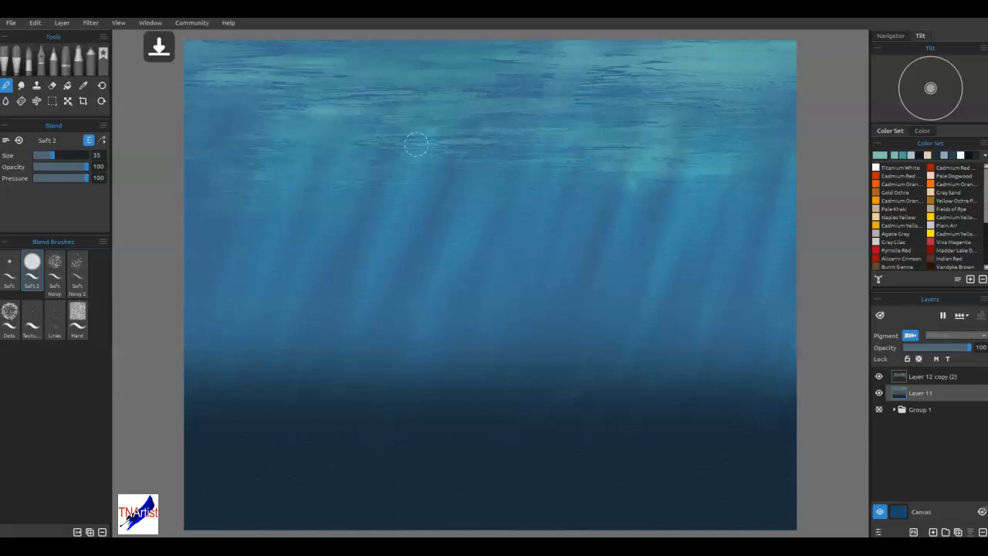
Step: Touch up Layer 11's dark edge, mainly at the far right, and blend the ripples in the canvas's upper left
click(286, 415)
click(243, 415)
click(219, 332)
click(646, 402)
drag(724, 453, 769, 346)
drag(736, 423, 789, 338)
drag(755, 462, 794, 373)
drag(726, 452, 698, 470)
drag(721, 403, 774, 367)
drag(698, 433, 734, 363)
mouse_move(677, 452)
mouse_down()
mouse_move(738, 281)
mouse_move(725, 351)
mouse_up()
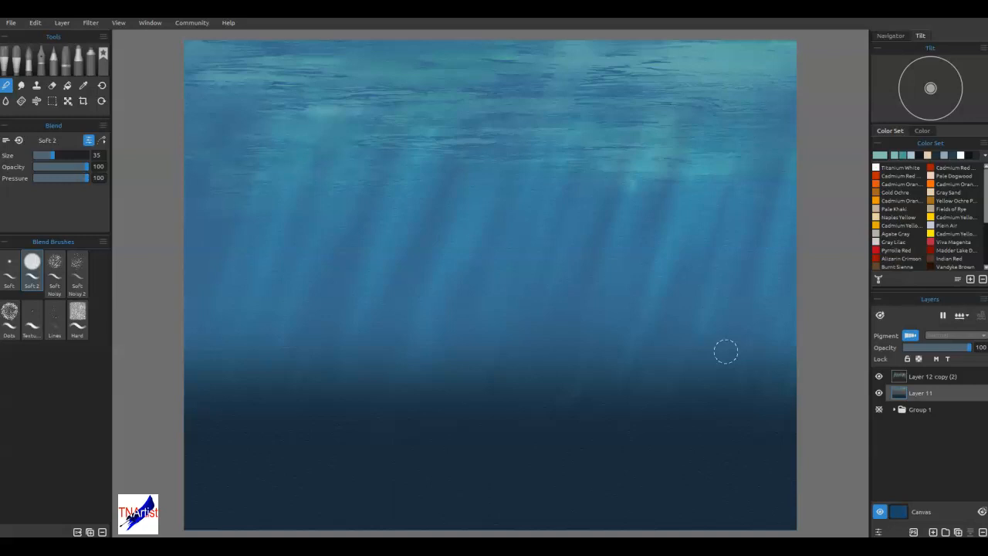
mouse_move(531, 83)
mouse_down()
mouse_move(551, 85)
mouse_move(448, 59)
mouse_up()
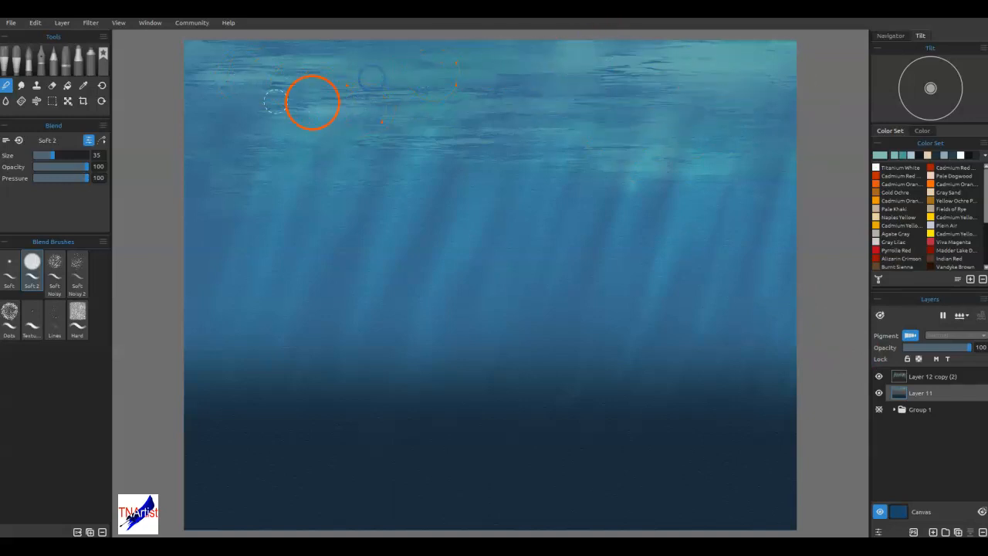
click(298, 86)
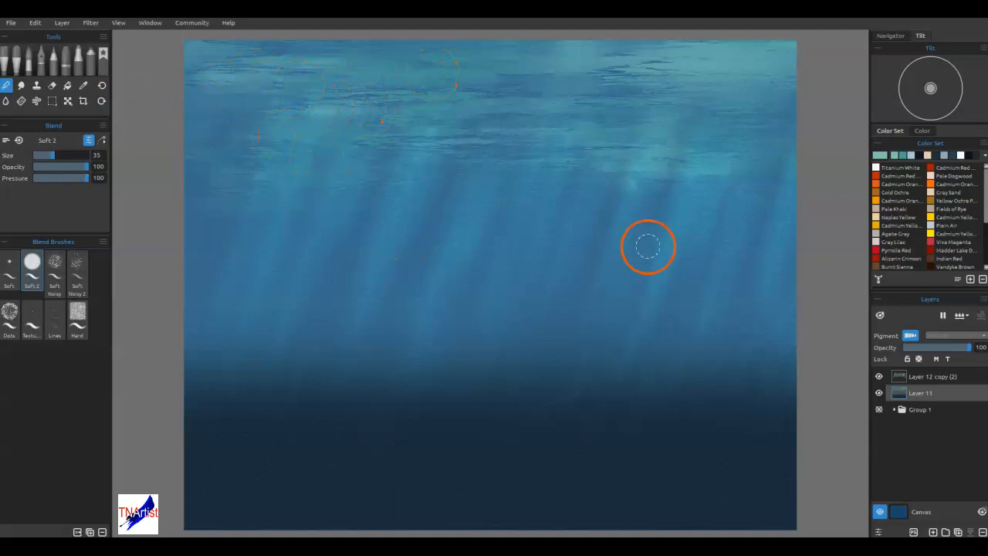
Step: Return to the Overlay ray layer with Knife Smooth 2 in paint mode and sample a teal from the ripples
click(938, 377)
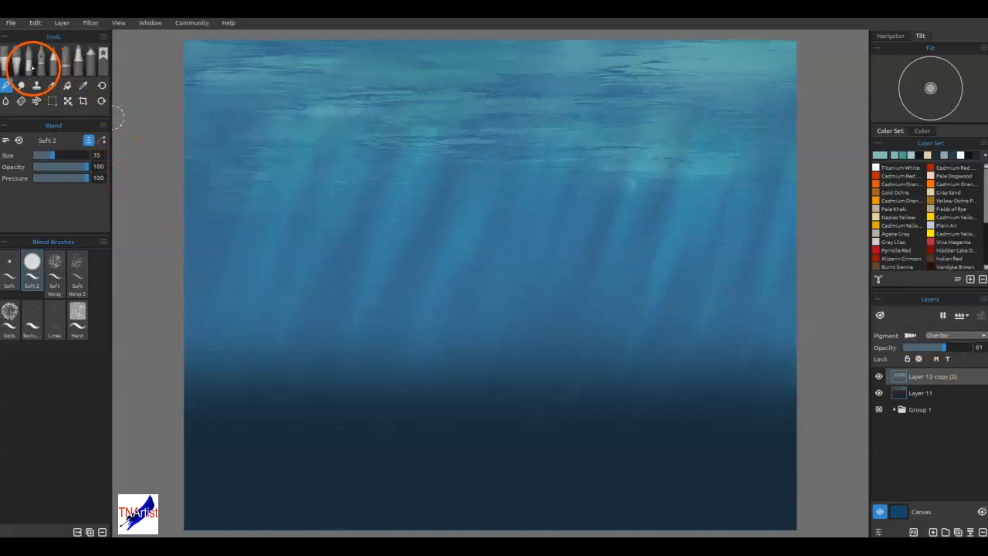
click(29, 62)
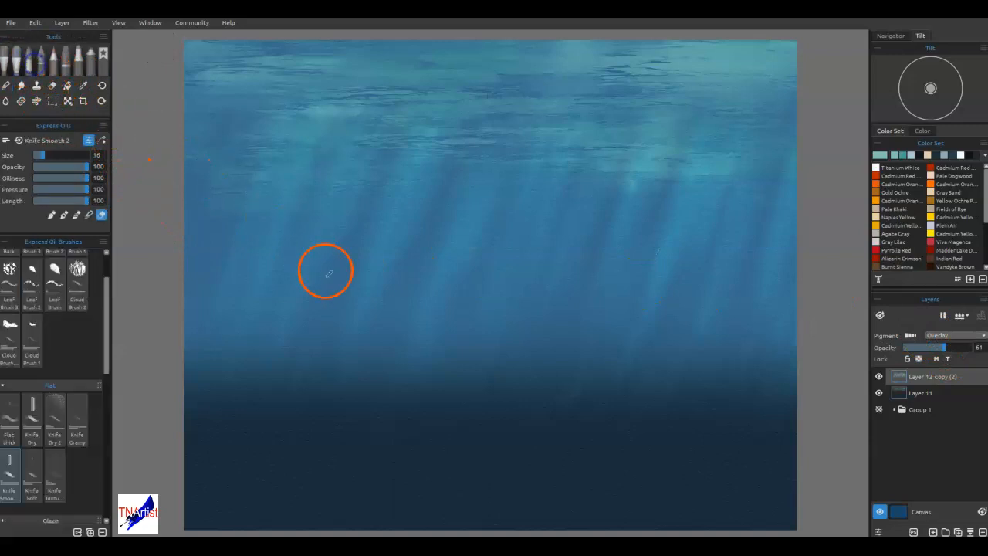
click(984, 155)
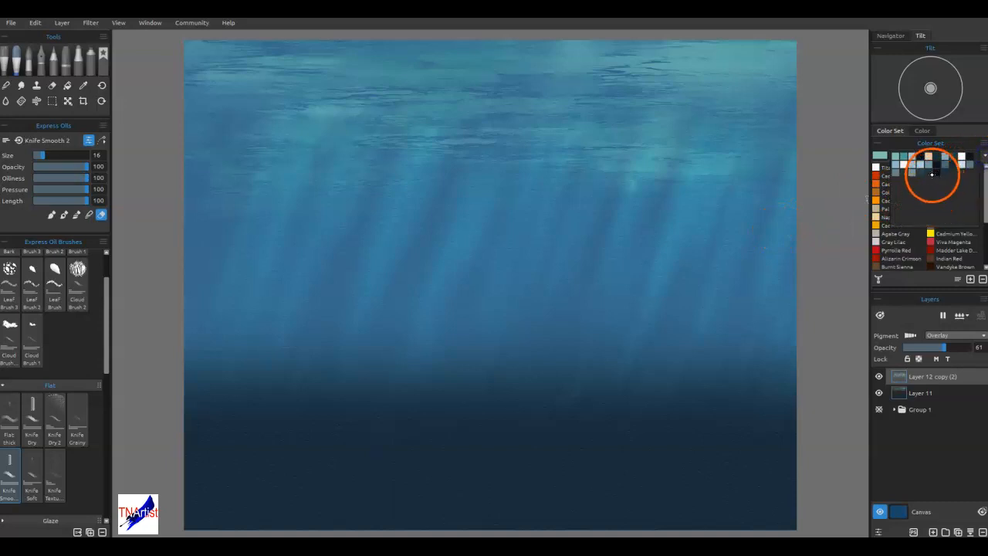
click(921, 164)
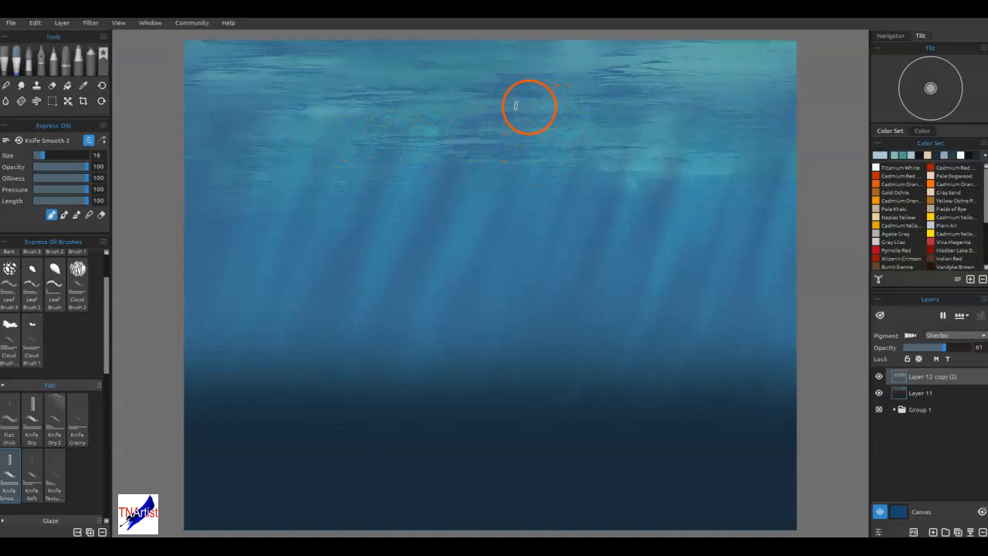
alt+click(456, 72)
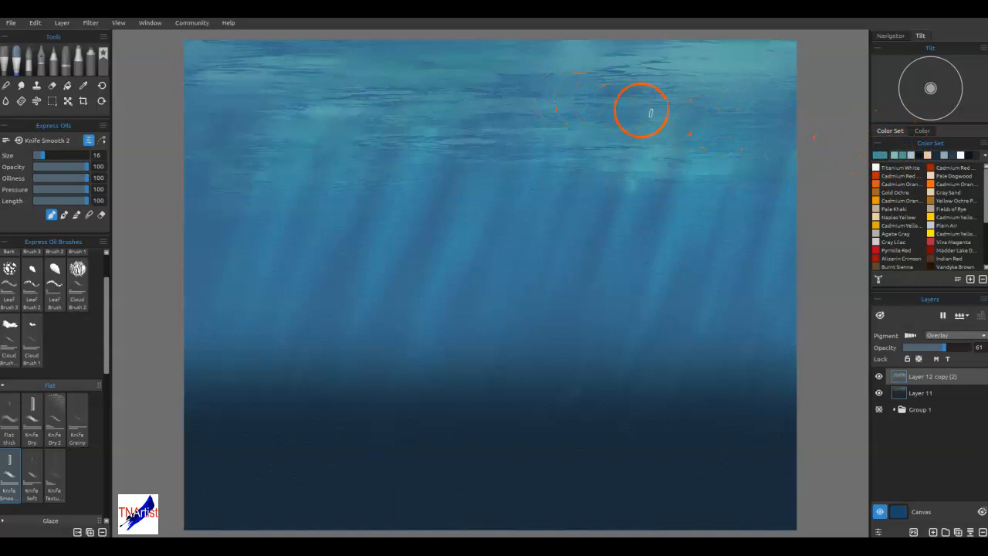
Step: Adjust the sampled teal to hue 186 and saturation 91 and raise its brightness
double_click(880, 155)
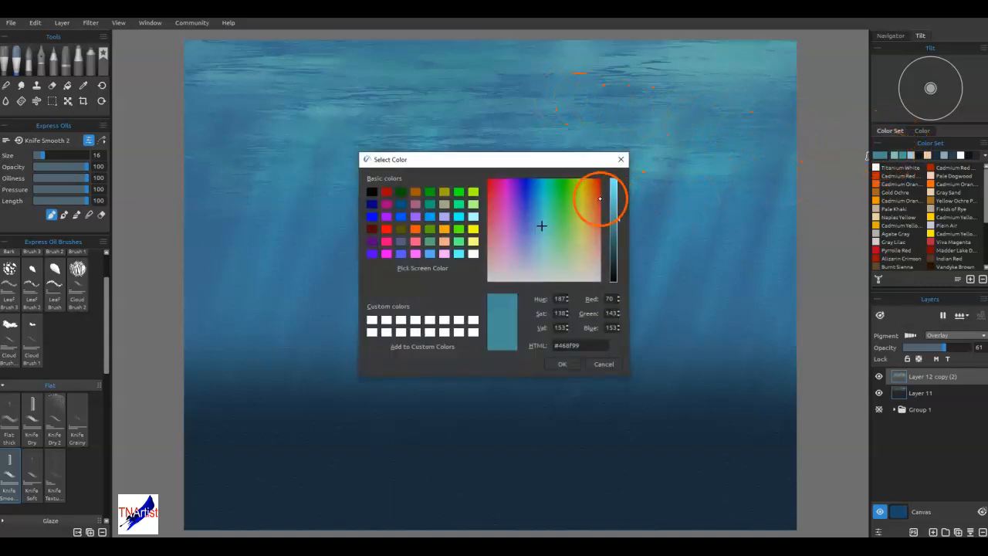
click(541, 245)
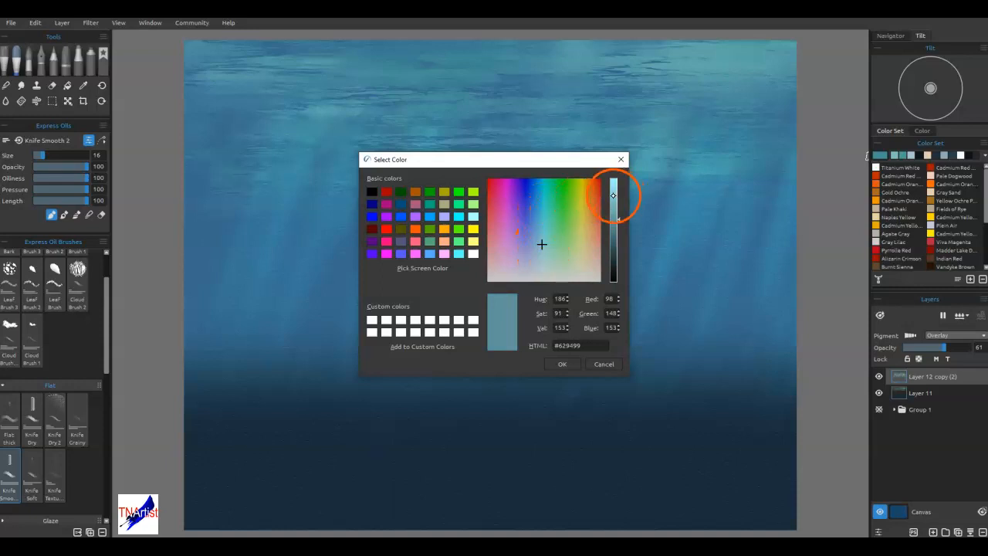
click(612, 195)
click(562, 364)
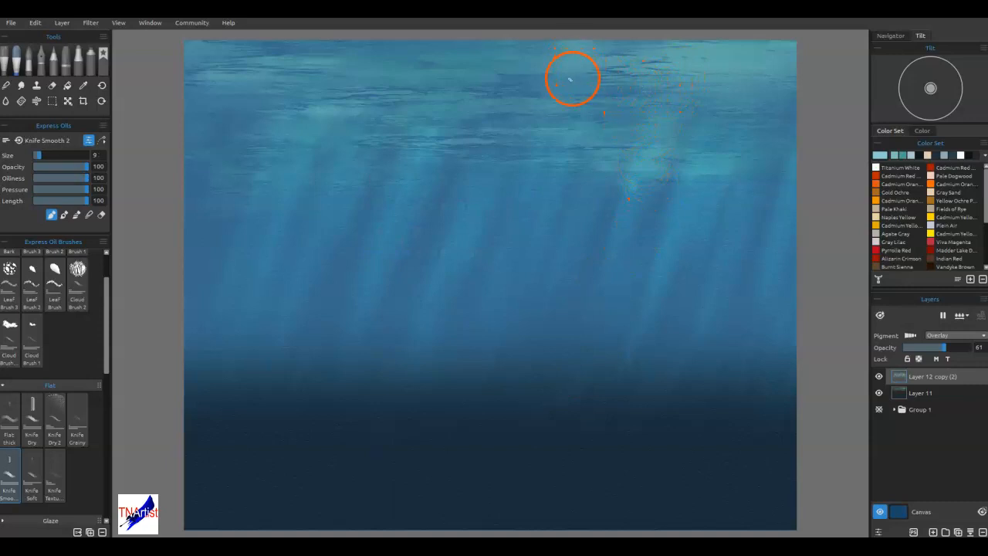
Step: Soften the paint colour to a pale blue with hue 194 and saturation 44
click(571, 80)
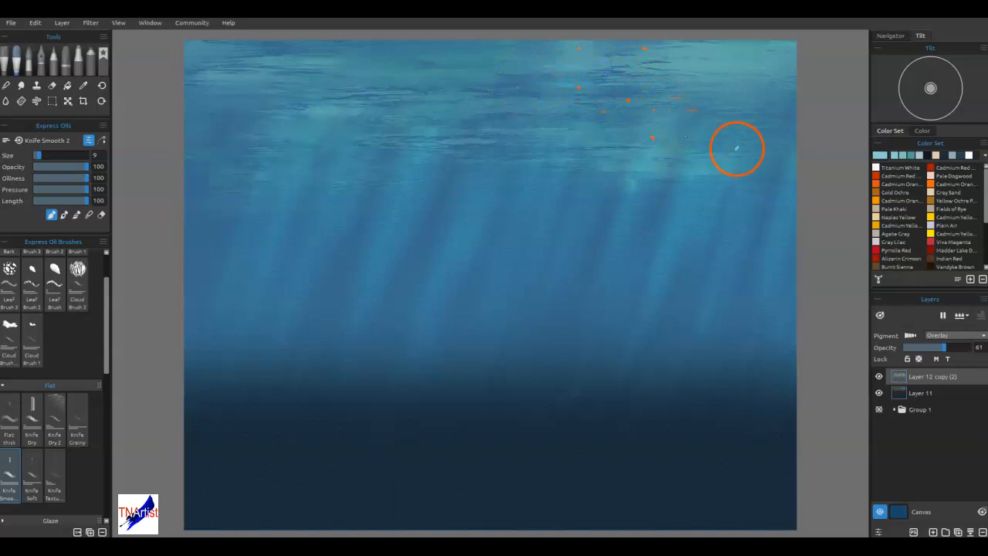
double_click(879, 155)
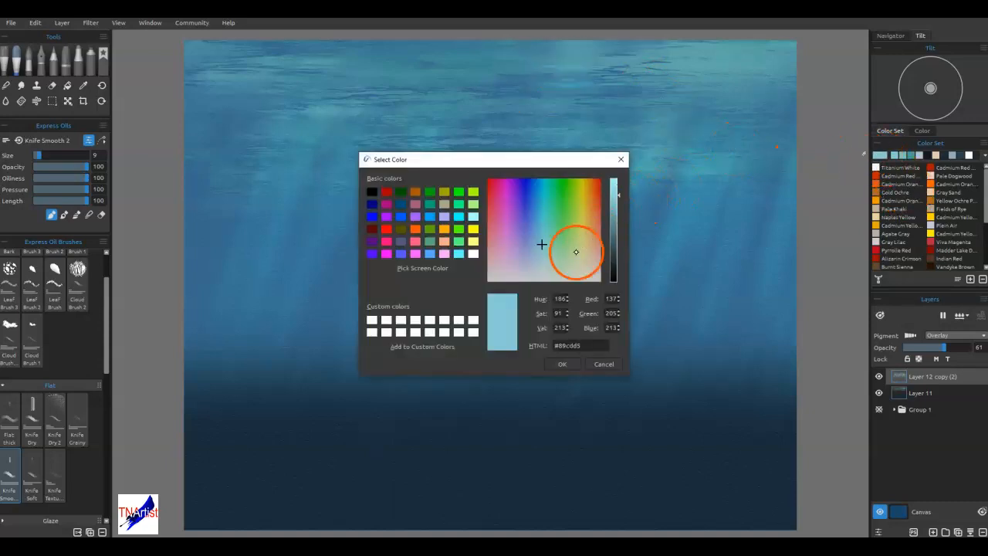
click(539, 263)
click(551, 362)
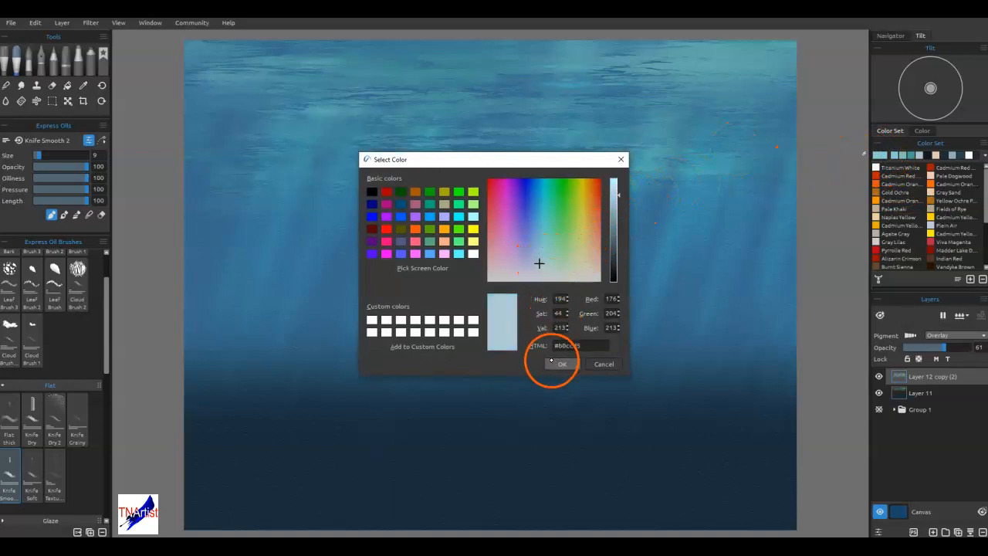
Step: Paint long, thin pale-blue highlights across the upper ripples, from the canvas's upper right to its upper left
mouse_move(543, 70)
mouse_down()
mouse_move(563, 67)
mouse_move(536, 68)
mouse_up()
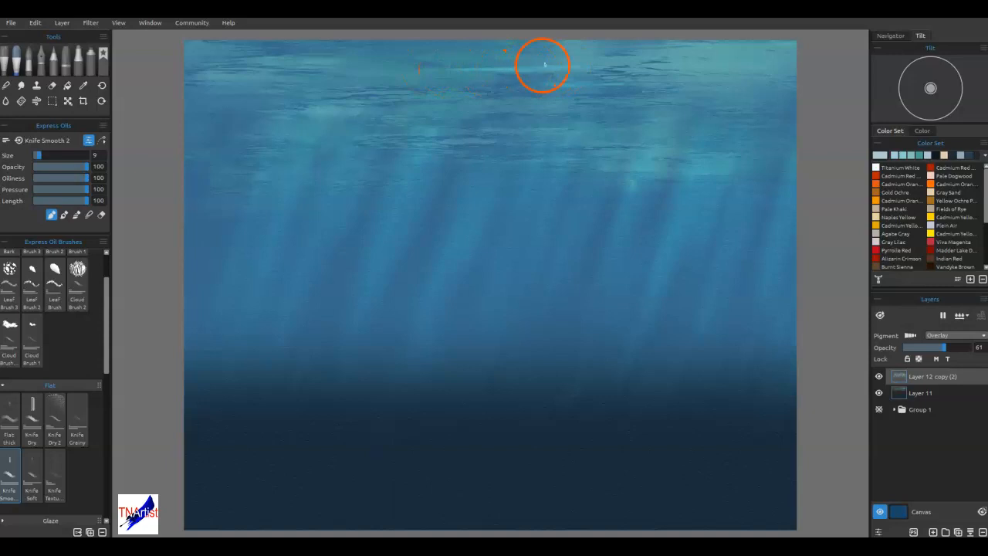
drag(637, 70, 707, 67)
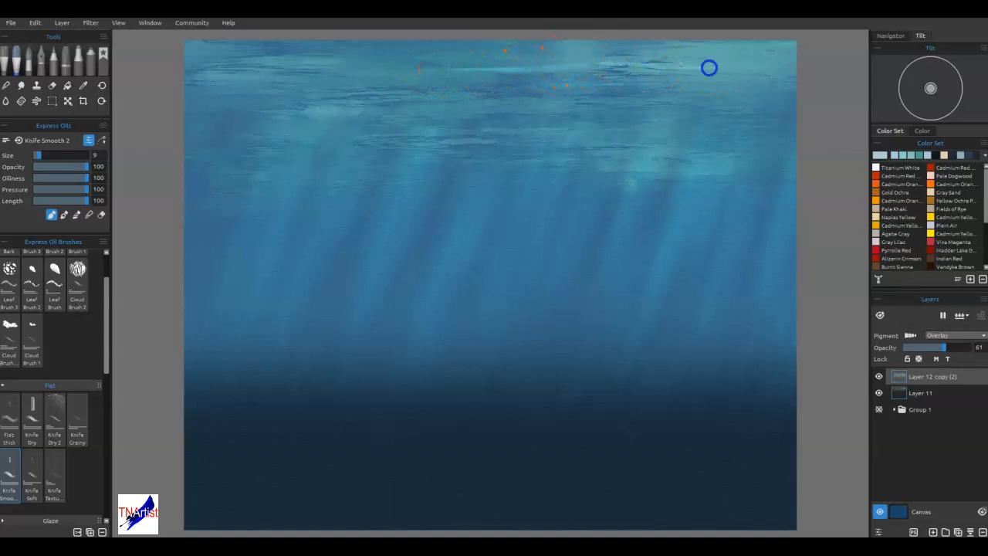
drag(415, 81, 392, 79)
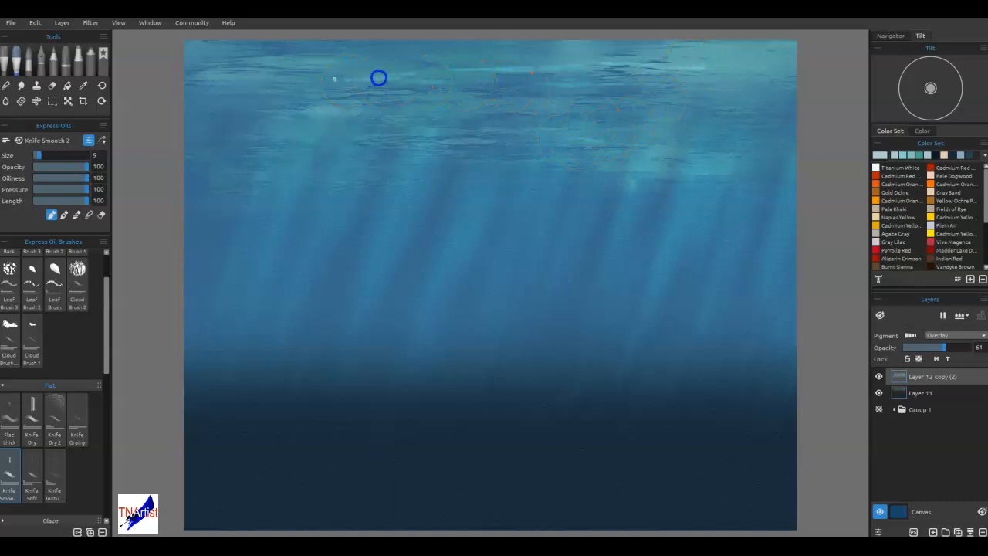
drag(368, 69, 302, 65)
drag(396, 70, 416, 63)
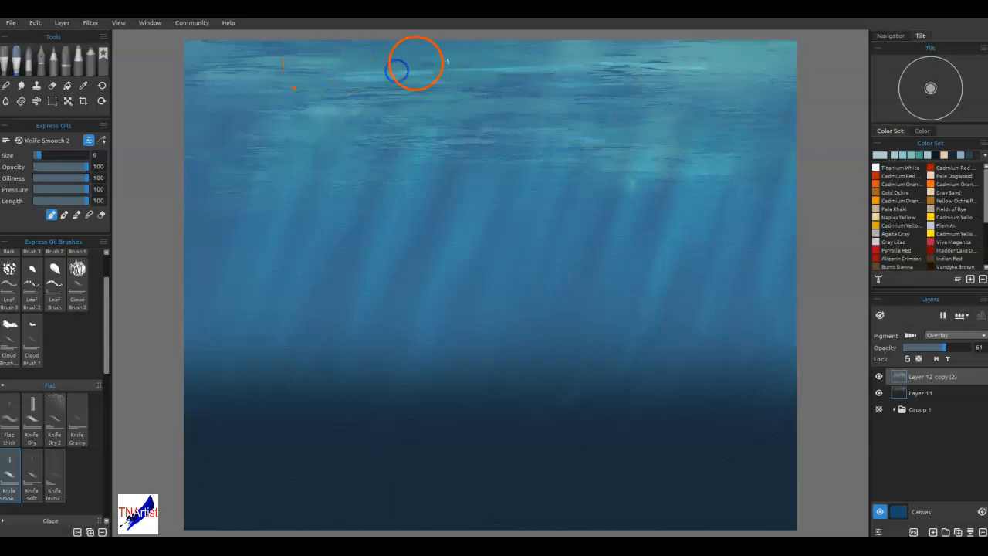
Step: Add short horizontal highlights to the ripples just below the canvas's top edge, from the centre toward the right
drag(562, 59, 549, 53)
mouse_move(512, 52)
mouse_down()
mouse_move(536, 53)
mouse_move(456, 53)
mouse_up()
drag(517, 53, 507, 62)
drag(504, 57, 462, 59)
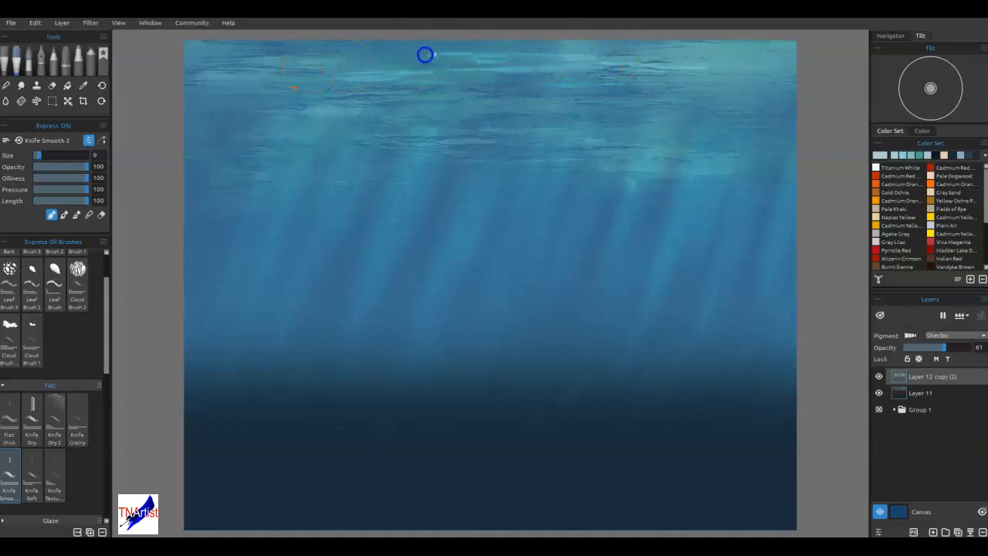
click(563, 50)
drag(593, 48, 615, 53)
drag(580, 53, 670, 54)
drag(617, 54, 635, 54)
drag(695, 55, 705, 55)
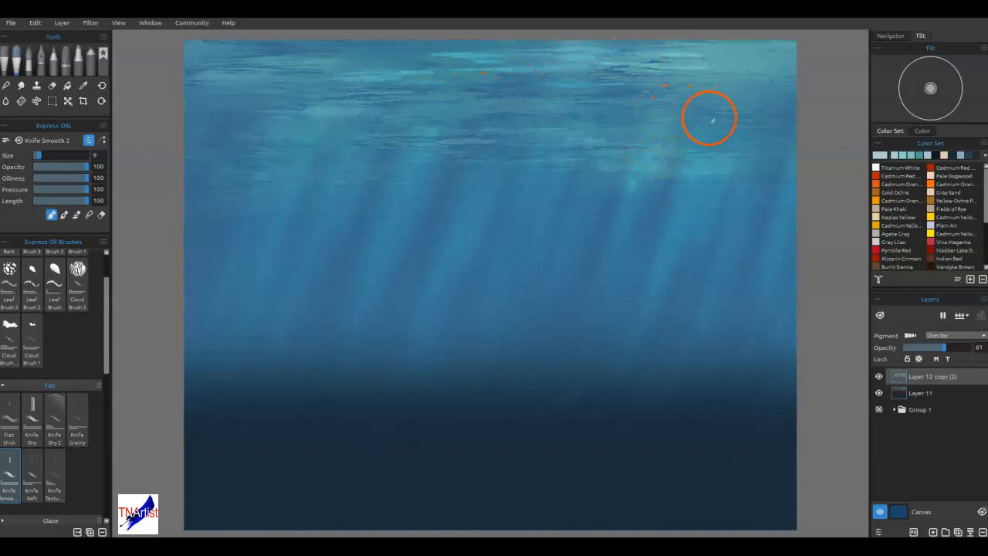
Step: Paint pale highlights on the lower ripples, from the patch at right of centre up to the upper left
drag(657, 165, 606, 161)
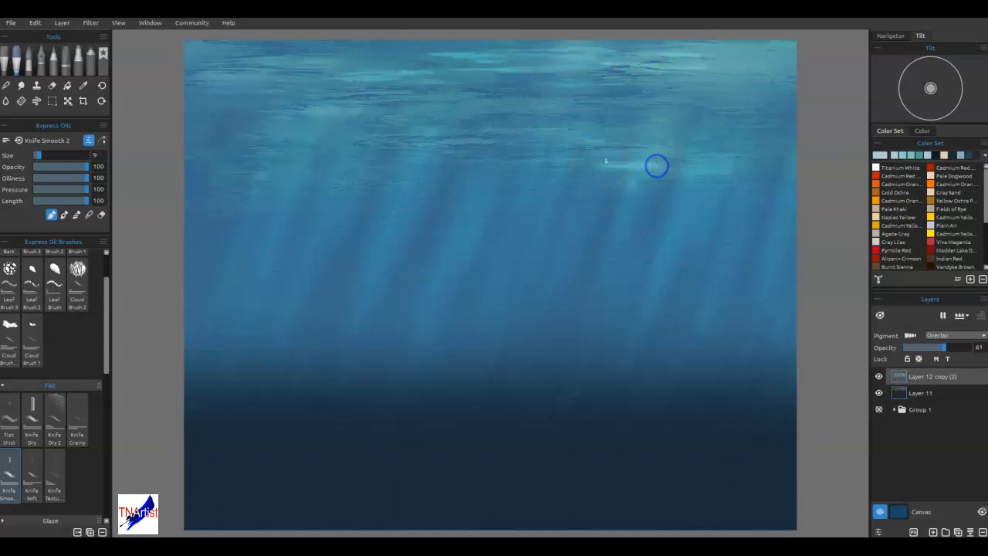
mouse_move(573, 122)
mouse_down()
mouse_move(542, 113)
mouse_move(566, 105)
mouse_up()
mouse_move(515, 99)
mouse_down()
mouse_move(465, 100)
mouse_move(487, 103)
mouse_up()
drag(420, 104, 432, 95)
drag(470, 95, 455, 93)
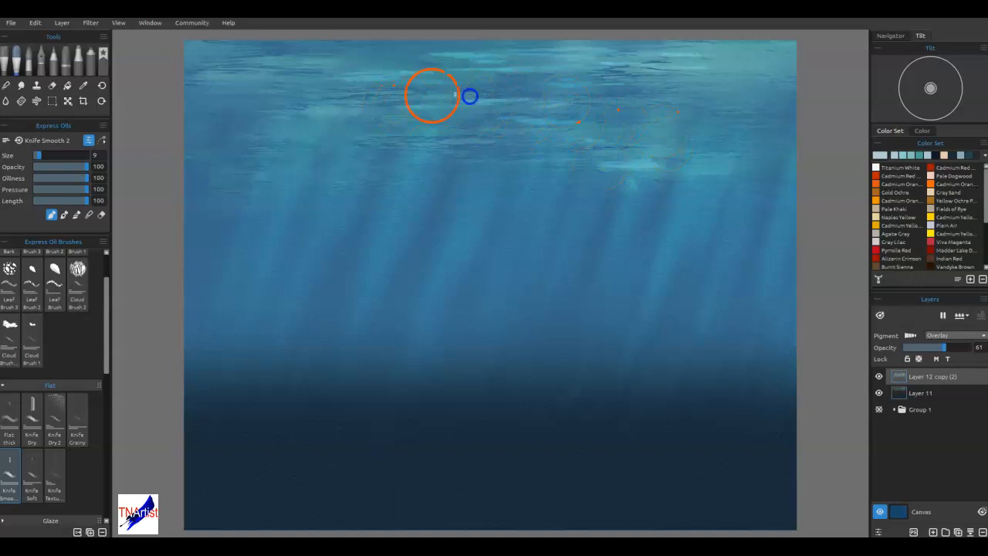
drag(375, 98, 381, 91)
drag(418, 91, 369, 91)
mouse_move(302, 93)
mouse_down()
mouse_move(341, 88)
mouse_move(332, 78)
mouse_move(355, 61)
mouse_up()
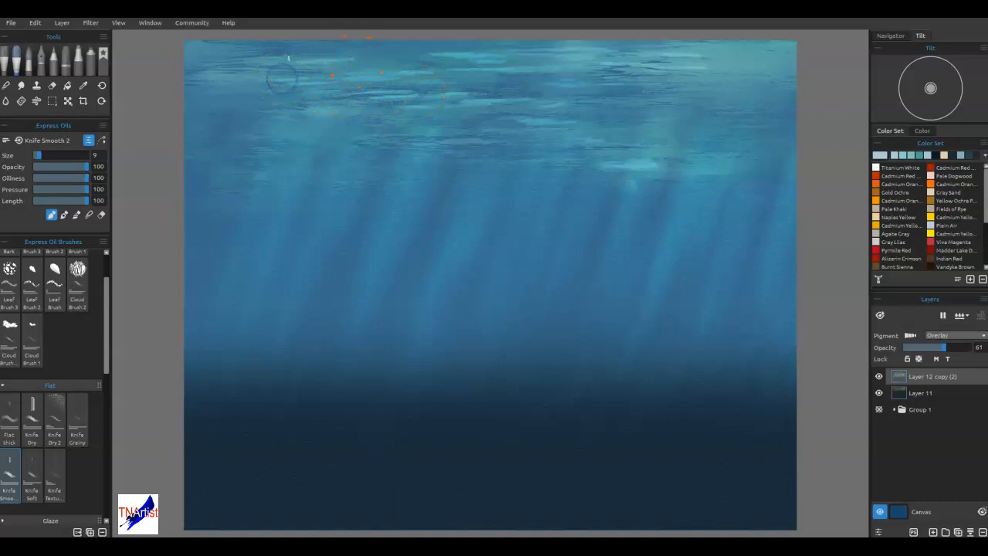
Step: Raise the paint colour's brightness and paint a brighter highlight on the ripples right of centre
drag(585, 98, 645, 100)
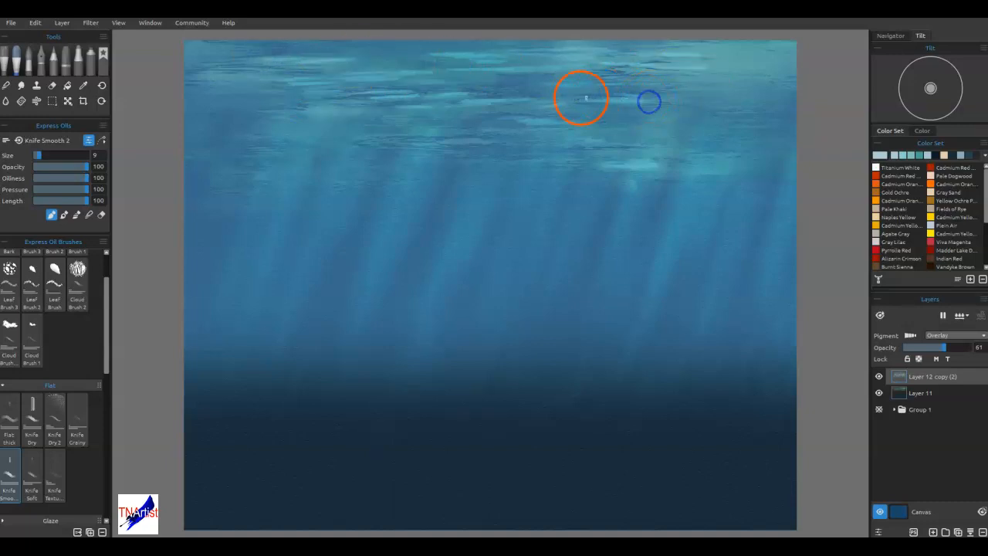
click(881, 155)
click(614, 187)
click(563, 363)
drag(596, 96, 632, 96)
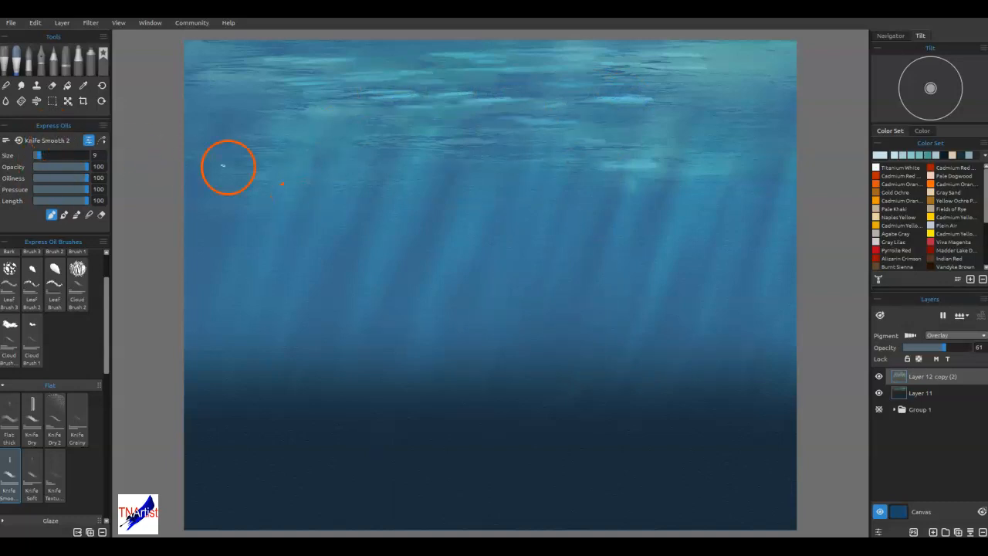
Step: Switch Knife Smooth 2 to blend mode and pull the central and right-hand highlights down into slanted streaks
click(88, 215)
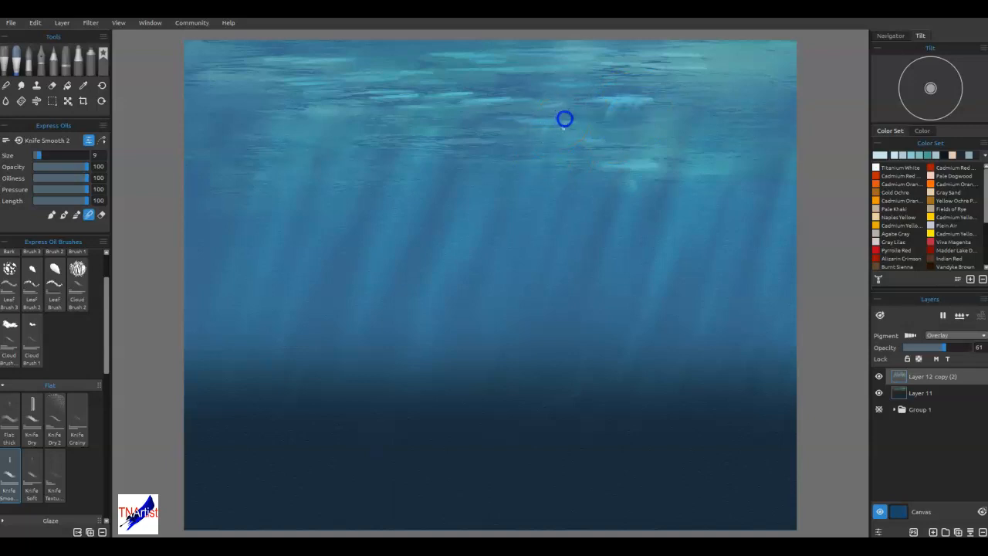
mouse_move(566, 122)
mouse_down()
mouse_move(537, 118)
mouse_move(538, 144)
mouse_move(558, 127)
mouse_up()
drag(602, 97, 591, 131)
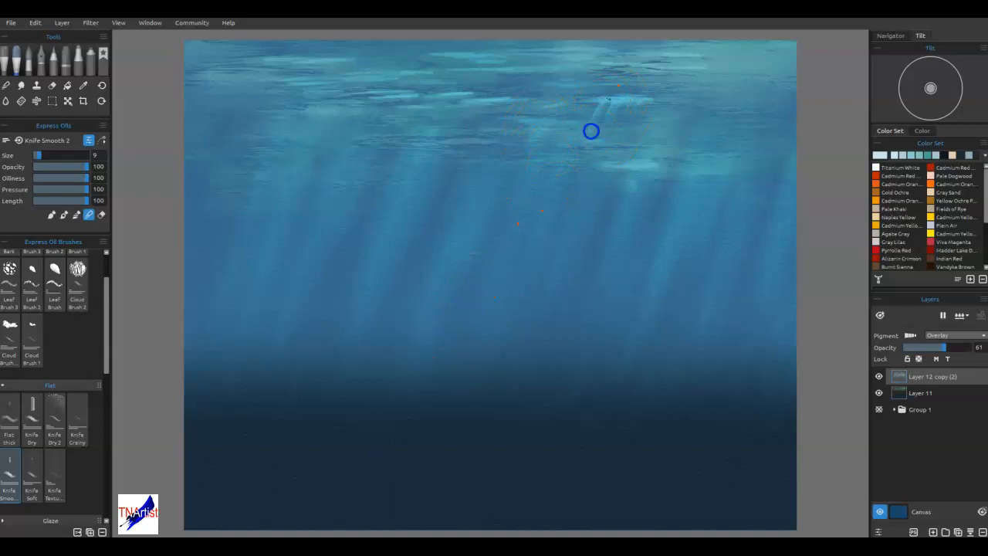
drag(618, 101, 598, 169)
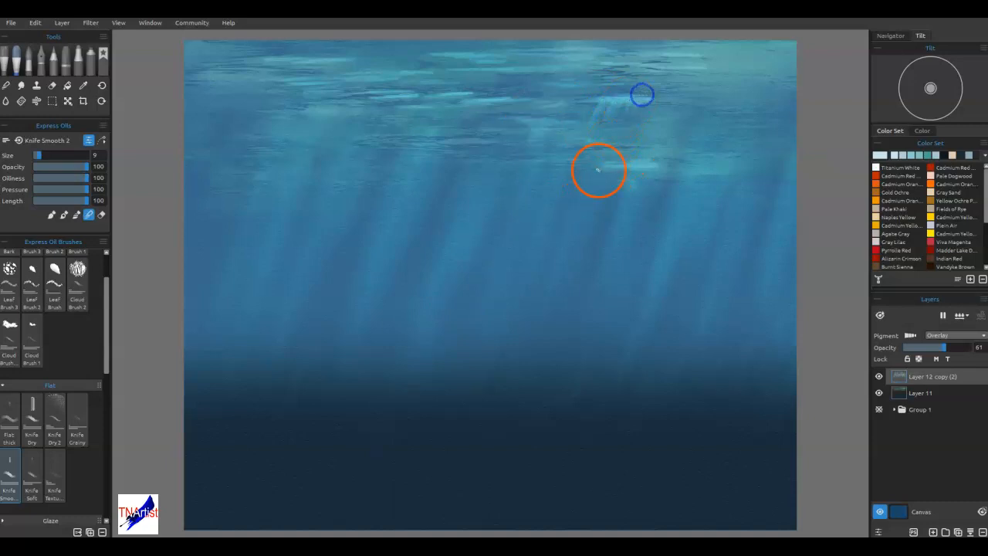
mouse_move(481, 99)
mouse_down()
mouse_move(471, 142)
mouse_move(480, 99)
mouse_move(483, 112)
mouse_move(515, 112)
mouse_move(487, 116)
mouse_move(481, 97)
mouse_move(492, 136)
mouse_up()
drag(399, 94, 389, 124)
mouse_move(404, 95)
mouse_down()
mouse_move(380, 93)
mouse_move(400, 93)
mouse_move(385, 131)
mouse_move(407, 96)
mouse_move(392, 134)
mouse_move(405, 102)
mouse_move(393, 98)
mouse_move(377, 119)
mouse_move(371, 108)
mouse_move(402, 77)
mouse_move(385, 133)
mouse_move(395, 113)
mouse_move(375, 136)
mouse_up()
Step: Smear the highlights in the upper-left ripples downward with short slanted blending strokes
drag(350, 77, 345, 88)
drag(362, 71, 360, 91)
drag(376, 67, 374, 82)
drag(385, 68, 384, 73)
drag(396, 68, 394, 83)
drag(363, 162, 368, 157)
drag(393, 97, 384, 103)
Step: Blend the highlights in the upper-right and top-centre ripples downward with short strokes
drag(667, 58, 663, 76)
drag(685, 61, 684, 66)
drag(622, 106, 612, 129)
drag(622, 100, 619, 112)
drag(705, 46, 684, 71)
mouse_move(511, 78)
mouse_down()
mouse_move(480, 81)
mouse_move(476, 52)
mouse_move(466, 85)
mouse_up()
mouse_move(474, 50)
mouse_down()
mouse_move(466, 53)
mouse_move(507, 69)
mouse_up()
Step: Soften the smeared ripple highlights using the Soft 2 blend brush at size 20
click(7, 85)
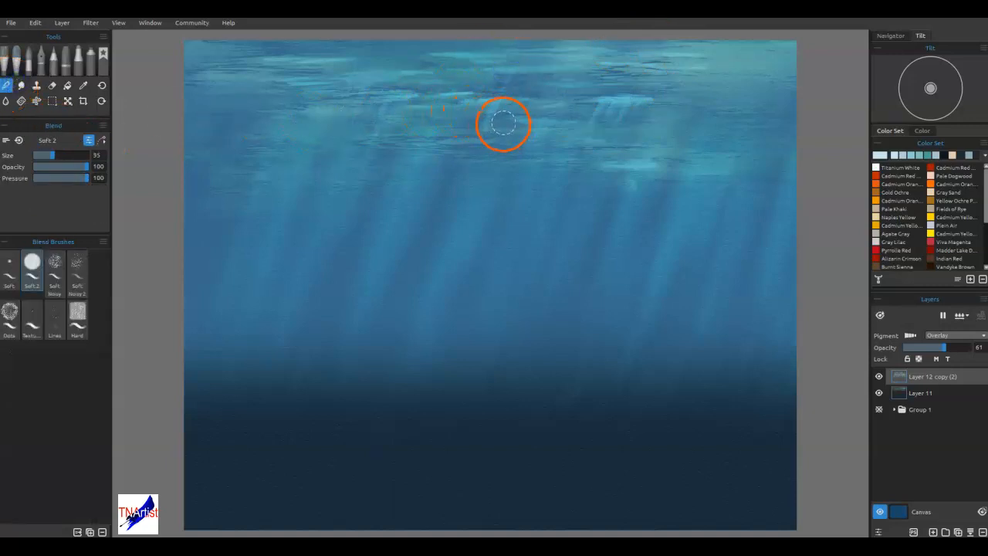
key(bracketleft)
mouse_move(624, 98)
mouse_down()
mouse_move(640, 97)
mouse_move(604, 98)
mouse_up()
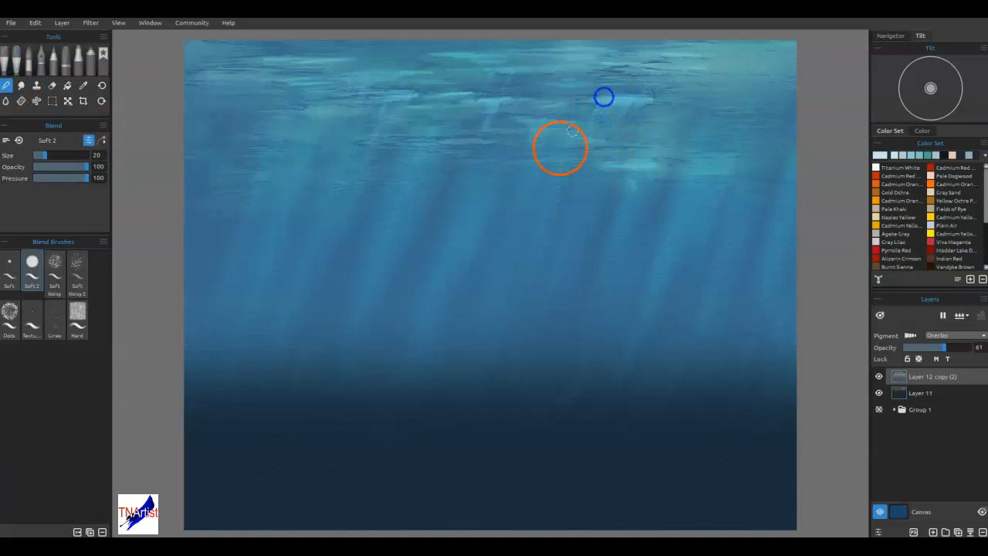
drag(538, 125, 547, 121)
mouse_move(490, 101)
mouse_down()
mouse_move(475, 142)
mouse_move(503, 65)
mouse_up()
drag(447, 94, 423, 152)
drag(311, 81, 299, 85)
Step: Blend the ripples' lower edge into the light rays, mainly around the bright patch right of centre
mouse_move(256, 259)
mouse_down()
mouse_move(667, 116)
mouse_move(589, 92)
mouse_move(631, 89)
mouse_up()
mouse_move(722, 85)
mouse_down()
mouse_move(398, 93)
mouse_move(407, 98)
mouse_move(393, 148)
mouse_up()
mouse_move(536, 318)
mouse_down()
mouse_move(702, 208)
mouse_move(629, 169)
mouse_move(611, 211)
mouse_up()
drag(620, 174, 594, 228)
mouse_move(594, 228)
mouse_down()
mouse_move(637, 163)
mouse_move(645, 166)
mouse_up()
mouse_move(618, 229)
mouse_down()
mouse_move(595, 232)
mouse_move(630, 167)
mouse_up()
mouse_move(576, 378)
mouse_down()
mouse_move(615, 230)
mouse_move(628, 104)
mouse_move(607, 158)
mouse_move(503, 101)
mouse_up()
mouse_move(421, 130)
mouse_down()
mouse_move(384, 106)
mouse_move(368, 77)
mouse_up()
mouse_move(314, 102)
mouse_down()
mouse_move(254, 226)
mouse_move(256, 278)
mouse_up()
drag(659, 182, 658, 182)
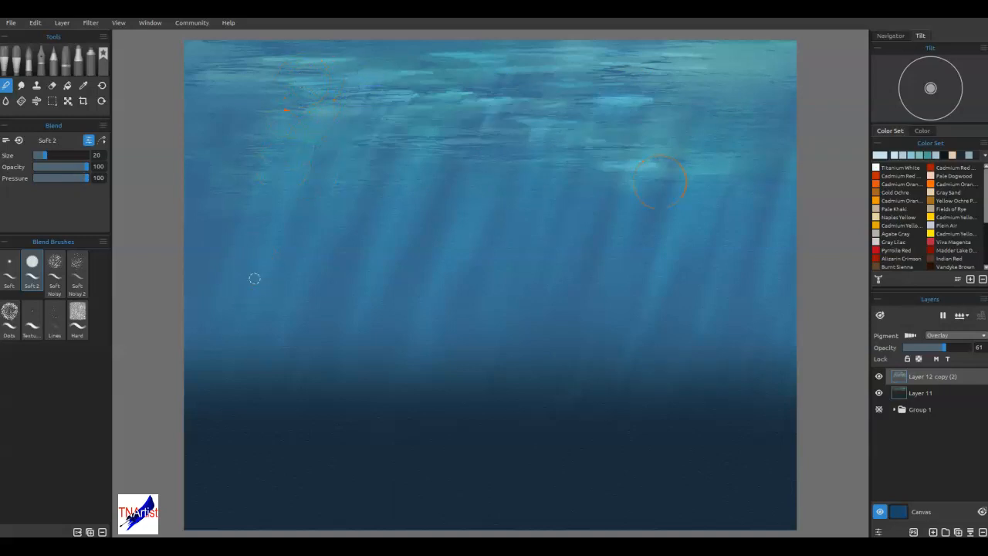
mouse_move(661, 179)
mouse_down()
mouse_move(726, 161)
mouse_move(706, 221)
mouse_up()
Step: Compare the new background layers with the original shark painting in Group 1 by toggling their visibility
click(878, 392)
click(878, 393)
click(879, 392)
click(878, 375)
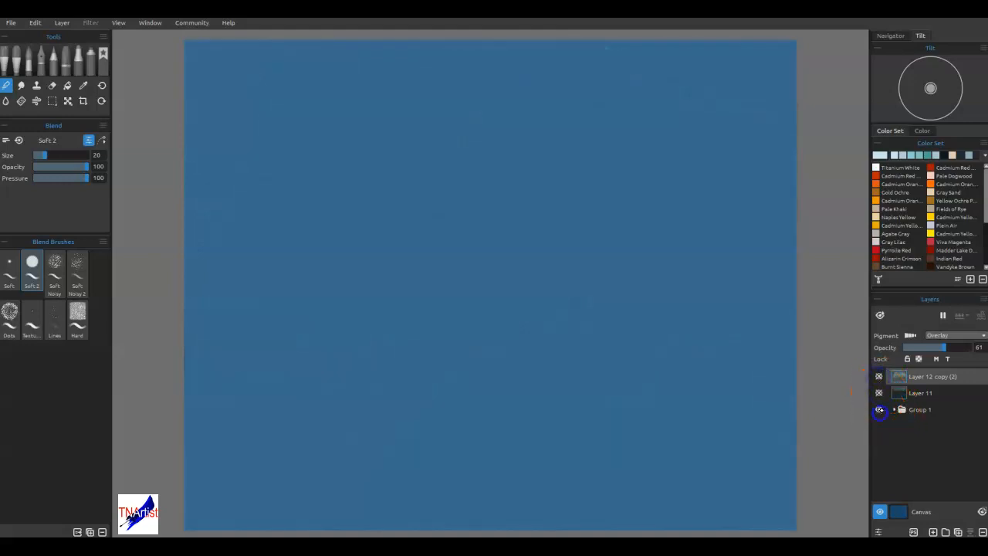
click(878, 409)
click(789, 307)
mouse_move(789, 308)
mouse_down()
mouse_move(687, 172)
mouse_move(664, 122)
mouse_move(706, 116)
mouse_move(463, 115)
mouse_move(686, 110)
mouse_move(691, 80)
mouse_move(574, 72)
mouse_move(693, 67)
mouse_move(620, 106)
mouse_move(376, 130)
mouse_move(517, 94)
mouse_up()
click(878, 375)
click(878, 392)
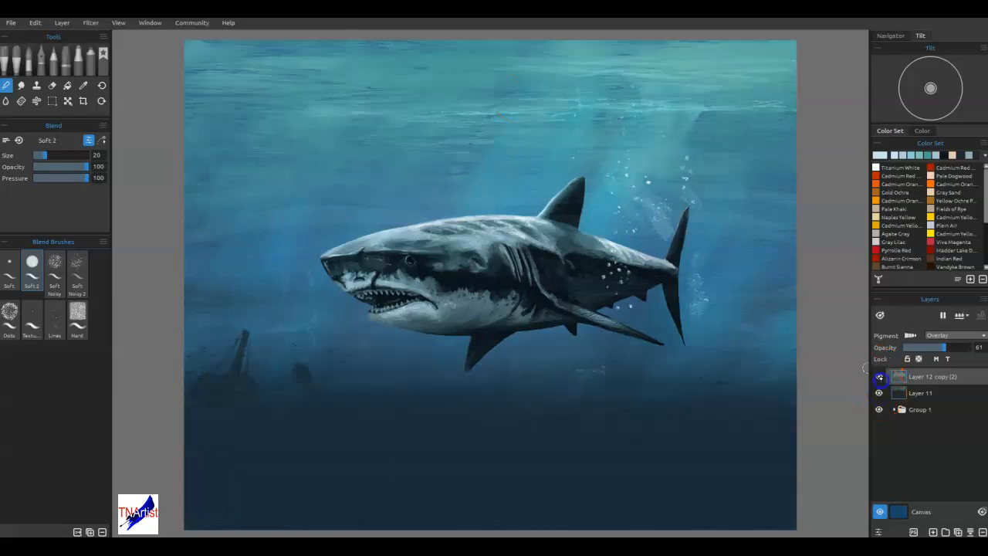
click(878, 409)
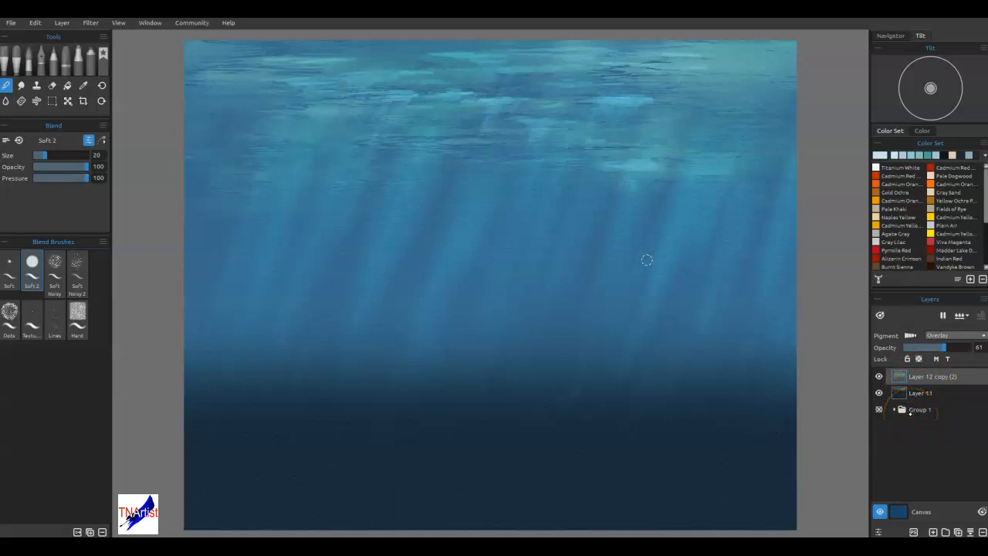
Step: Add a new layer on top and outline the front of the shark's body with a freehand selection
click(932, 529)
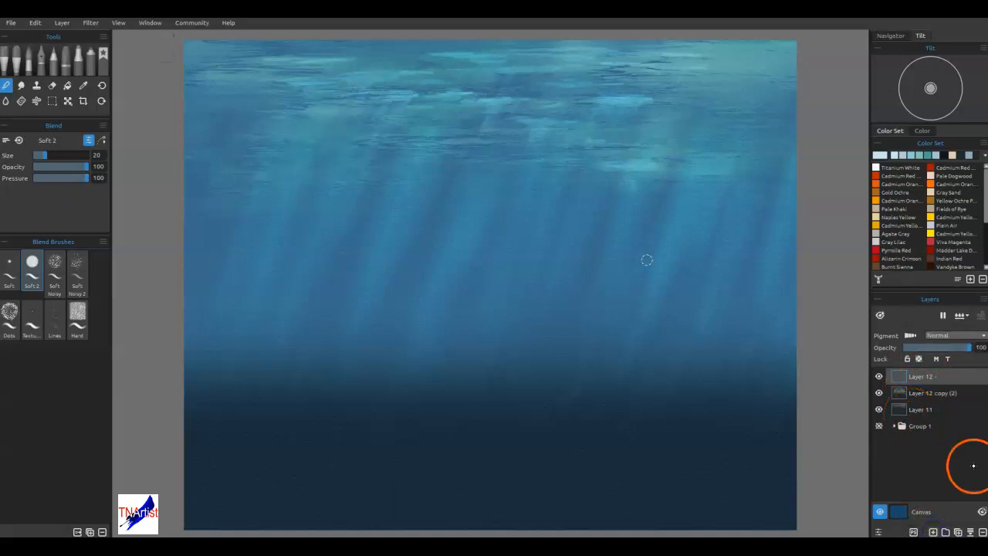
click(52, 100)
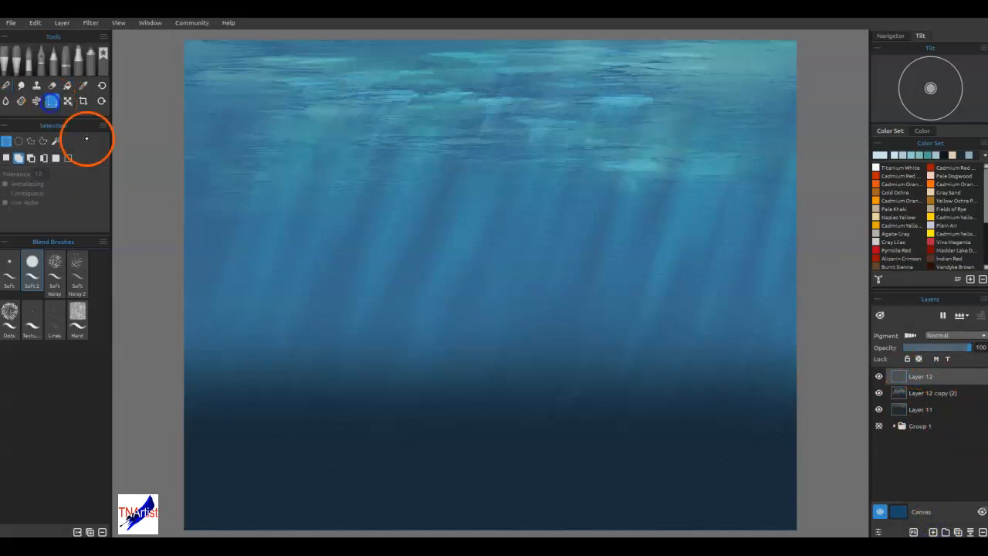
click(43, 140)
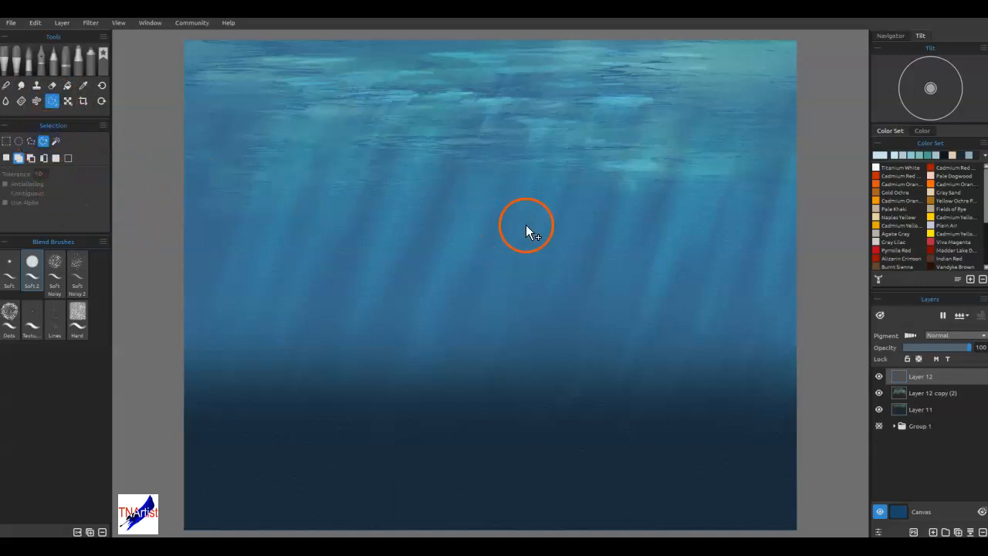
mouse_move(558, 266)
mouse_down()
mouse_move(551, 295)
mouse_move(542, 292)
mouse_up()
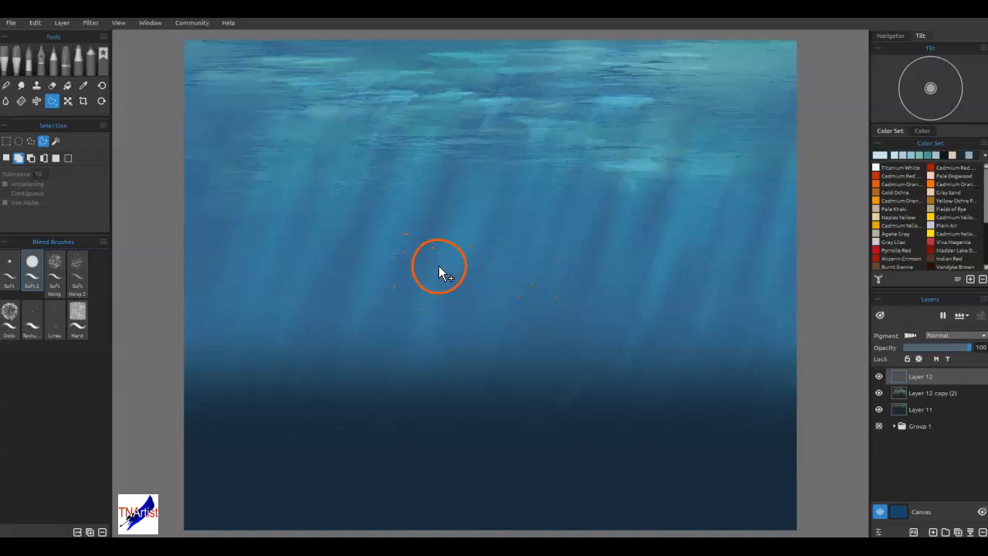
drag(385, 248, 377, 249)
mouse_move(406, 265)
mouse_down()
mouse_move(411, 251)
mouse_move(377, 242)
mouse_move(338, 251)
mouse_up()
drag(334, 258, 337, 254)
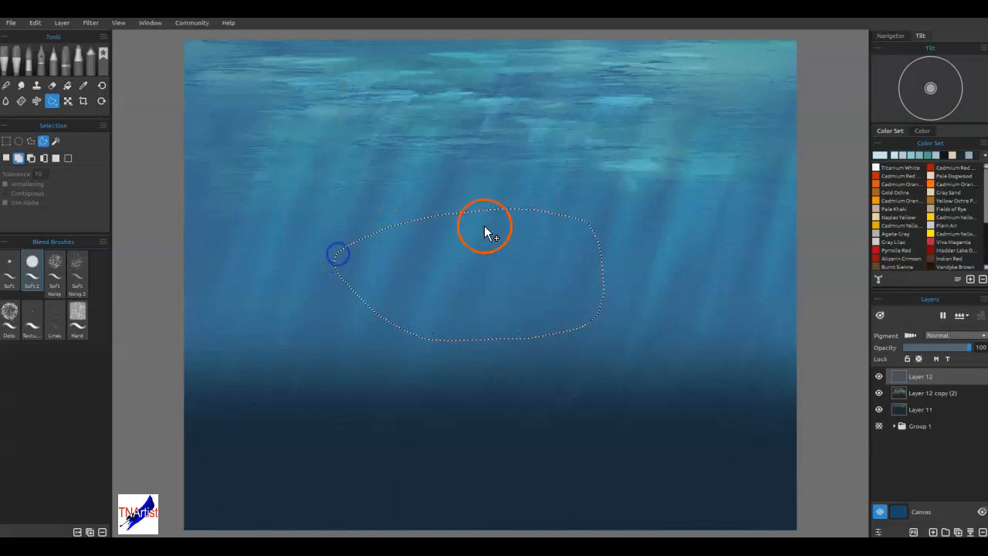
Step: Extend the freehand selection toward the right into a tapered tail end, forming the shark's whole body shape
drag(524, 210, 611, 223)
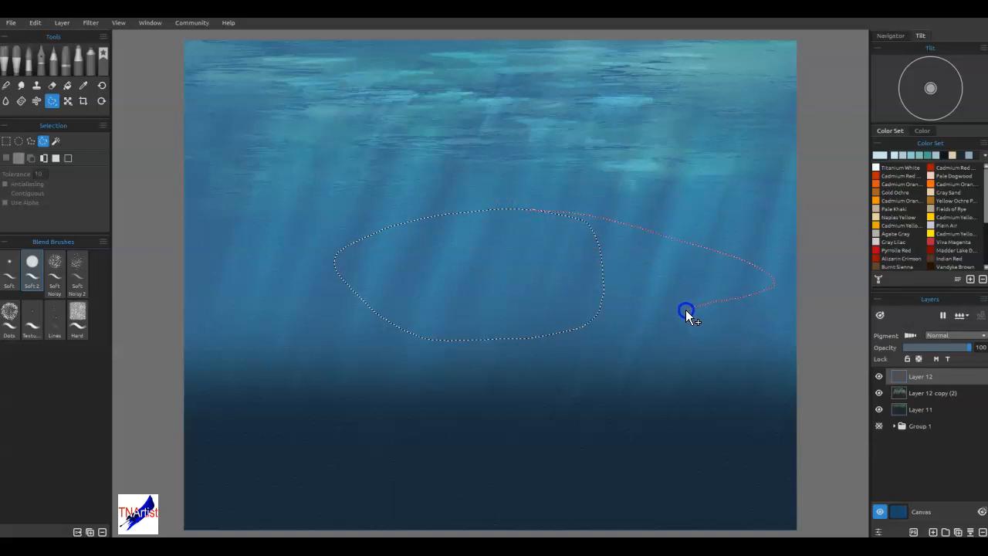
drag(516, 339, 477, 336)
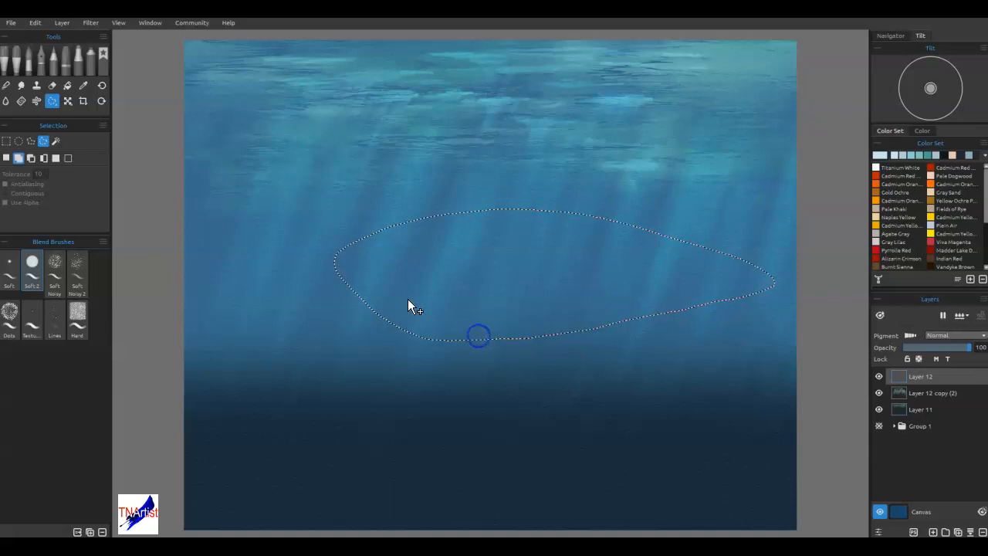
drag(679, 284, 645, 293)
mouse_move(652, 200)
mouse_down()
mouse_move(598, 225)
mouse_move(547, 311)
mouse_move(552, 326)
mouse_move(500, 353)
mouse_up()
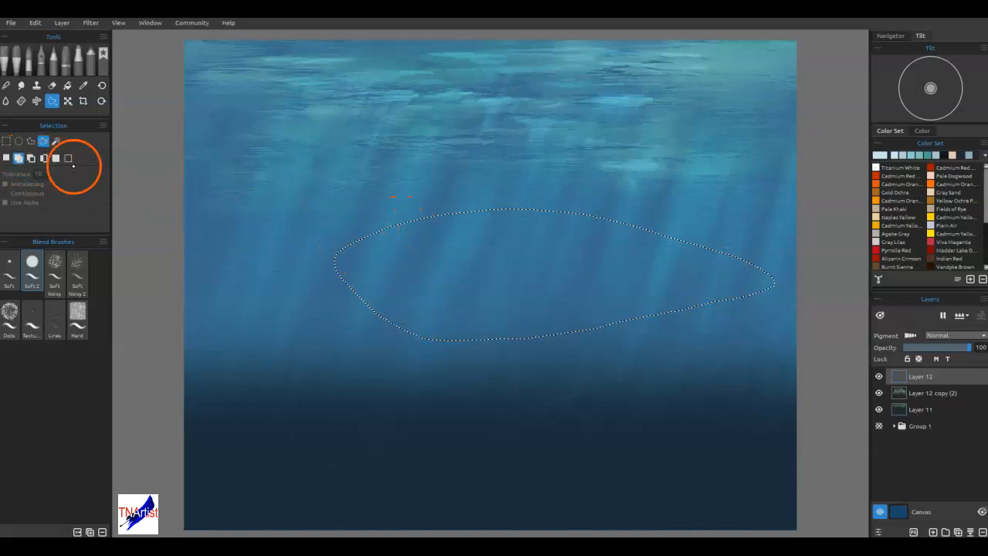
drag(476, 212, 476, 213)
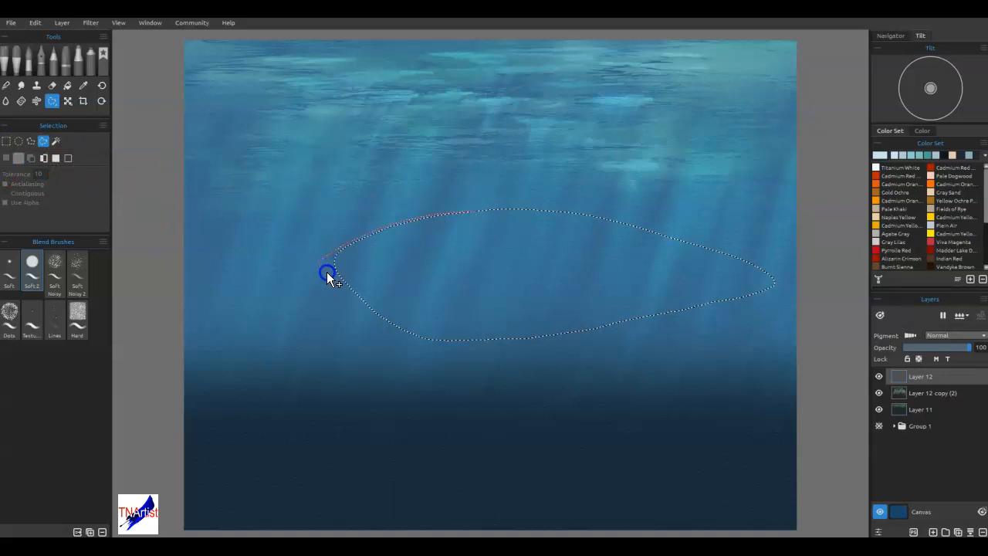
drag(353, 292, 378, 294)
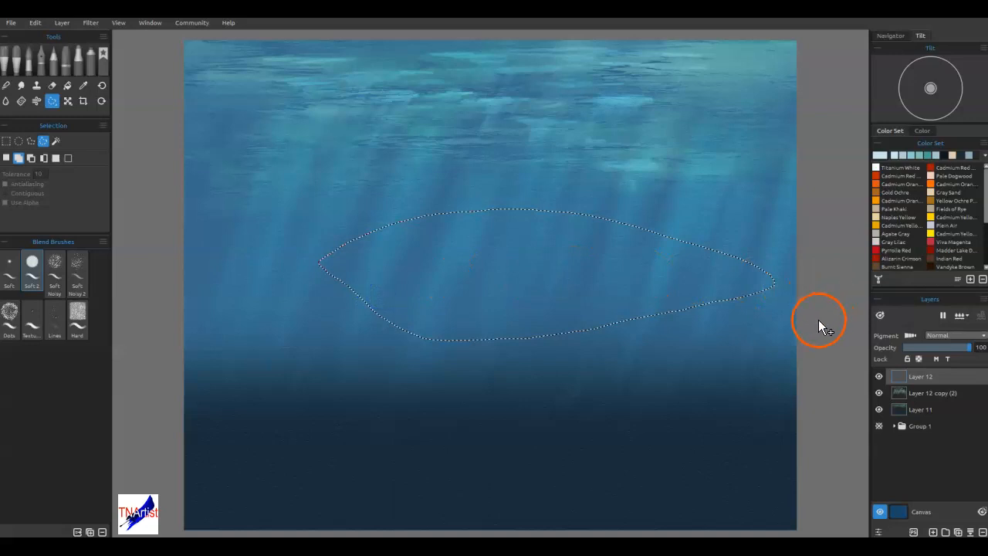
key(ctrl+z)
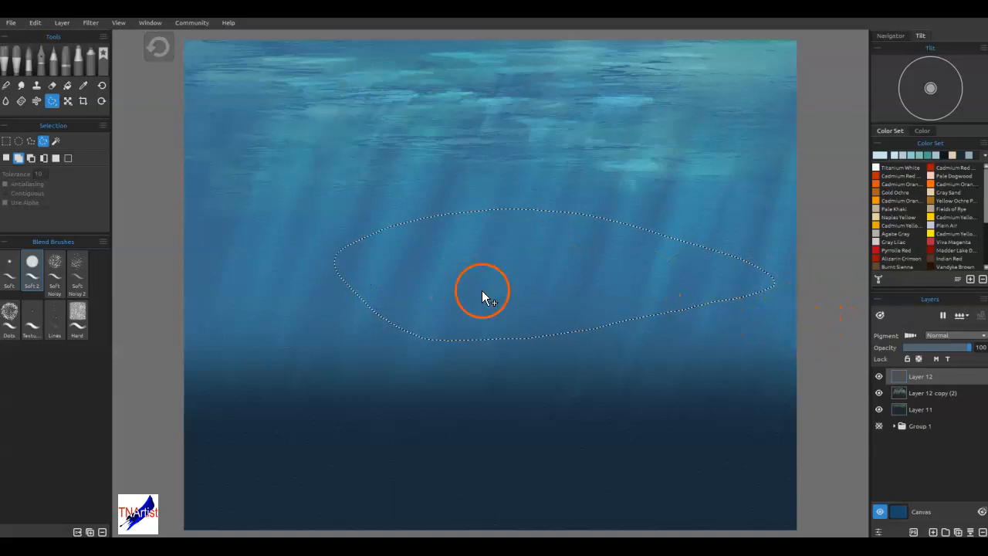
Step: Refine the front of the shark selection, extending the forehead into a more pointed snout and adding a small mouth notch beneath it
drag(474, 213, 410, 222)
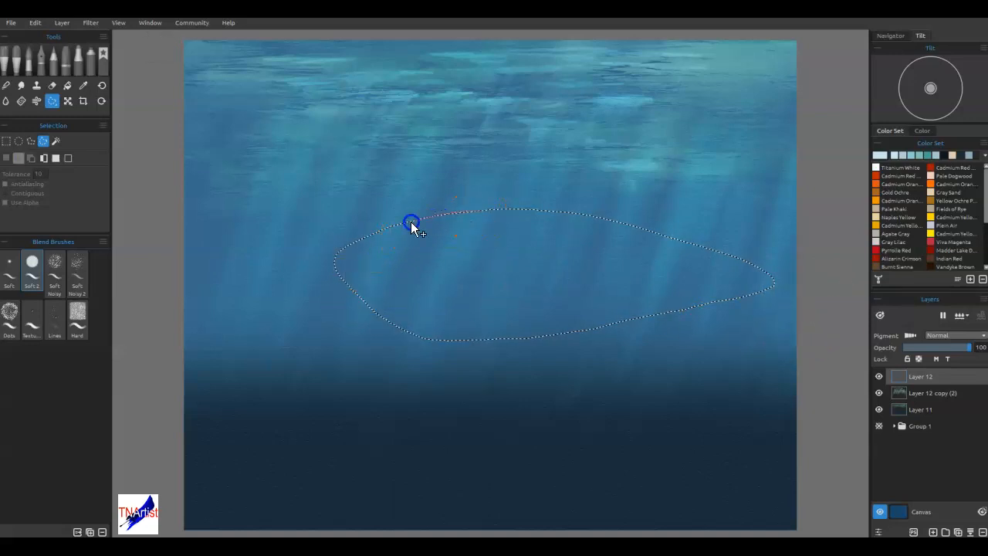
drag(329, 275, 390, 293)
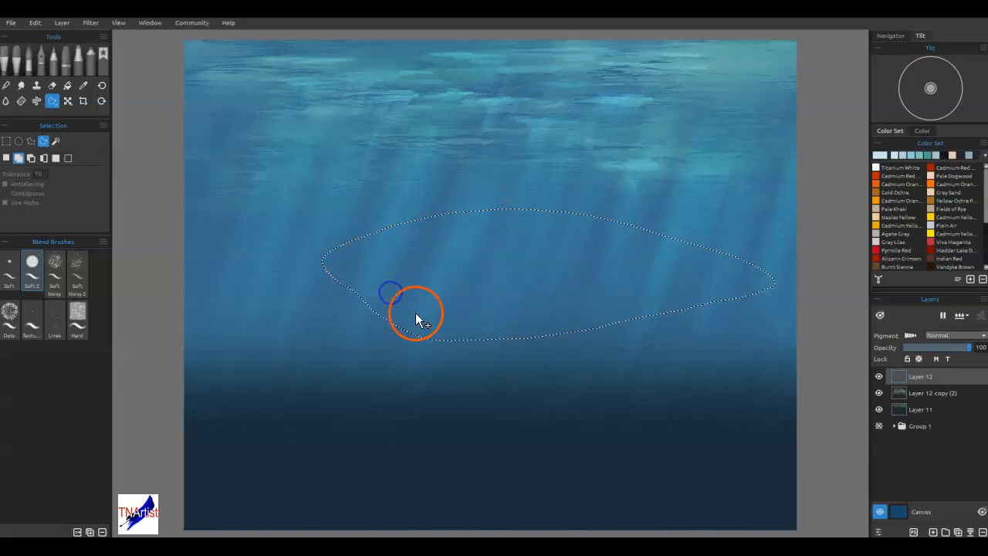
mouse_move(327, 271)
mouse_down()
mouse_move(350, 294)
mouse_move(392, 295)
mouse_up()
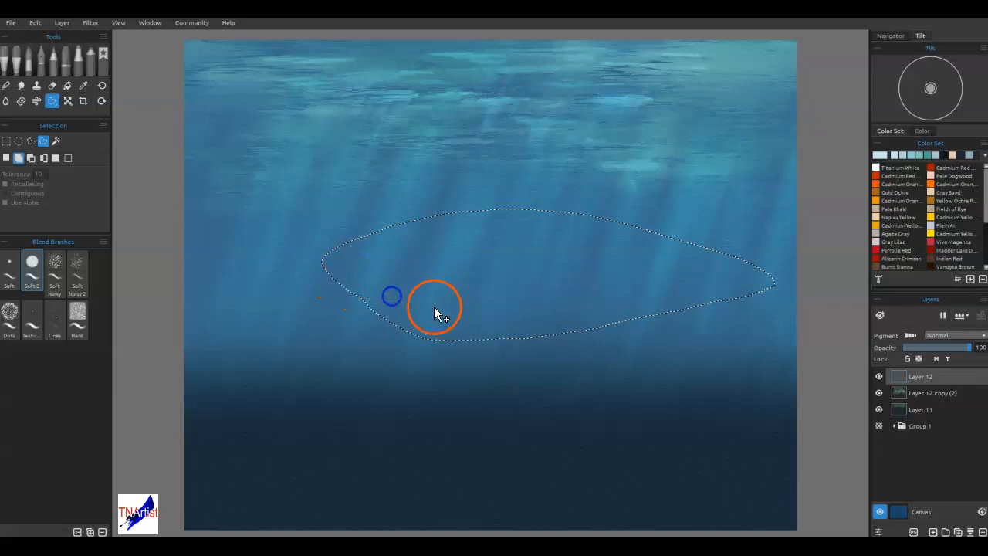
click(373, 311)
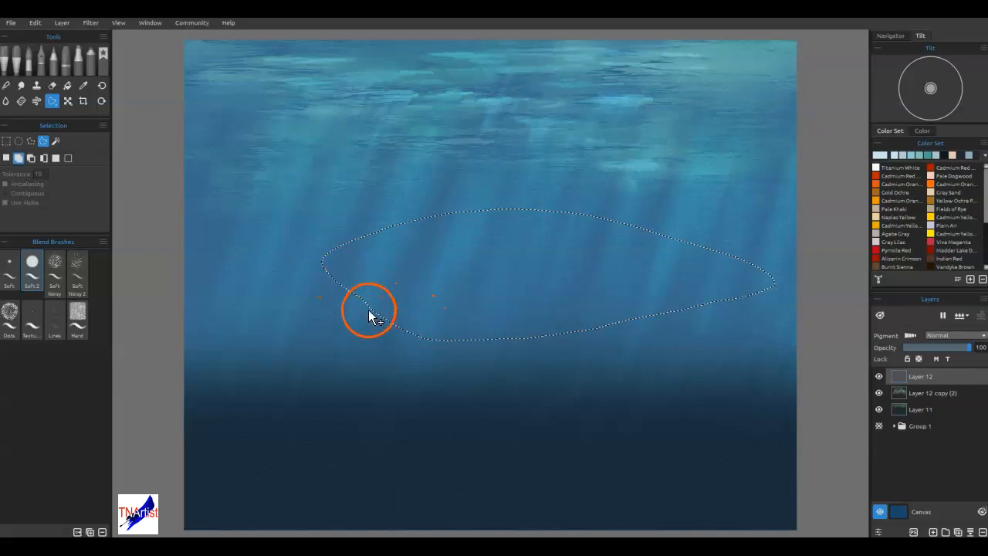
drag(370, 305, 372, 304)
Step: Fill out the underside of the shark selection along the belly and smooth its lower edge toward the tail
drag(439, 334, 458, 329)
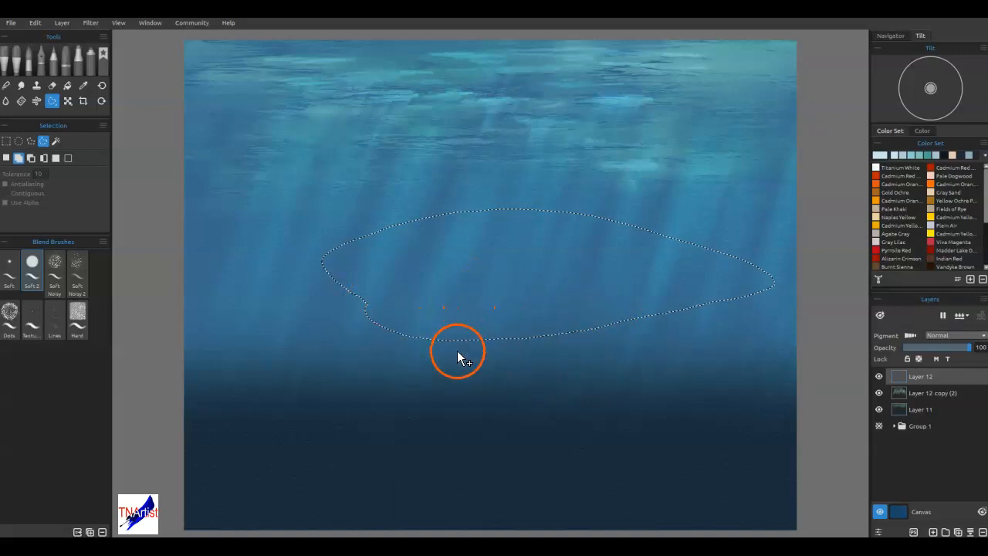
drag(404, 331, 454, 344)
drag(587, 333, 705, 282)
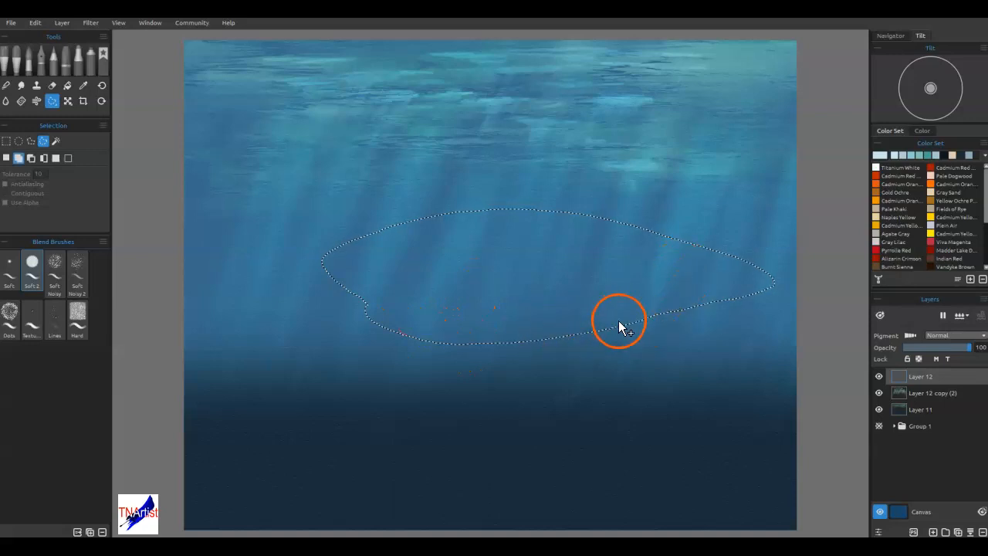
drag(718, 293, 765, 286)
mouse_move(673, 311)
mouse_down()
mouse_move(585, 327)
mouse_move(640, 324)
mouse_move(753, 276)
mouse_up()
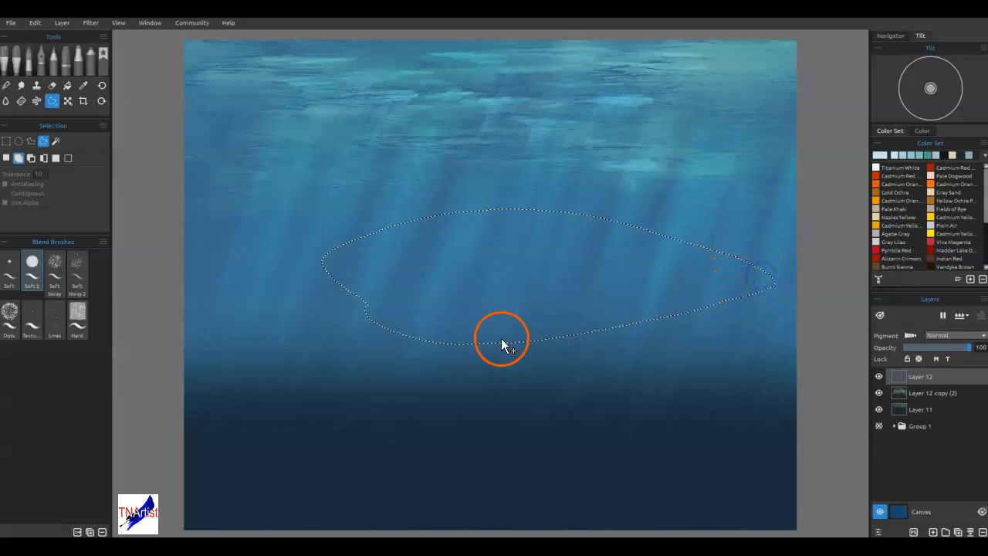
Step: Add a pointed pectoral fin below the belly and a tall dorsal fin on the back to the shark selection
mouse_move(494, 335)
mouse_down()
mouse_move(455, 390)
mouse_move(514, 364)
mouse_move(547, 313)
mouse_up()
mouse_move(476, 333)
mouse_down()
mouse_move(460, 379)
mouse_move(489, 342)
mouse_up()
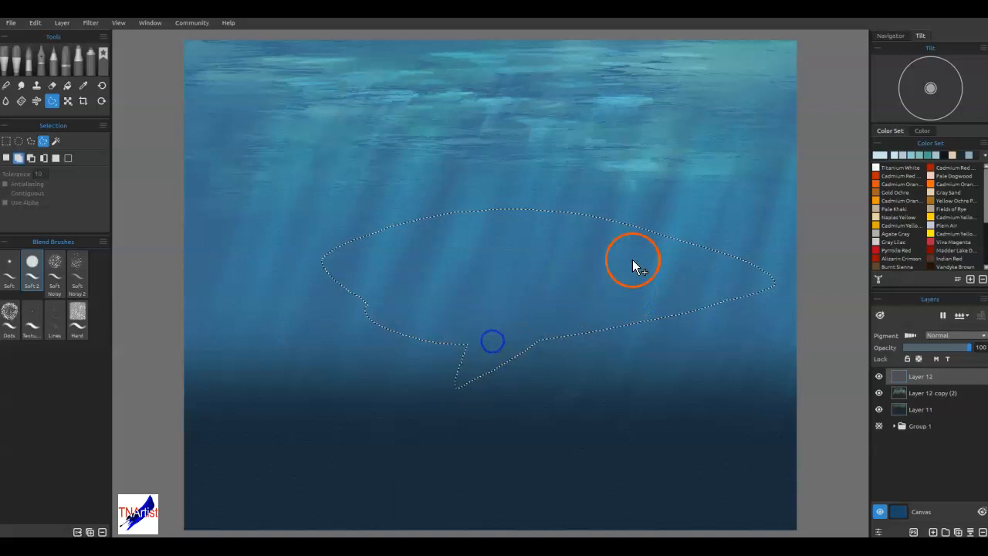
drag(574, 221, 622, 170)
drag(623, 217, 626, 252)
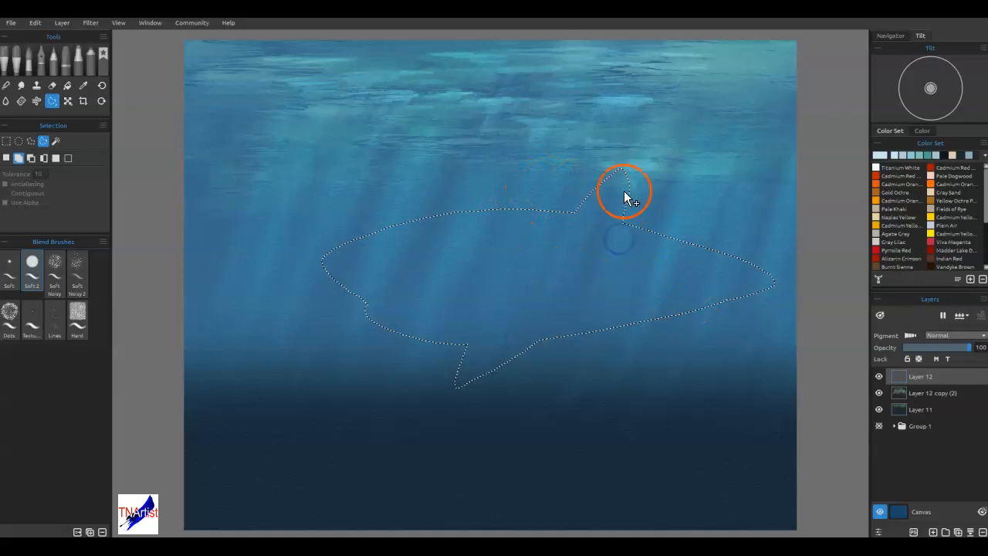
drag(627, 165, 623, 238)
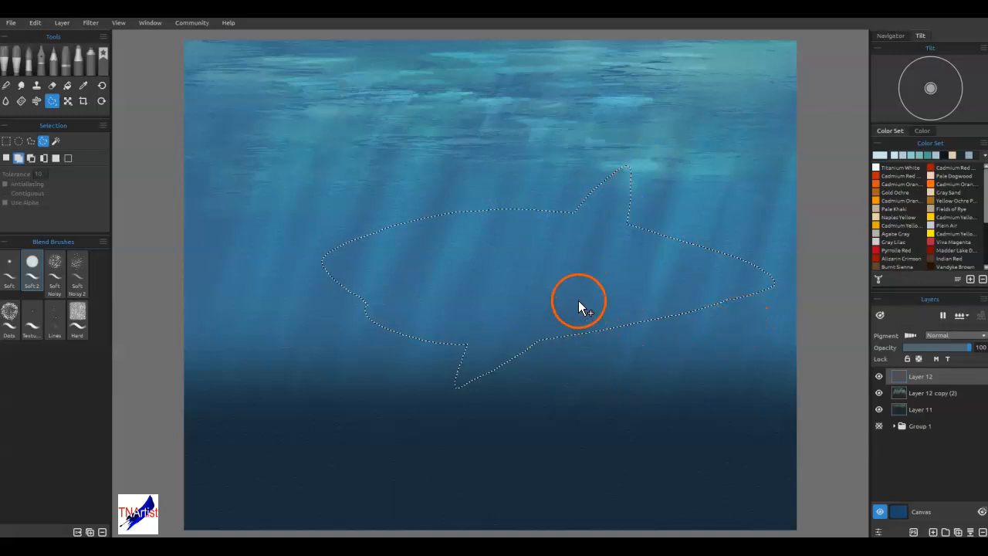
Step: Add the long rear-pointing pectoral fin, the tail fin and the small underside fins to the shark selection
drag(469, 361, 540, 337)
drag(664, 334, 594, 332)
mouse_move(680, 321)
mouse_down()
mouse_move(765, 269)
mouse_move(777, 240)
mouse_up()
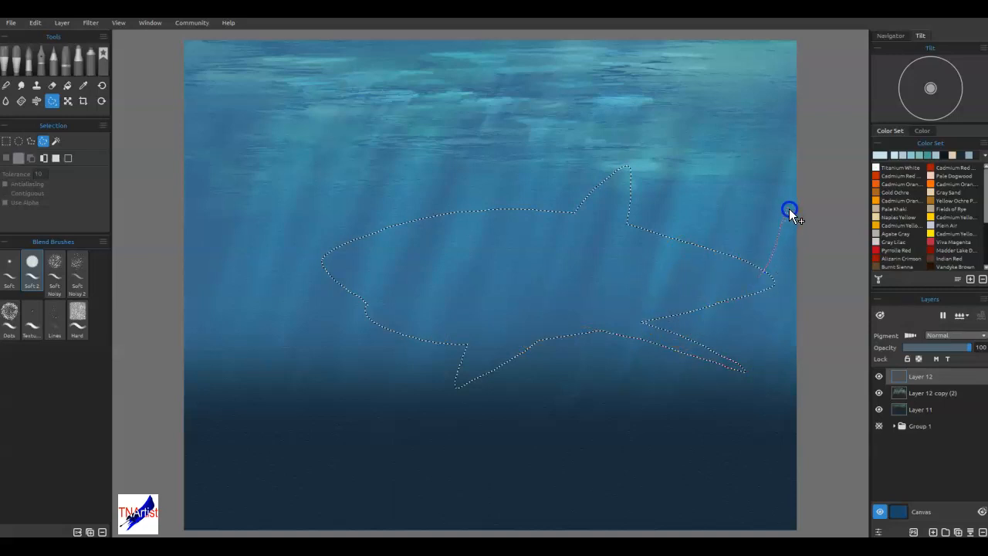
mouse_move(752, 290)
mouse_down()
mouse_move(734, 313)
mouse_move(672, 323)
mouse_move(686, 315)
mouse_up()
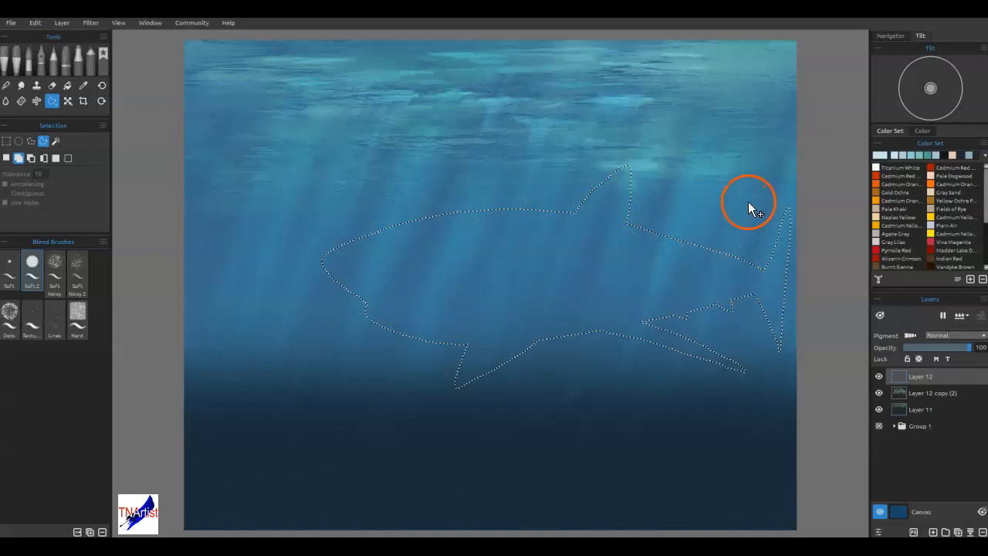
mouse_move(753, 276)
mouse_down()
mouse_move(786, 215)
mouse_move(769, 284)
mouse_up()
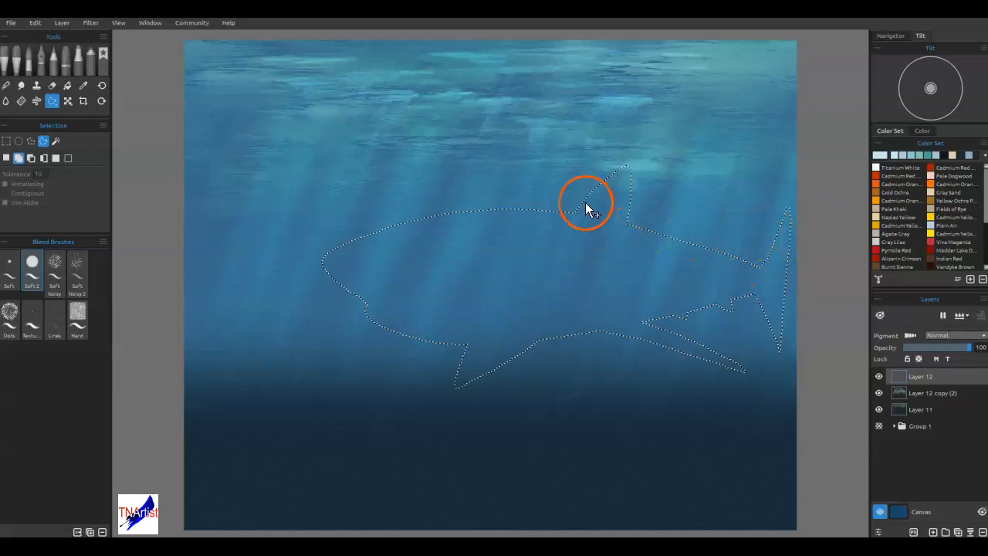
Step: Smooth the selection at the front base of the dorsal fin and along the upper head
mouse_move(571, 219)
mouse_down()
mouse_move(626, 165)
mouse_move(609, 226)
mouse_up()
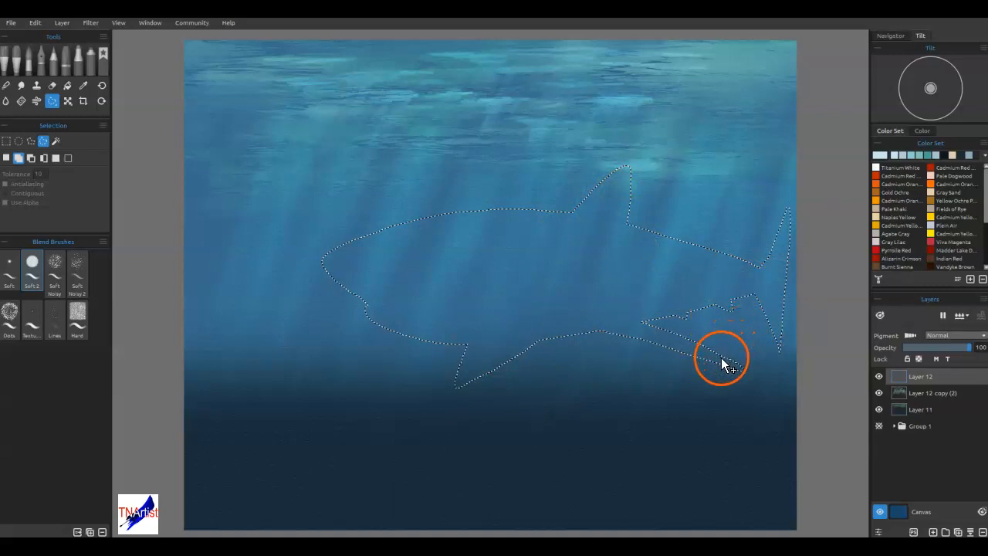
drag(327, 256, 323, 259)
drag(473, 214, 497, 219)
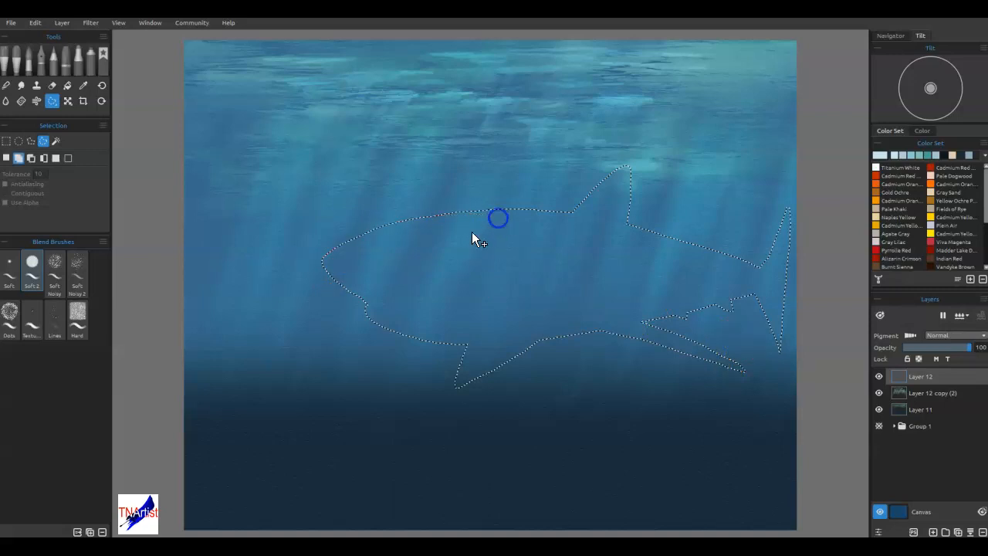
Step: Set the freehand selection to subtract and trim the shark's outline along the snout and back up to the dorsal fin
click(31, 157)
drag(320, 260, 384, 230)
mouse_move(465, 211)
mouse_down()
mouse_move(446, 190)
mouse_move(339, 247)
mouse_move(472, 212)
mouse_move(435, 197)
mouse_move(214, 292)
mouse_up()
drag(309, 263, 390, 228)
drag(567, 213, 540, 198)
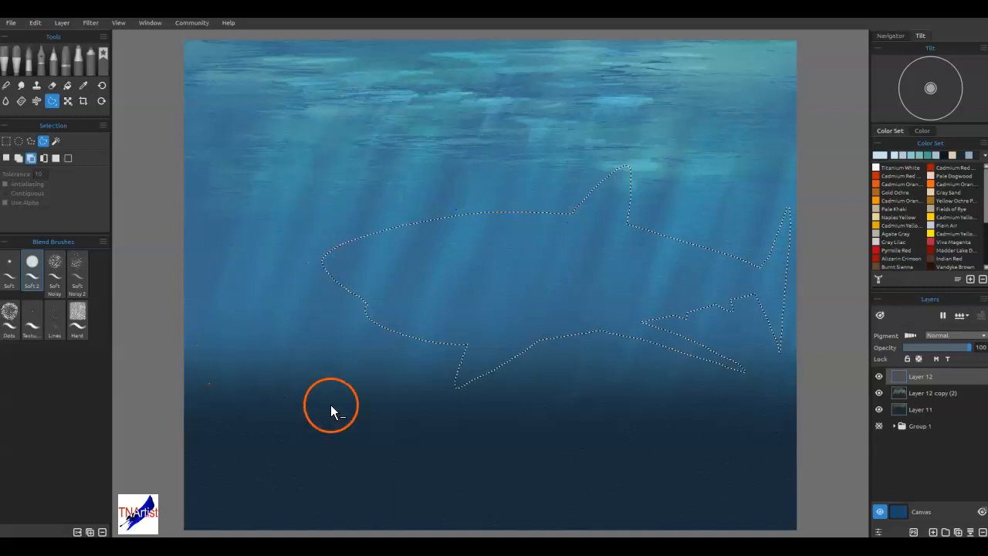
Step: Trim the rear edge of the near pectoral fin and the upper tail fin from the shark selection
click(454, 397)
mouse_move(552, 342)
mouse_down()
mouse_move(469, 450)
mouse_move(493, 416)
mouse_move(464, 395)
mouse_up()
drag(531, 347, 564, 353)
mouse_move(496, 366)
mouse_down()
mouse_move(520, 349)
mouse_move(579, 351)
mouse_up()
click(310, 282)
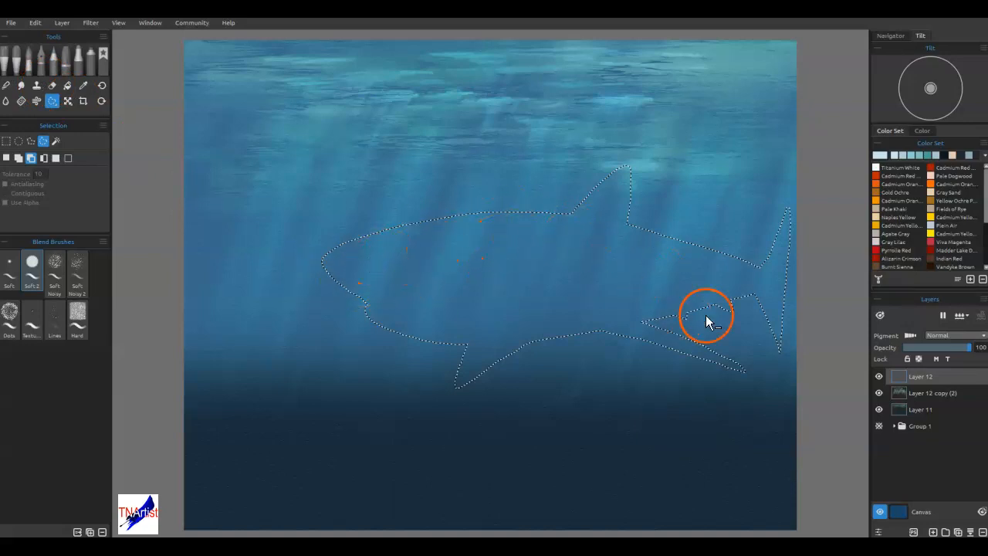
drag(760, 264, 770, 252)
drag(784, 214, 788, 207)
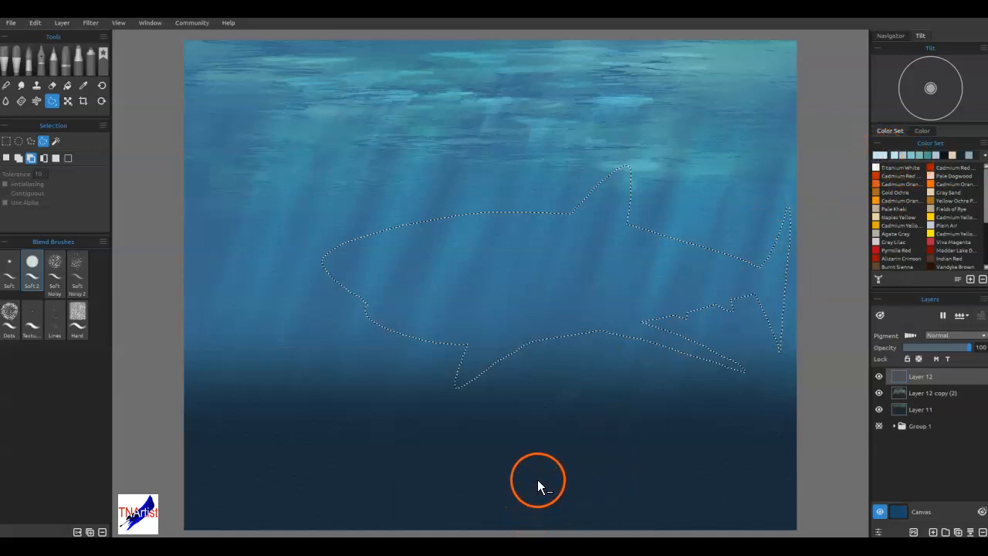
Step: Sample the dark blue of the deep water and darken it to the near-black #060b0f
key(i)
drag(579, 493, 792, 309)
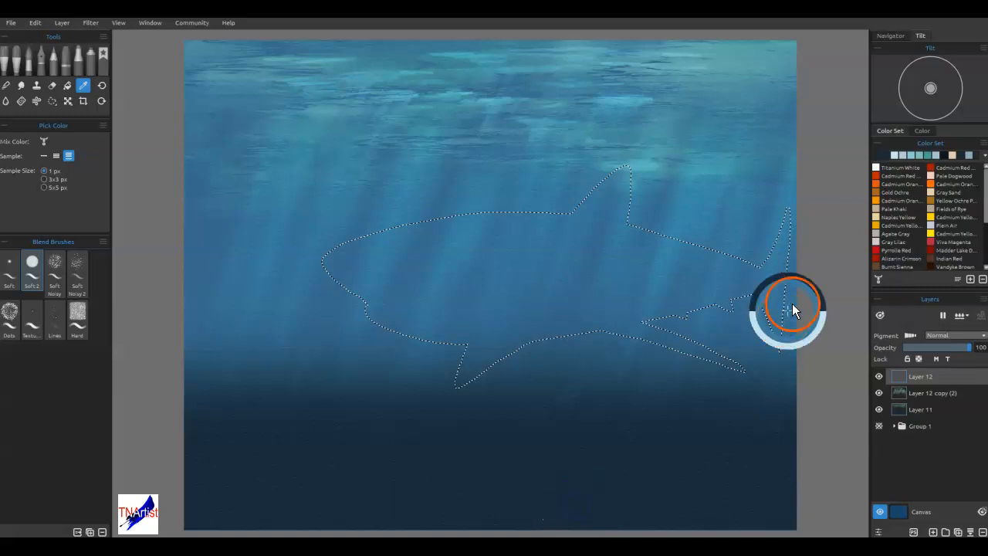
click(881, 156)
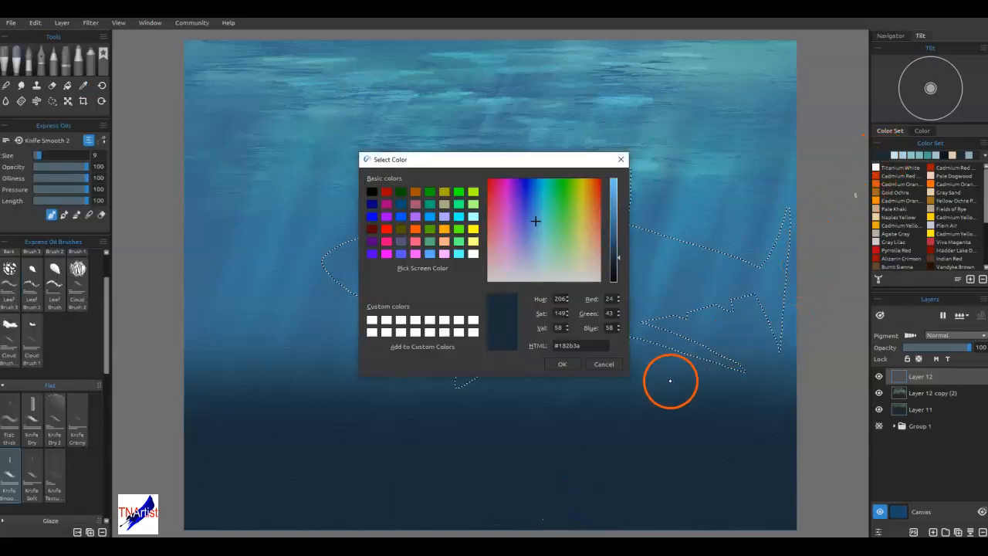
click(613, 275)
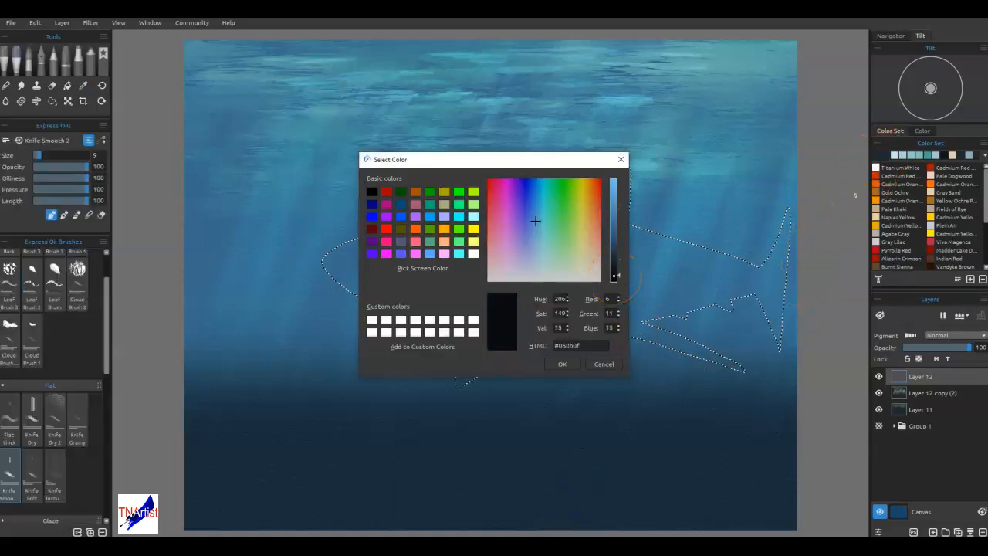
click(569, 363)
Step: Fill the shark selection with the near-black colour and deselect it
click(68, 85)
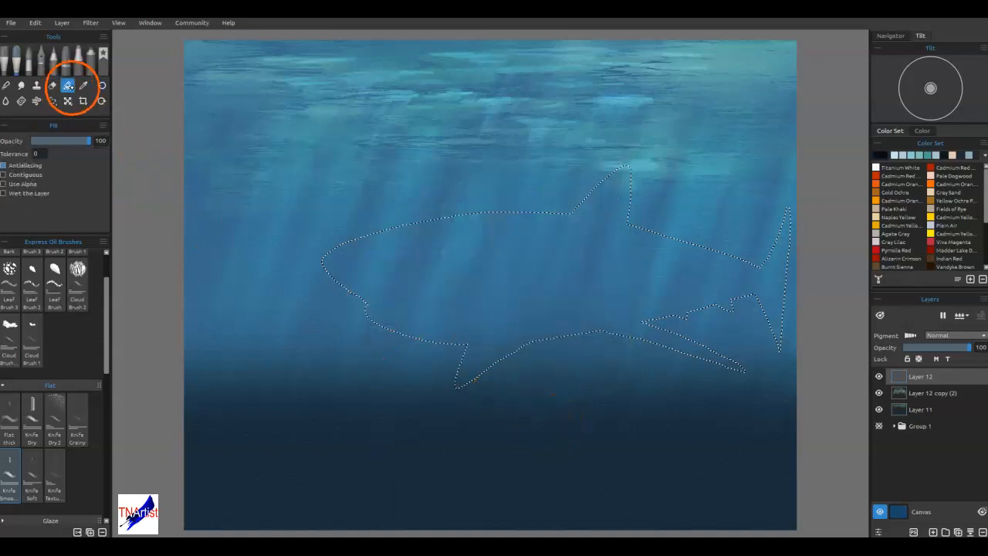
click(561, 296)
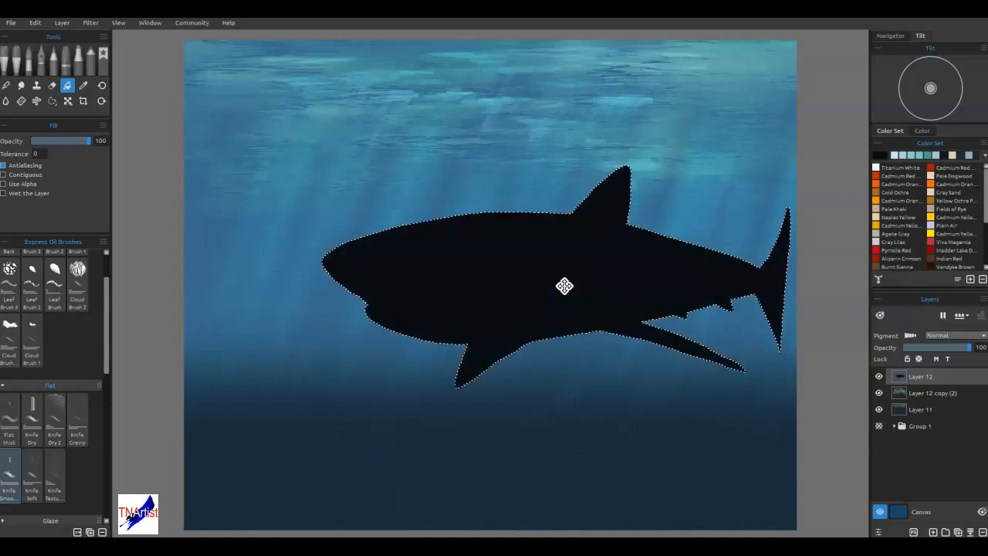
key(ctrl+d)
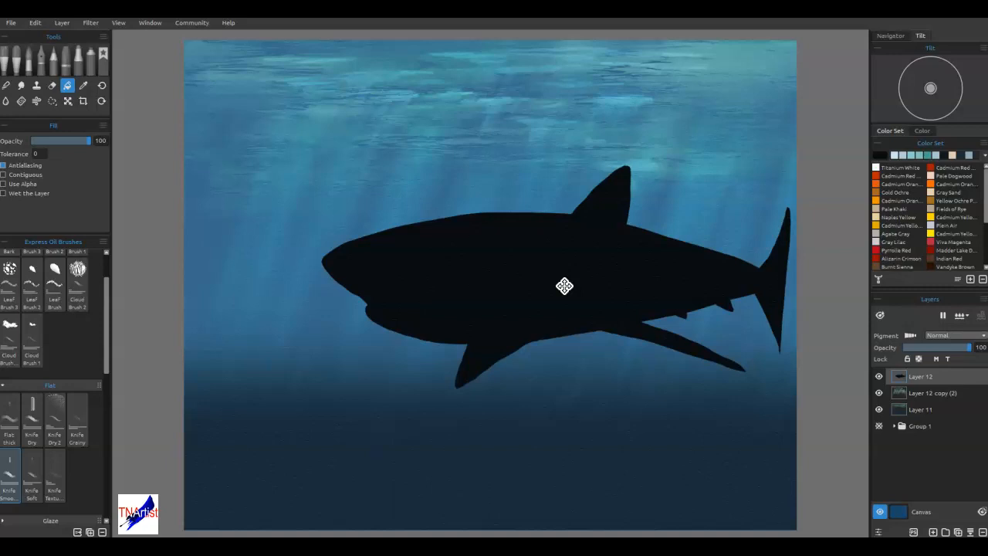
Step: Move the shark silhouette toward the left side of the canvas, to about X 1.273 in and Y 2.133 in
key(ctrl+t)
drag(606, 304, 544, 306)
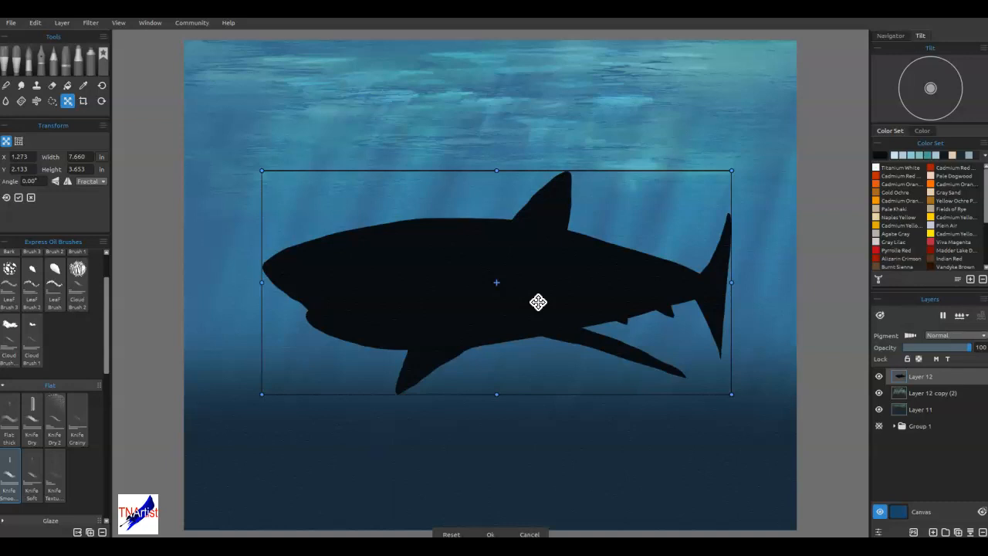
key(Return)
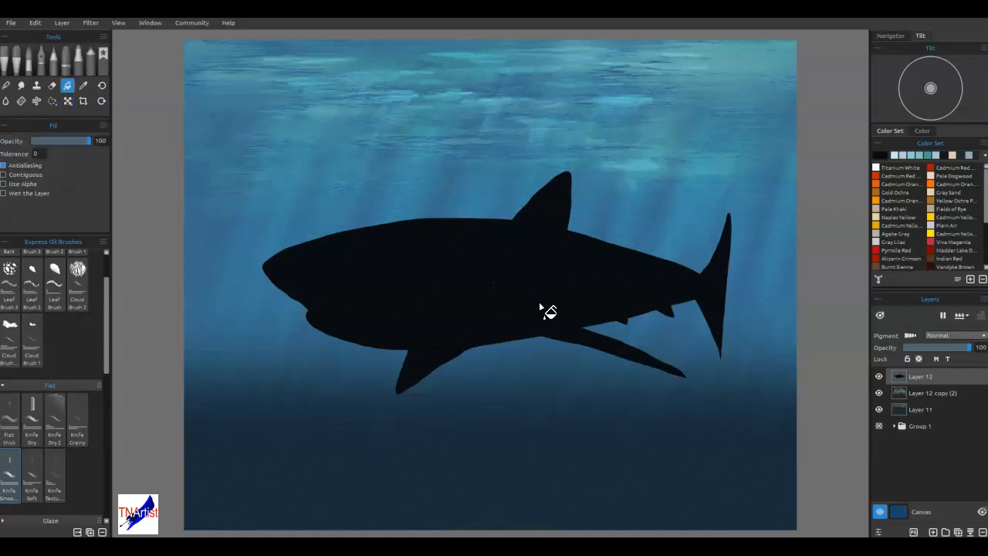
Step: Lock the transparency of the shark layer, Layer 12, and turn on color pigments for it
click(918, 359)
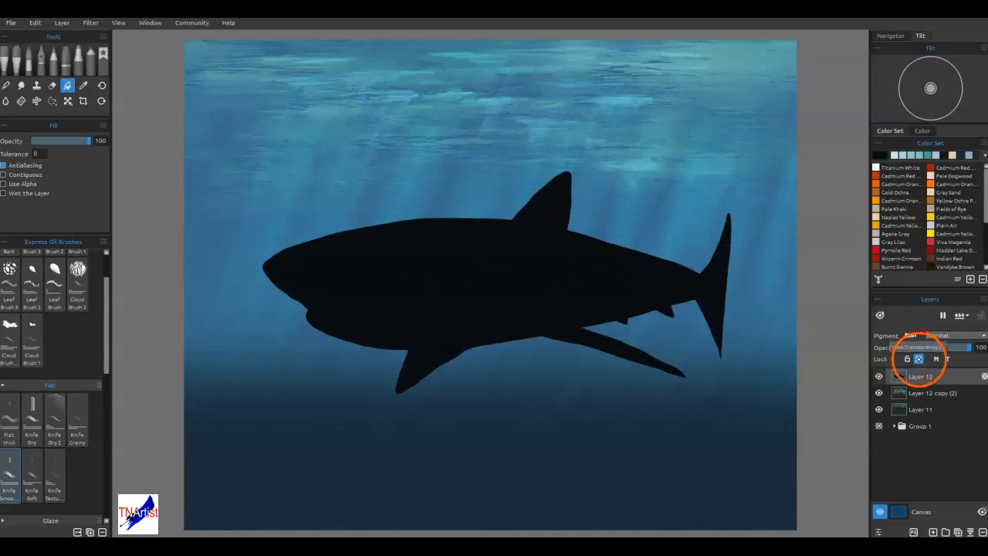
click(909, 335)
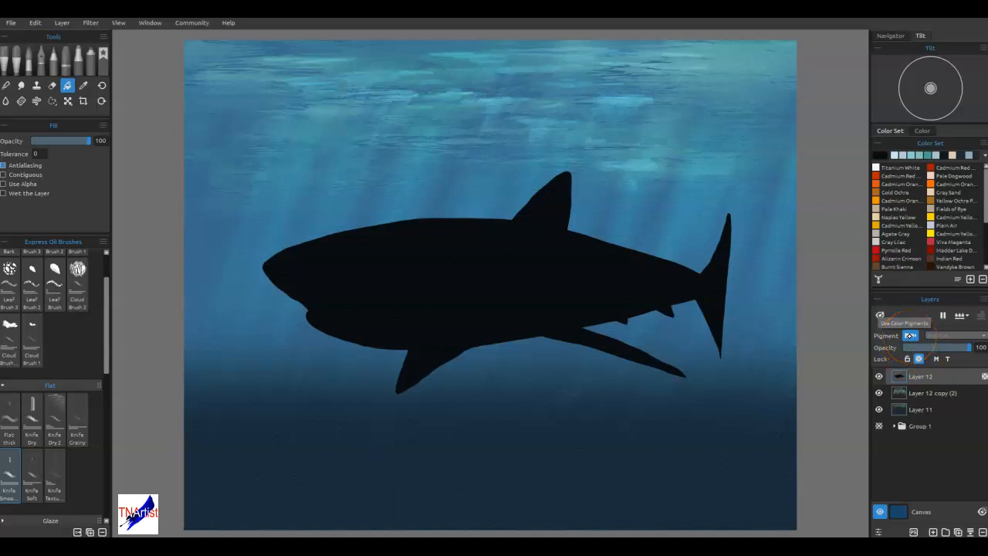
click(914, 334)
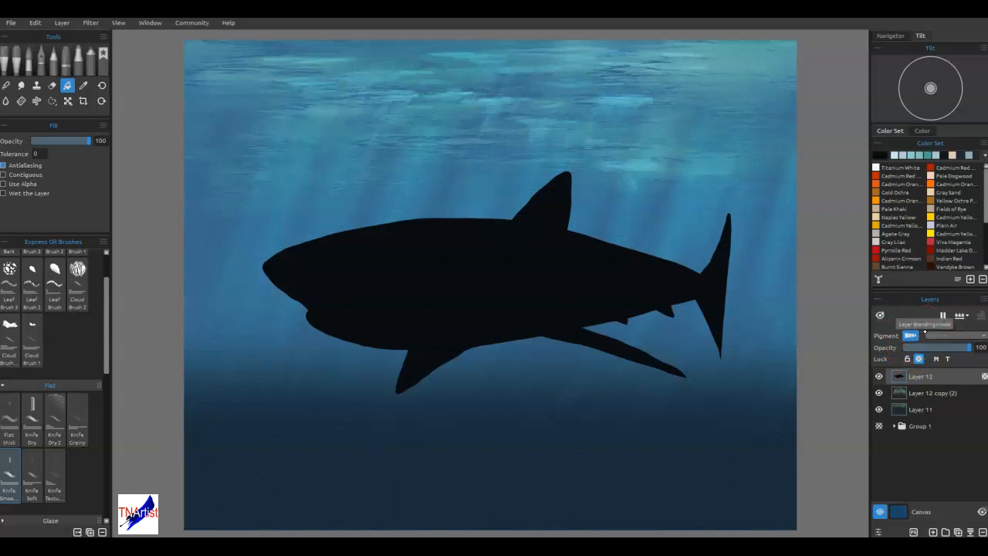
Step: Compare the new shark silhouette and background with the original painting in Group 1 by toggling layer visibility
click(865, 375)
click(879, 409)
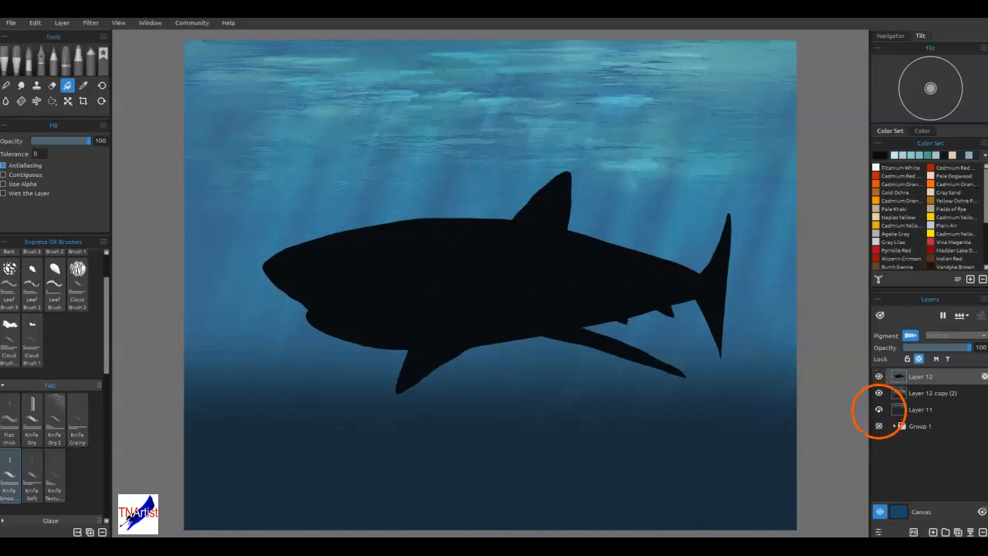
click(878, 392)
click(878, 376)
click(878, 426)
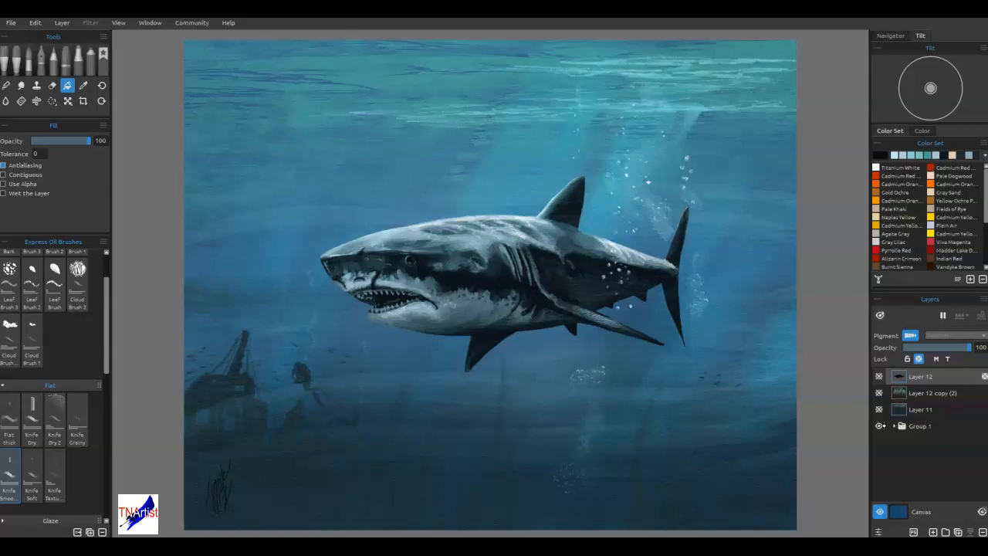
click(878, 393)
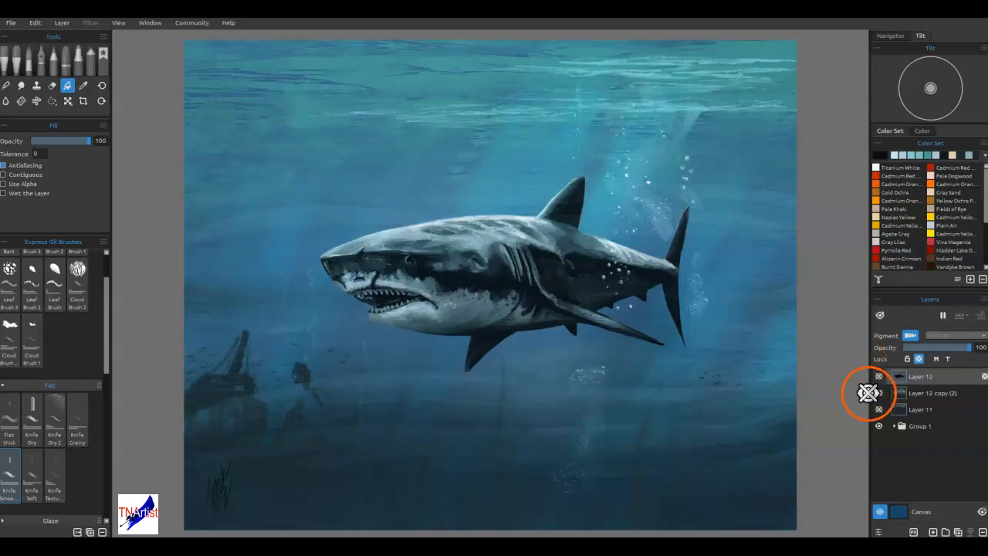
click(878, 376)
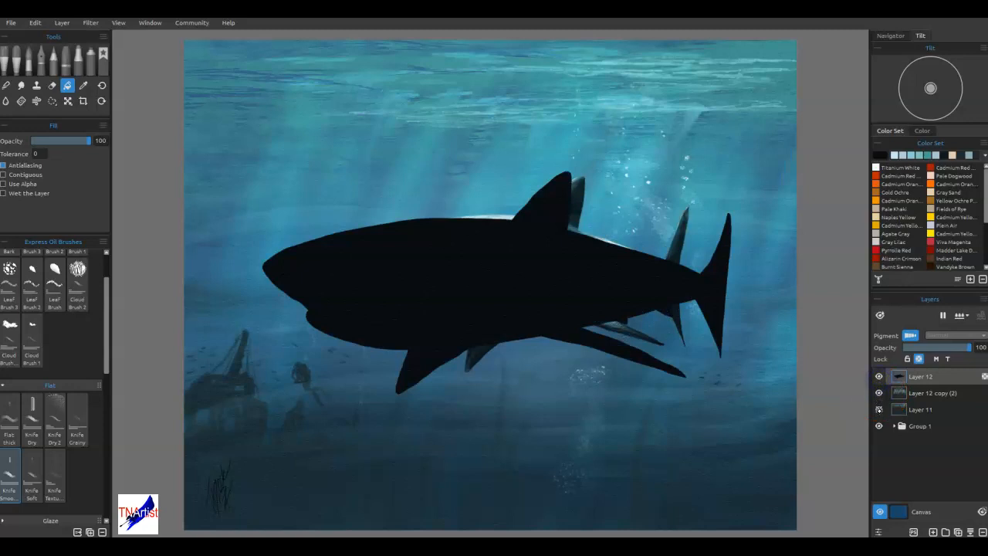
click(878, 409)
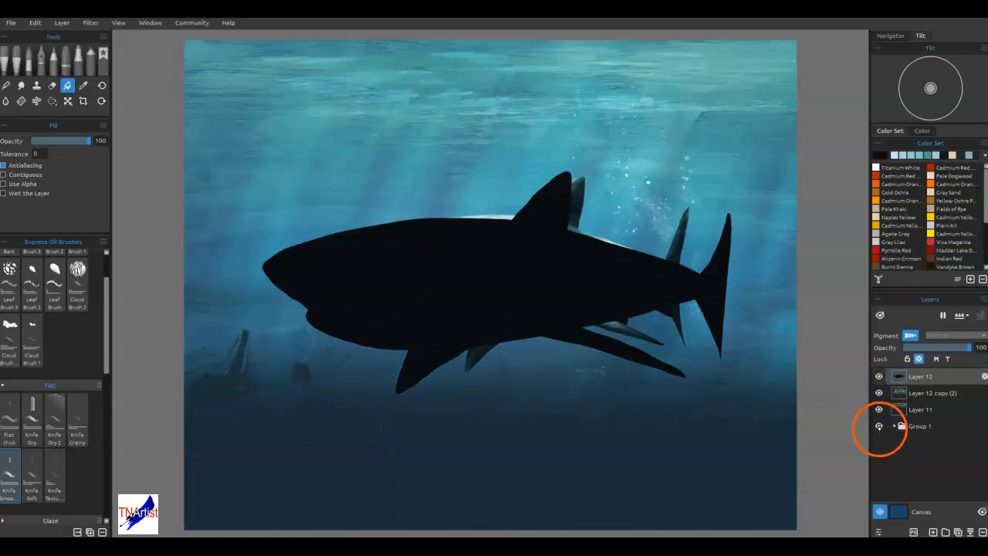
click(878, 426)
Step: Choose the Dry marker brush and set the painting colour to grey-blue #6f7b86
click(78, 58)
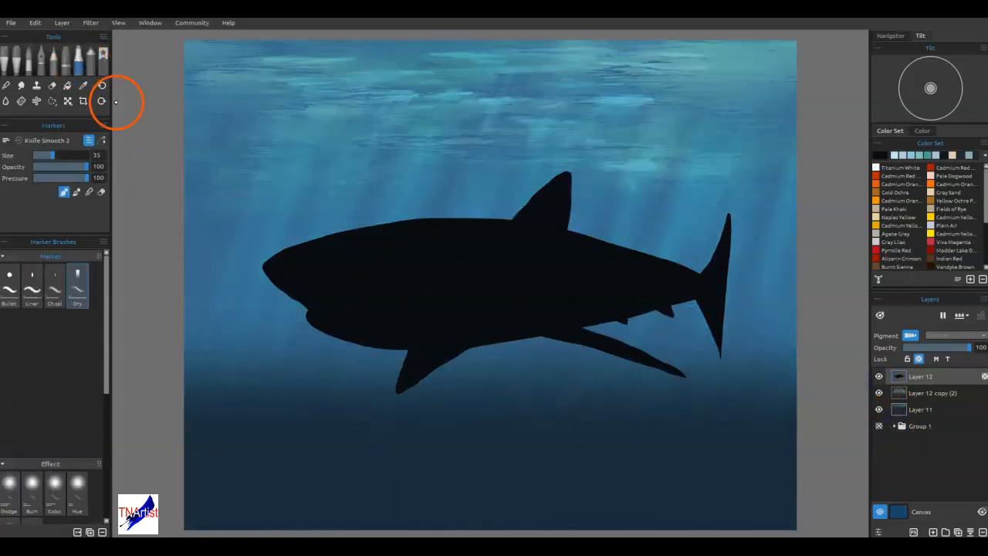
click(77, 288)
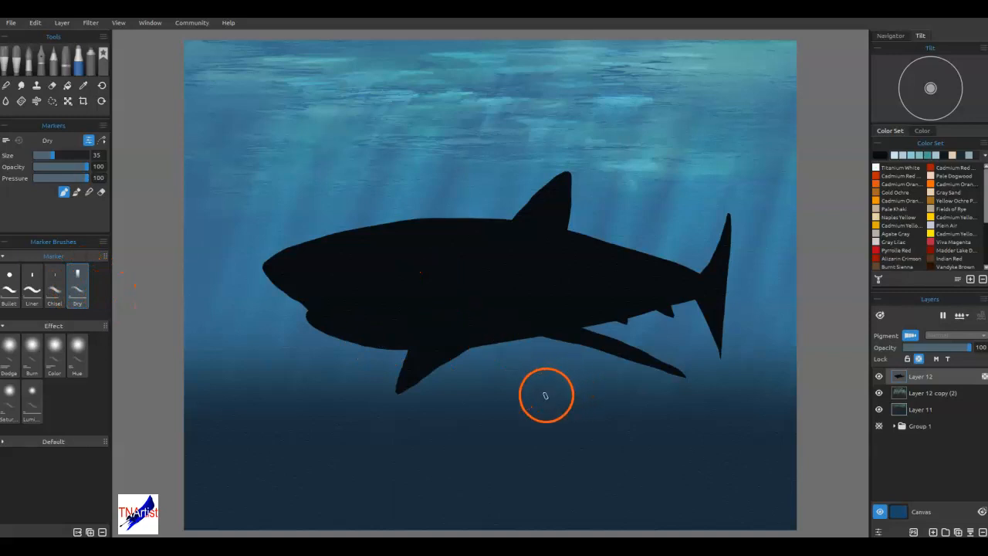
double_click(879, 154)
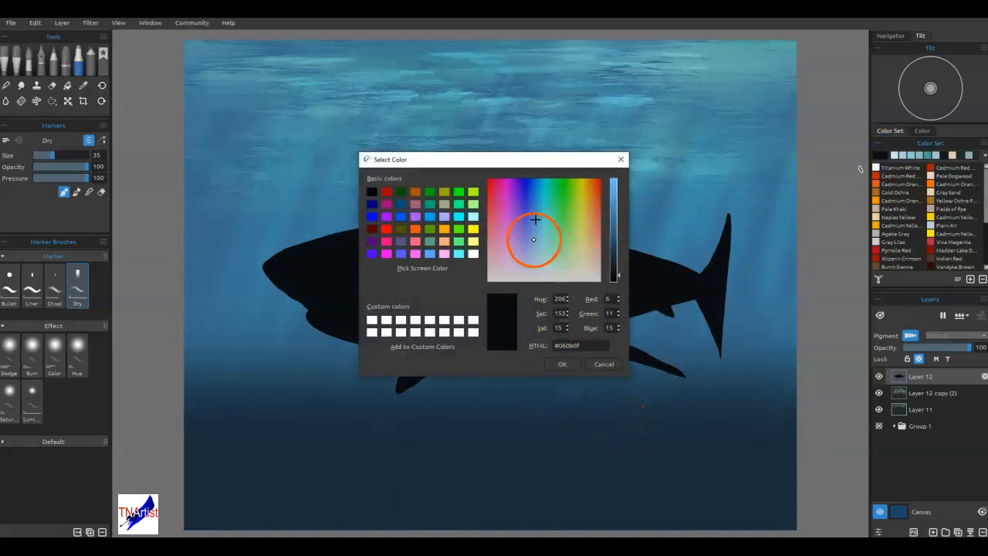
click(534, 250)
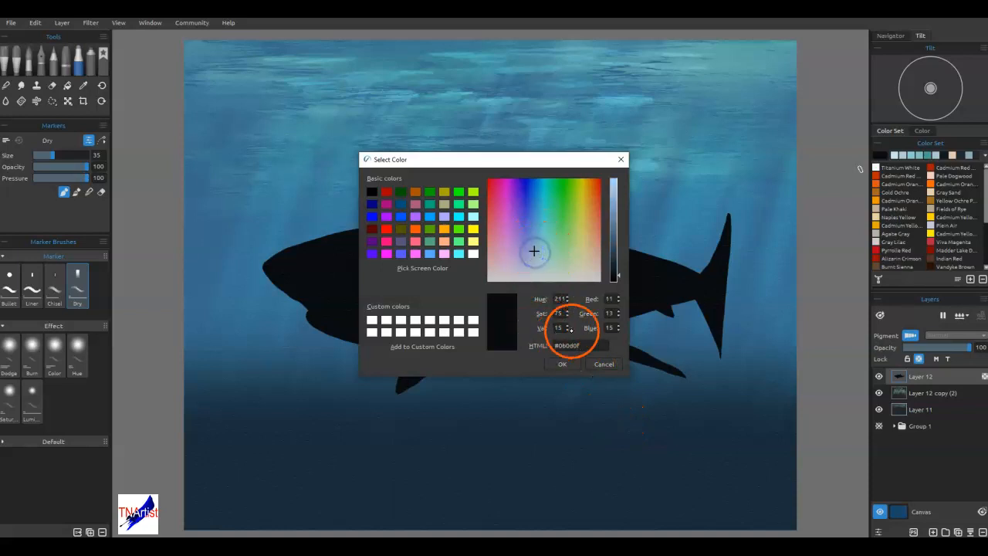
click(534, 264)
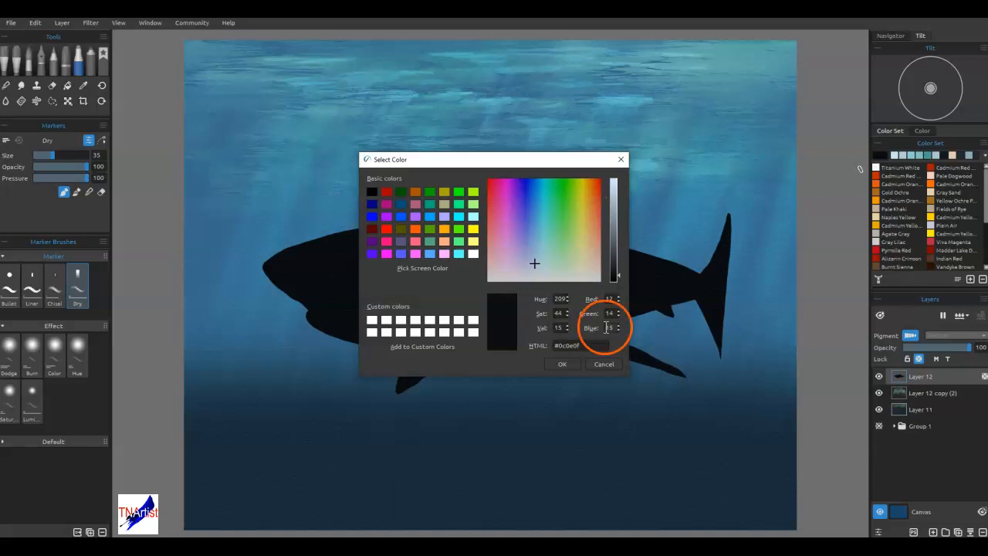
click(613, 228)
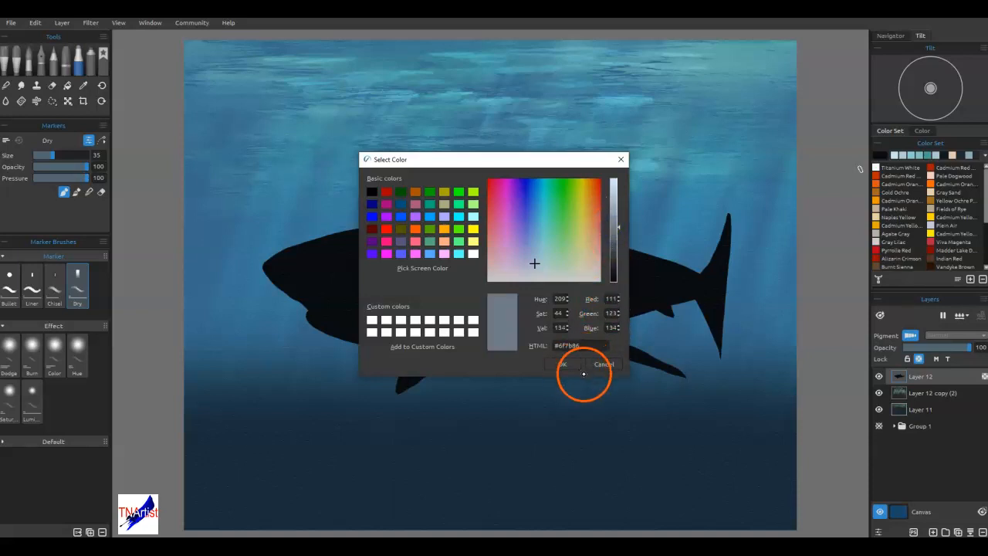
click(564, 364)
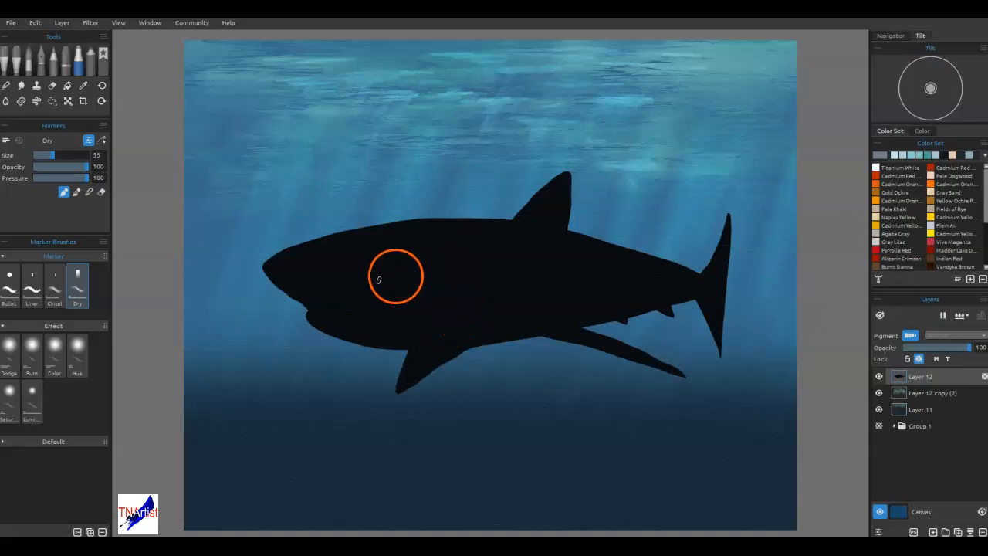
Step: Brush grey texture strokes along the shark's side line, gills, long rear-pointing fin, upper back, tail base and lower jaw
mouse_move(265, 268)
mouse_down()
mouse_move(415, 287)
mouse_move(496, 276)
mouse_move(502, 300)
mouse_move(506, 273)
mouse_move(509, 293)
mouse_move(490, 279)
mouse_move(485, 299)
mouse_move(474, 279)
mouse_move(469, 300)
mouse_move(461, 272)
mouse_move(466, 302)
mouse_move(477, 273)
mouse_move(484, 304)
mouse_move(494, 289)
mouse_move(495, 320)
mouse_move(481, 299)
mouse_move(487, 314)
mouse_move(527, 321)
mouse_move(529, 312)
mouse_move(551, 330)
mouse_move(530, 308)
mouse_move(560, 331)
mouse_move(537, 316)
mouse_move(666, 365)
mouse_up()
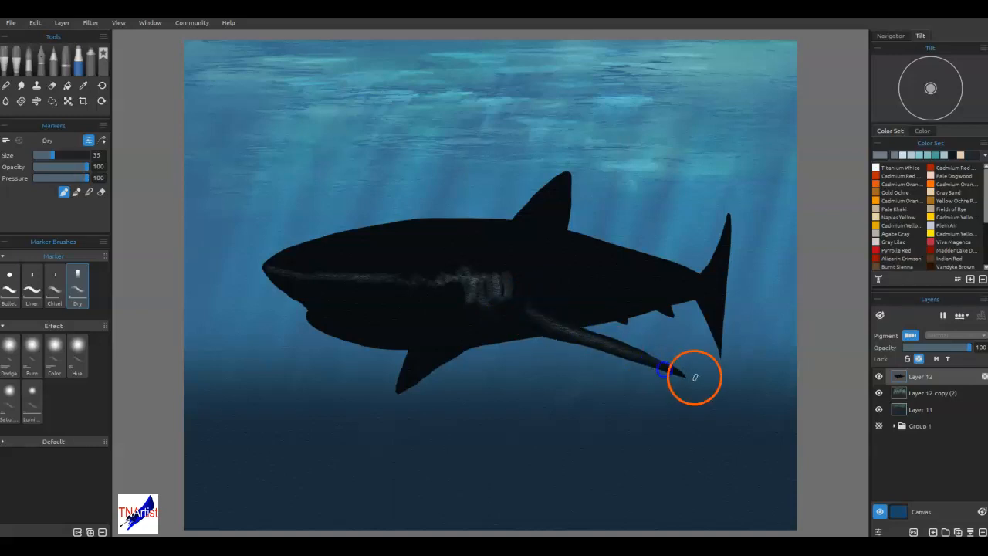
mouse_move(502, 222)
mouse_down()
mouse_move(520, 239)
mouse_move(508, 220)
mouse_move(517, 232)
mouse_move(450, 218)
mouse_move(492, 232)
mouse_move(423, 218)
mouse_move(456, 222)
mouse_move(400, 221)
mouse_move(457, 223)
mouse_move(363, 226)
mouse_move(456, 227)
mouse_move(433, 236)
mouse_up()
mouse_move(355, 250)
mouse_down()
mouse_move(384, 254)
mouse_move(361, 249)
mouse_up()
click(298, 263)
click(393, 269)
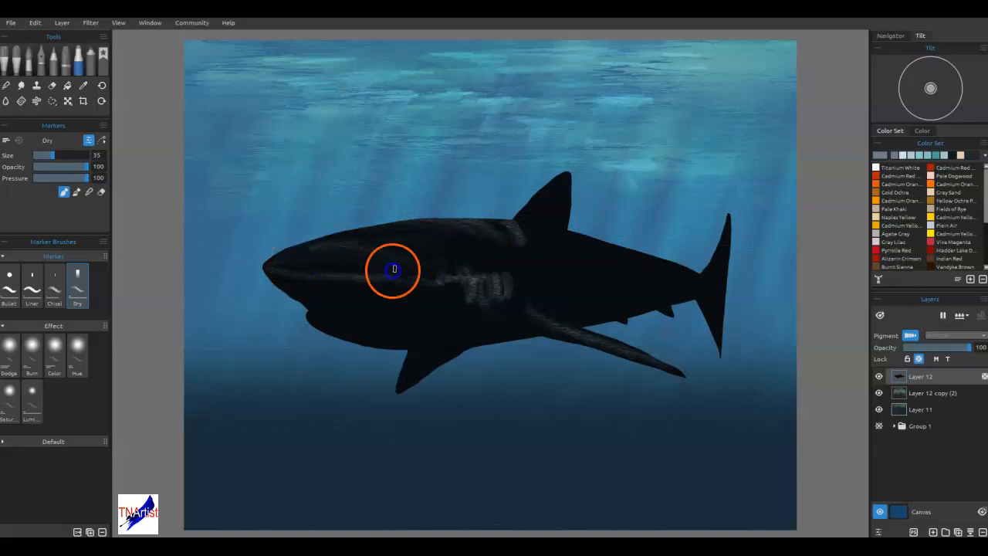
drag(512, 252, 531, 262)
mouse_move(583, 245)
mouse_down()
mouse_move(618, 265)
mouse_move(598, 239)
mouse_move(622, 257)
mouse_move(609, 246)
mouse_move(756, 298)
mouse_move(607, 275)
mouse_up()
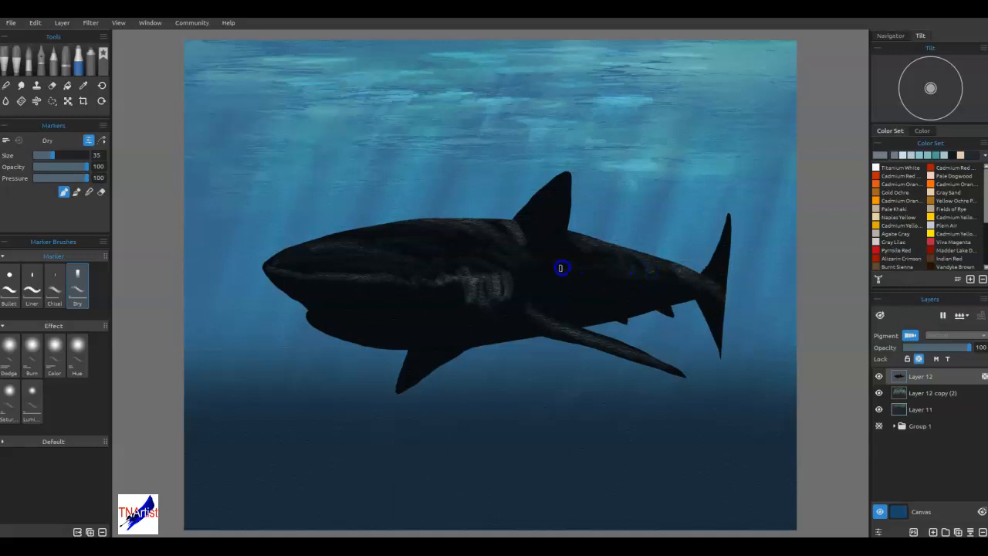
mouse_move(523, 249)
mouse_down()
mouse_move(507, 226)
mouse_move(450, 328)
mouse_move(485, 318)
mouse_move(385, 291)
mouse_move(398, 326)
mouse_move(377, 338)
mouse_move(321, 323)
mouse_up()
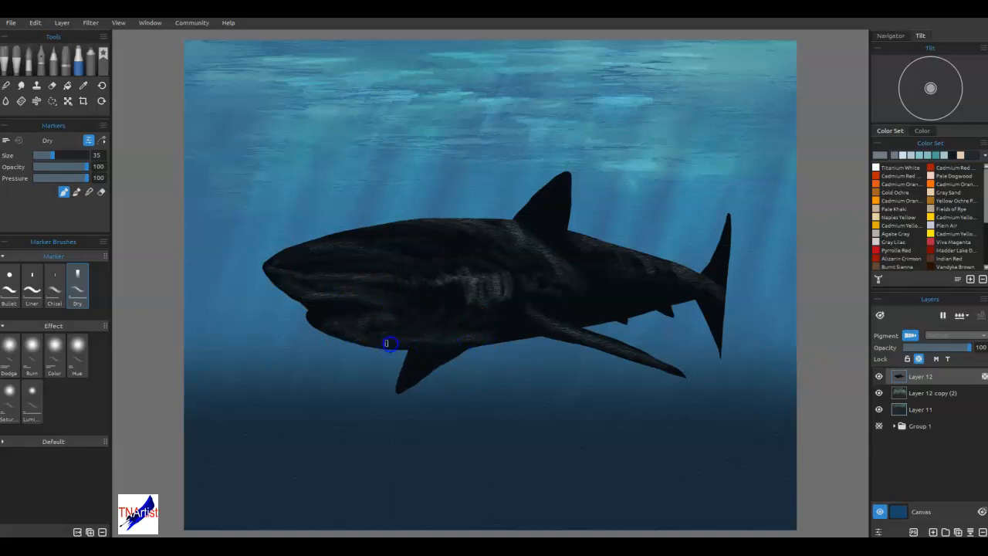
Step: Add grey strokes to the rear underside toward the tail and along the dorsal fin's front edge
mouse_move(541, 342)
mouse_down()
mouse_move(549, 327)
mouse_move(507, 372)
mouse_move(510, 321)
mouse_move(346, 382)
mouse_move(464, 300)
mouse_move(551, 309)
mouse_move(425, 288)
mouse_move(419, 311)
mouse_move(571, 288)
mouse_move(584, 252)
mouse_move(552, 302)
mouse_move(551, 280)
mouse_move(557, 307)
mouse_move(603, 321)
mouse_move(679, 300)
mouse_up()
drag(587, 319, 692, 297)
drag(584, 316, 696, 293)
drag(596, 305, 668, 291)
click(640, 327)
mouse_move(548, 255)
mouse_down()
mouse_move(496, 225)
mouse_move(527, 214)
mouse_move(496, 224)
mouse_move(561, 176)
mouse_up()
mouse_move(507, 218)
mouse_down()
mouse_move(560, 170)
mouse_move(531, 201)
mouse_move(591, 159)
mouse_up()
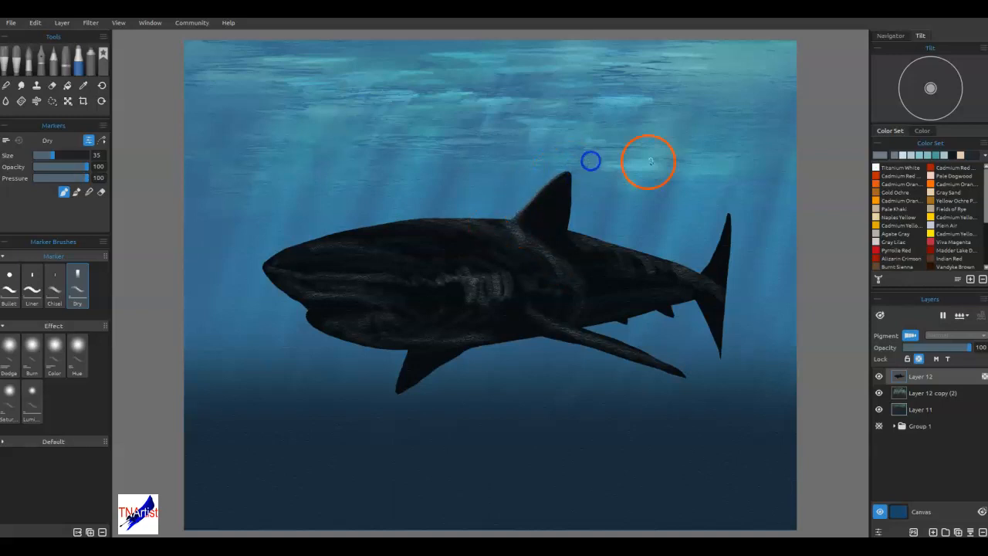
drag(509, 222, 561, 169)
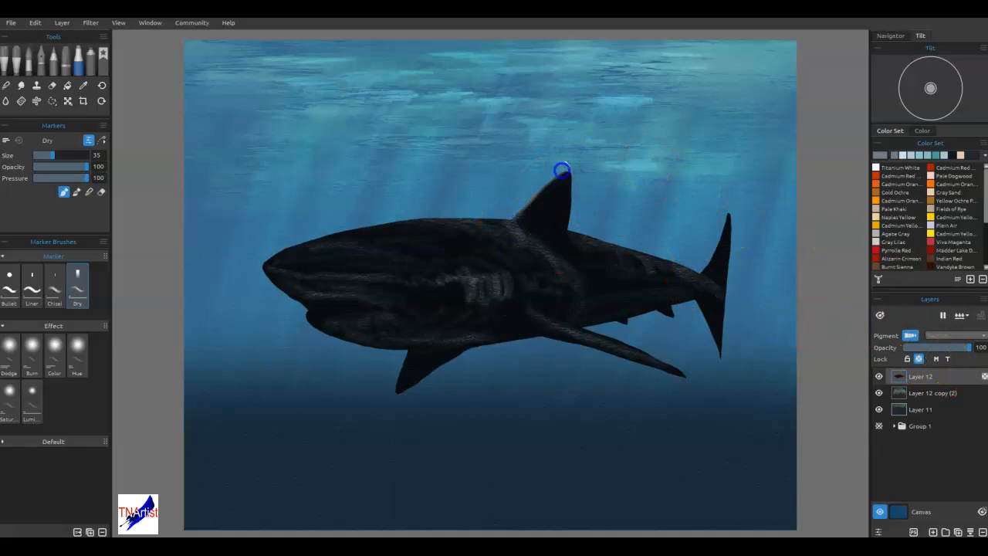
Step: Paint a thin grey rim highlight along the top edge of the back from the dorsal fin to the snout
drag(510, 209, 384, 219)
drag(472, 217, 338, 231)
drag(424, 215, 405, 217)
drag(477, 216, 304, 237)
mouse_move(448, 219)
mouse_down()
mouse_move(358, 223)
mouse_move(260, 260)
mouse_up()
mouse_move(370, 224)
mouse_down()
mouse_move(289, 247)
mouse_move(355, 229)
mouse_move(264, 261)
mouse_up()
Step: Build up grey strokes around the gills, mid-body and base of the tail
drag(436, 315, 490, 313)
mouse_move(499, 312)
mouse_down()
mouse_move(406, 276)
mouse_move(517, 305)
mouse_up()
drag(426, 275, 460, 274)
drag(523, 297, 487, 290)
drag(552, 312, 544, 315)
mouse_move(535, 267)
mouse_down()
mouse_move(514, 238)
mouse_move(532, 245)
mouse_move(519, 245)
mouse_move(544, 275)
mouse_move(589, 301)
mouse_up()
drag(679, 281, 687, 296)
drag(588, 310, 581, 302)
mouse_move(505, 299)
mouse_down()
mouse_move(502, 288)
mouse_move(465, 285)
mouse_up()
drag(375, 278, 382, 279)
drag(419, 294, 443, 275)
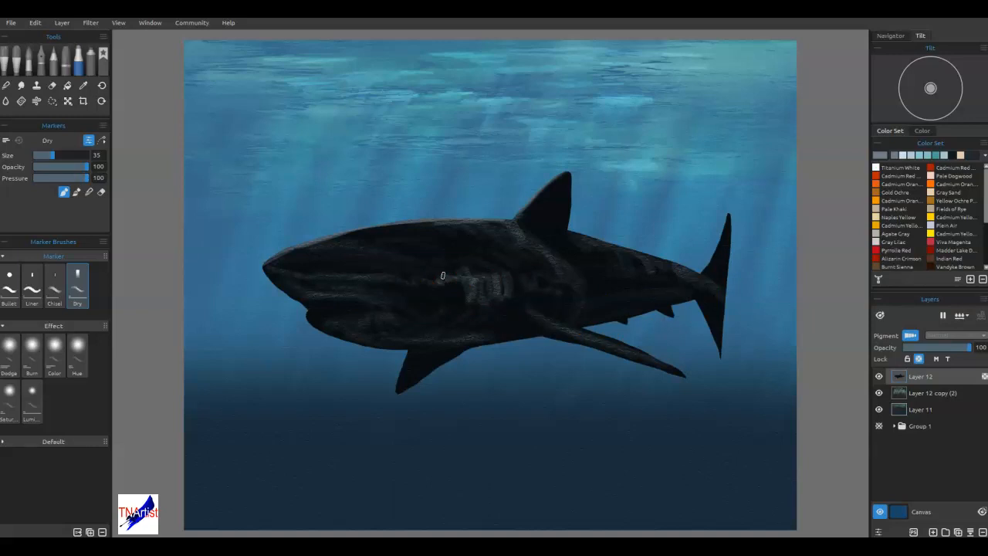
Step: Switch the Dry marker to blend mode and smooth the grey strokes along the back, below the dorsal fin and toward the tail
key(m)
mouse_move(462, 222)
mouse_down()
mouse_move(471, 223)
mouse_move(425, 224)
mouse_move(451, 221)
mouse_up()
mouse_move(366, 229)
mouse_down()
mouse_move(316, 240)
mouse_move(371, 239)
mouse_move(373, 248)
mouse_move(401, 234)
mouse_move(386, 231)
mouse_up()
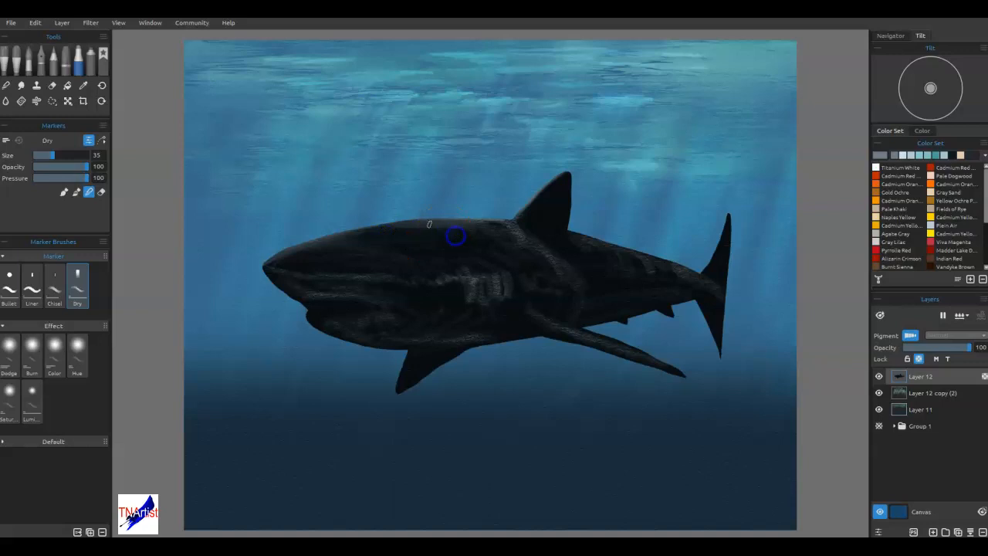
mouse_move(533, 224)
mouse_down()
mouse_move(506, 233)
mouse_move(539, 253)
mouse_move(505, 245)
mouse_move(525, 260)
mouse_up()
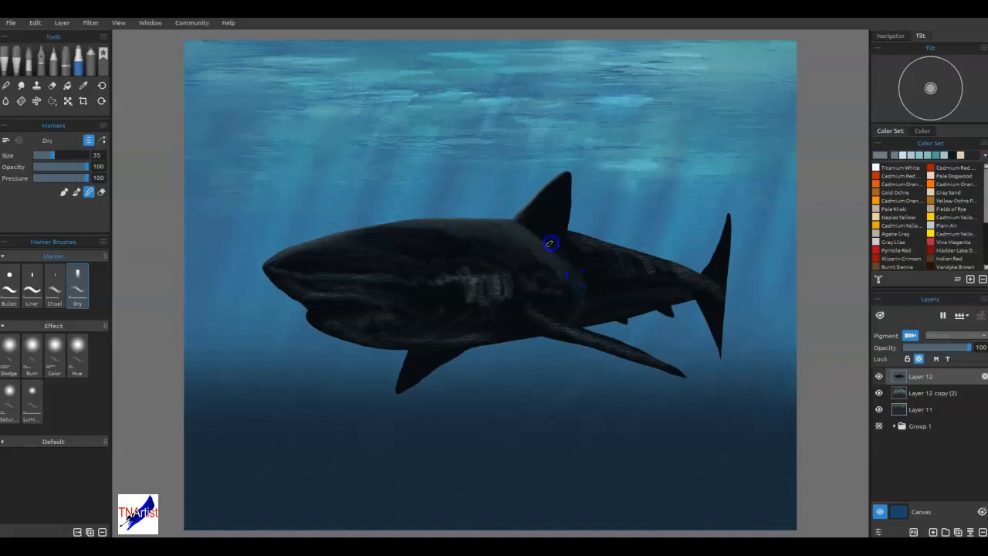
click(571, 231)
mouse_move(628, 247)
mouse_down()
mouse_move(652, 276)
mouse_move(625, 242)
mouse_move(675, 256)
mouse_move(698, 291)
mouse_move(659, 256)
mouse_move(635, 249)
mouse_move(652, 263)
mouse_move(653, 298)
mouse_move(656, 283)
mouse_move(632, 249)
mouse_move(656, 275)
mouse_move(658, 298)
mouse_move(691, 285)
mouse_up()
mouse_move(710, 283)
mouse_down()
mouse_move(675, 280)
mouse_move(607, 320)
mouse_move(570, 322)
mouse_up()
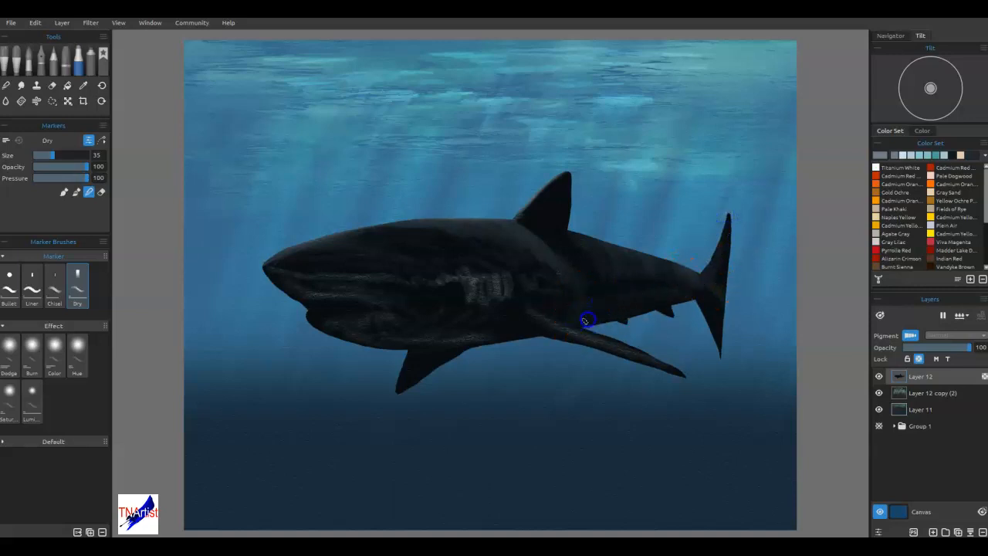
Step: Blend the strokes across the rear body, gill area, snout and mouth
click(670, 284)
click(576, 296)
drag(500, 281, 510, 296)
click(439, 283)
click(334, 264)
click(337, 250)
mouse_move(583, 306)
mouse_down()
mouse_move(520, 283)
mouse_move(553, 257)
mouse_move(490, 237)
mouse_move(494, 226)
mouse_move(533, 258)
mouse_move(260, 281)
mouse_move(616, 260)
mouse_move(665, 282)
mouse_move(563, 257)
mouse_move(557, 206)
mouse_move(480, 297)
mouse_move(419, 284)
mouse_move(513, 277)
mouse_move(480, 305)
mouse_move(516, 277)
mouse_move(411, 327)
mouse_move(363, 332)
mouse_move(364, 322)
mouse_move(354, 324)
mouse_move(374, 290)
mouse_move(359, 320)
mouse_move(385, 320)
mouse_up()
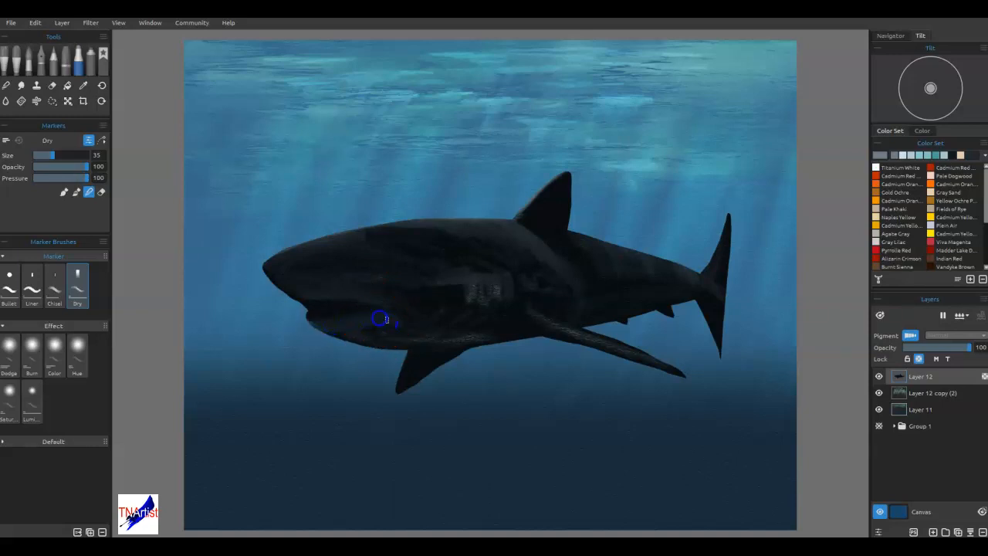
Step: Smooth the strokes on the lower jaw, belly and gills into soft shading
mouse_move(422, 321)
mouse_down()
mouse_move(364, 331)
mouse_move(386, 341)
mouse_move(444, 331)
mouse_move(420, 345)
mouse_up()
mouse_move(507, 336)
mouse_down()
mouse_move(475, 340)
mouse_move(513, 336)
mouse_up()
mouse_move(480, 289)
mouse_down()
mouse_move(494, 283)
mouse_move(520, 352)
mouse_move(564, 301)
mouse_move(471, 289)
mouse_move(496, 310)
mouse_up()
mouse_move(482, 311)
mouse_down()
mouse_move(468, 335)
mouse_move(495, 303)
mouse_up()
mouse_move(424, 296)
mouse_down()
mouse_move(427, 304)
mouse_move(451, 278)
mouse_move(463, 285)
mouse_up()
mouse_move(540, 301)
mouse_down()
mouse_move(561, 267)
mouse_move(514, 286)
mouse_up()
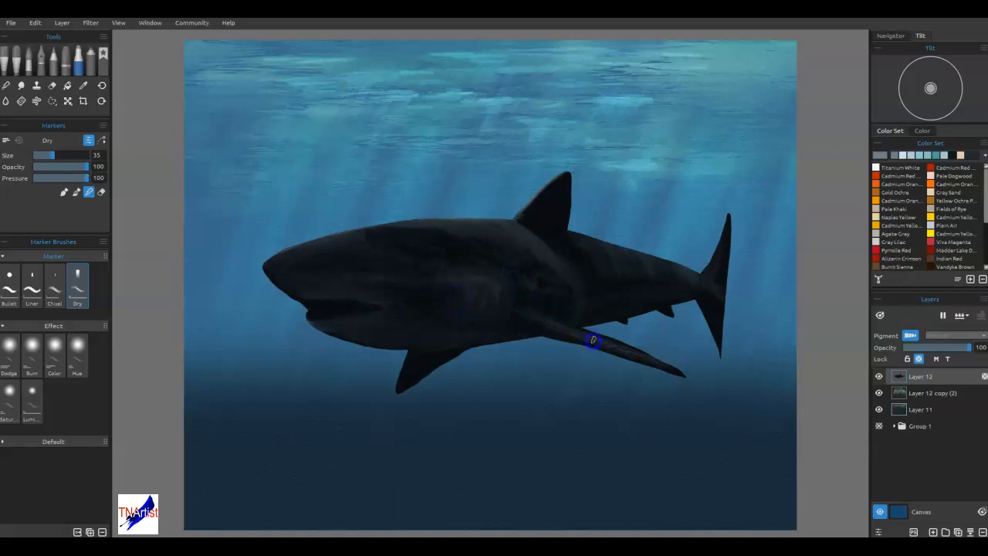
Step: Blend the strokes on the long rear-pointing fin, the side of the head and the area below the dorsal fin
drag(573, 328, 656, 368)
drag(530, 314, 566, 328)
mouse_move(355, 256)
mouse_down()
mouse_move(402, 232)
mouse_move(338, 246)
mouse_move(422, 228)
mouse_move(398, 271)
mouse_up()
mouse_move(336, 275)
mouse_down()
mouse_move(398, 273)
mouse_move(315, 264)
mouse_up()
mouse_move(384, 269)
mouse_down()
mouse_move(286, 265)
mouse_move(322, 271)
mouse_move(453, 252)
mouse_move(344, 263)
mouse_up()
mouse_move(425, 255)
mouse_down()
mouse_move(434, 254)
mouse_move(374, 269)
mouse_up()
mouse_move(507, 286)
mouse_down()
mouse_move(522, 264)
mouse_move(532, 300)
mouse_move(493, 291)
mouse_move(524, 293)
mouse_up()
mouse_move(524, 225)
mouse_down()
mouse_move(483, 224)
mouse_move(537, 242)
mouse_move(468, 223)
mouse_move(510, 227)
mouse_up()
drag(541, 246, 557, 259)
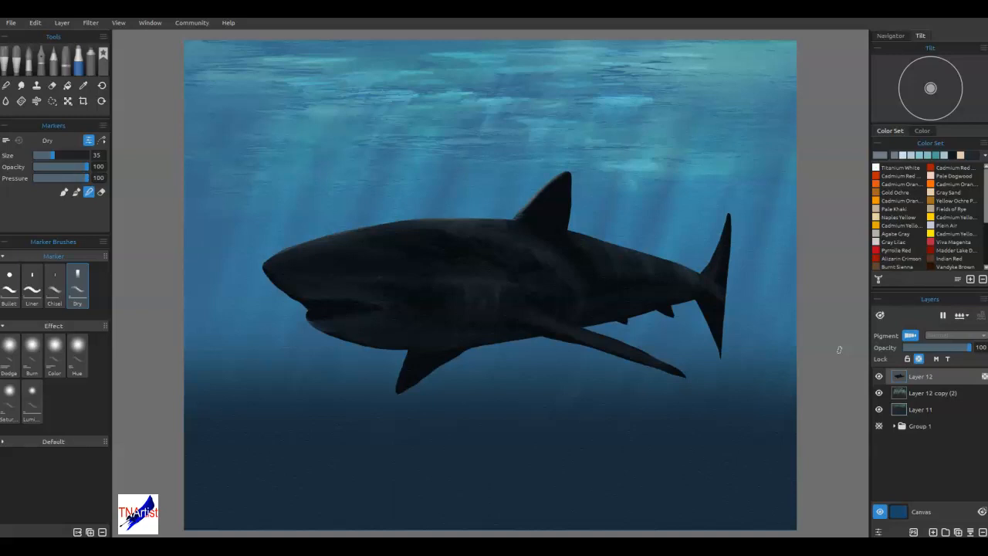
Step: Refine the blended shading on the gills, upper back, tail base, mouth, lower jaw and belly
click(475, 299)
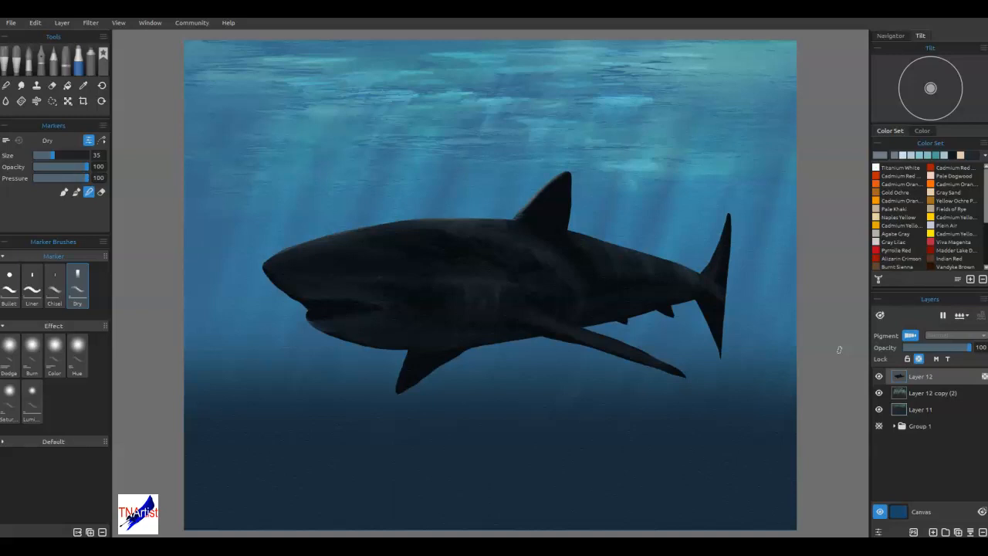
mouse_move(470, 244)
mouse_down()
mouse_move(422, 227)
mouse_move(375, 238)
mouse_up()
click(467, 260)
drag(589, 291, 570, 315)
drag(708, 280, 723, 287)
mouse_move(382, 301)
mouse_down()
mouse_move(335, 291)
mouse_move(317, 305)
mouse_move(357, 305)
mouse_move(298, 302)
mouse_move(338, 304)
mouse_move(365, 293)
mouse_move(298, 294)
mouse_up()
mouse_move(376, 303)
mouse_down()
mouse_move(374, 266)
mouse_move(354, 315)
mouse_move(370, 326)
mouse_move(363, 321)
mouse_move(386, 318)
mouse_up()
mouse_move(326, 323)
mouse_down()
mouse_move(361, 318)
mouse_move(339, 319)
mouse_move(365, 322)
mouse_move(359, 335)
mouse_up()
mouse_move(494, 327)
mouse_down()
mouse_move(547, 295)
mouse_move(479, 340)
mouse_move(579, 338)
mouse_move(519, 324)
mouse_up()
mouse_move(585, 338)
mouse_down()
mouse_move(535, 327)
mouse_move(575, 330)
mouse_move(554, 326)
mouse_move(529, 345)
mouse_move(495, 349)
mouse_move(456, 385)
mouse_move(445, 357)
mouse_up()
Step: Sample a light teal from the water surface and, with brush size 20, paint highlights on the back ahead of the dorsal fin
click(984, 156)
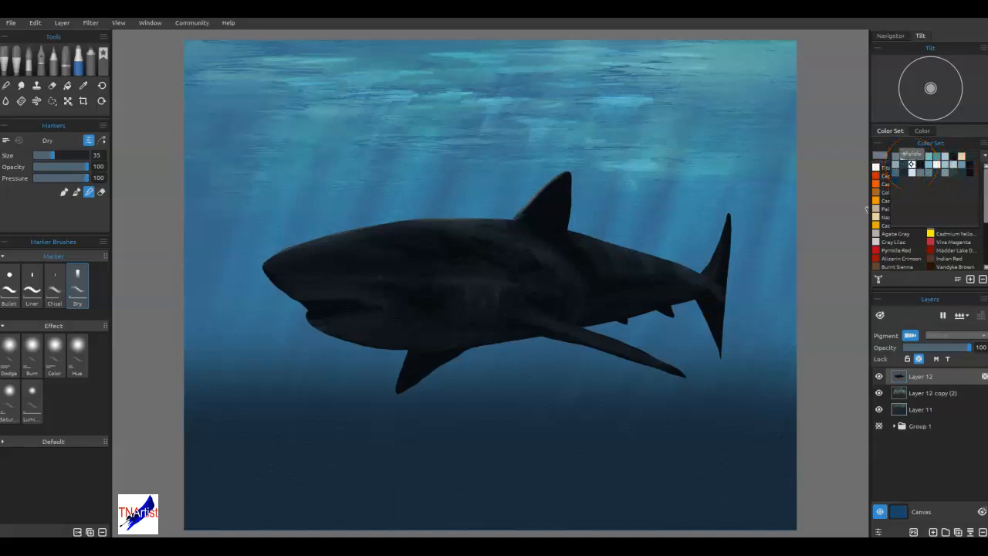
click(605, 242)
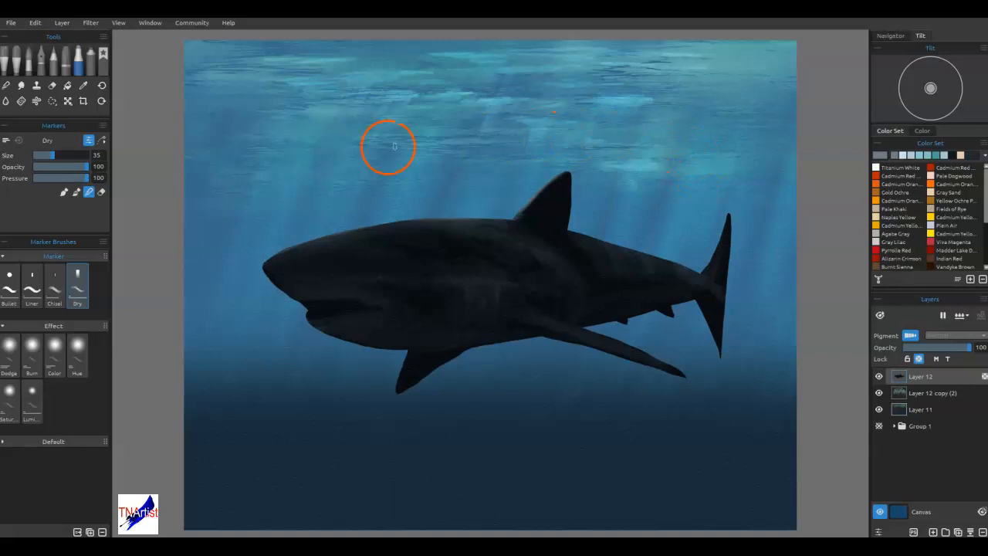
key(alt)
alt+click(664, 55)
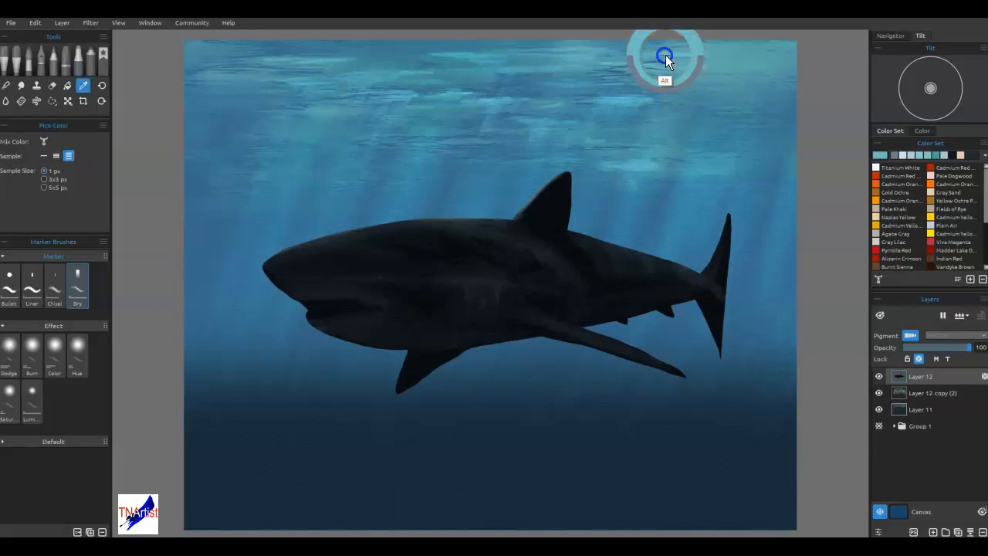
drag(459, 235, 456, 226)
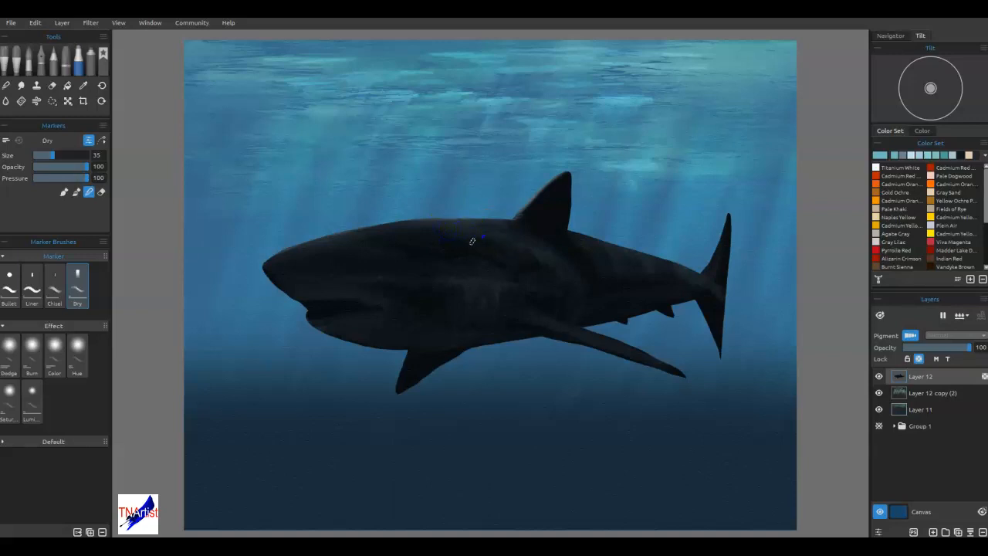
mouse_move(458, 223)
mouse_down()
mouse_move(493, 229)
mouse_move(439, 225)
mouse_move(569, 239)
mouse_up()
key([)
key([)
key([)
drag(464, 238, 402, 223)
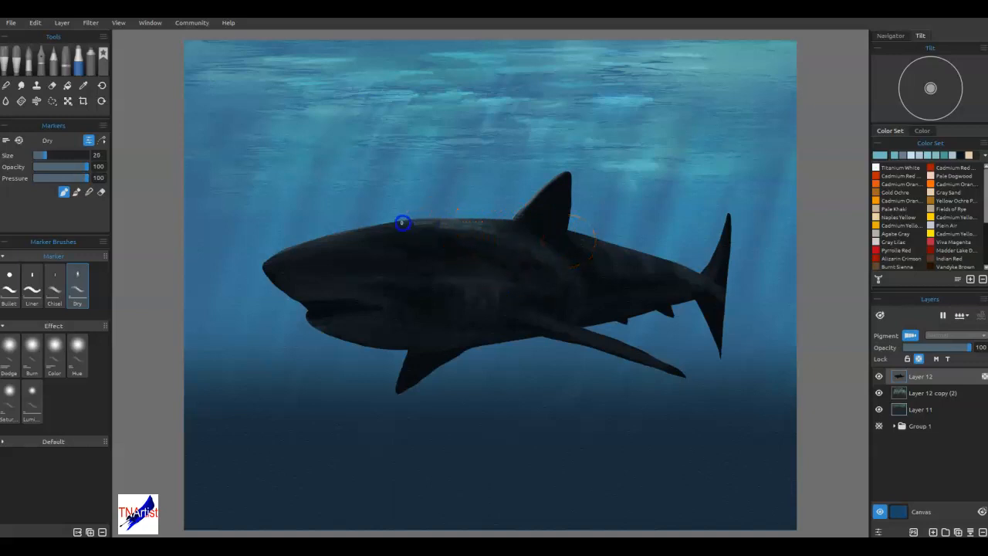
mouse_move(452, 246)
mouse_down()
mouse_move(392, 227)
mouse_move(416, 223)
mouse_up()
Step: Shift the painting colour to a paler, greyer teal, add a highlight streak on the upper back and switch to blend mode
click(880, 155)
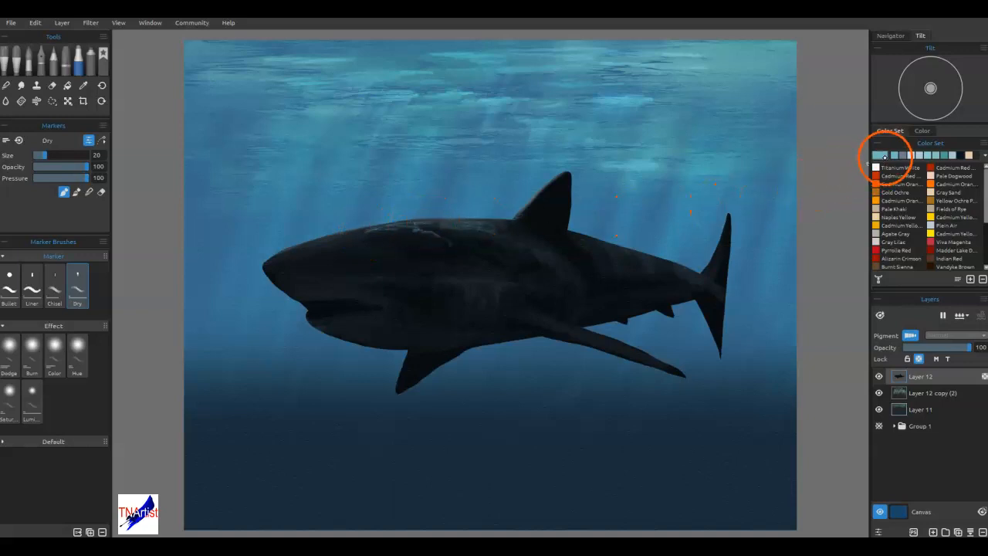
click(879, 155)
click(542, 262)
click(613, 214)
click(562, 360)
mouse_move(442, 245)
mouse_down()
mouse_move(396, 226)
mouse_move(435, 237)
mouse_move(469, 230)
mouse_move(404, 223)
mouse_move(468, 245)
mouse_move(476, 230)
mouse_move(360, 230)
mouse_move(429, 238)
mouse_up()
key(s)
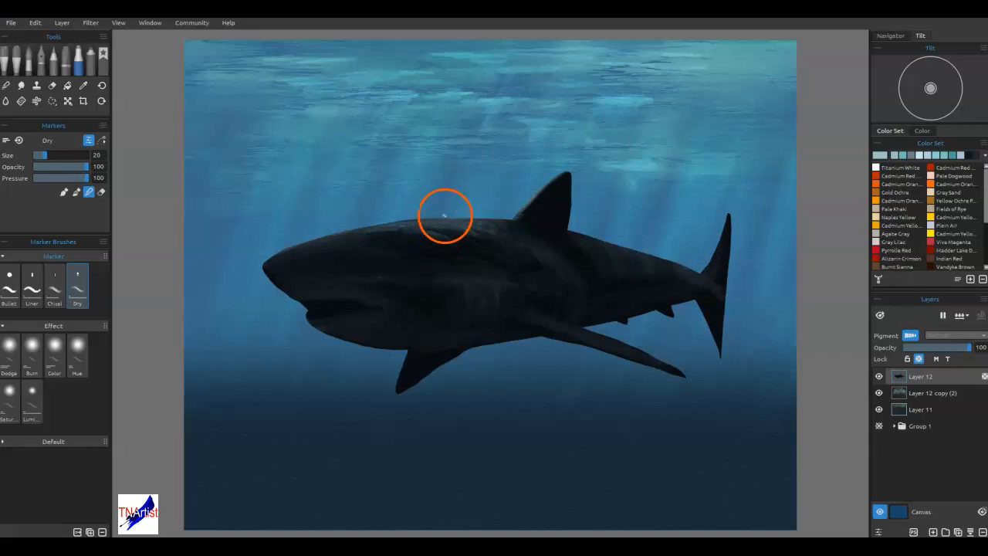
Step: Sample the dark blue-grey from the back and paint along the upper back and the dorsal fin's front edge
alt+click(415, 224)
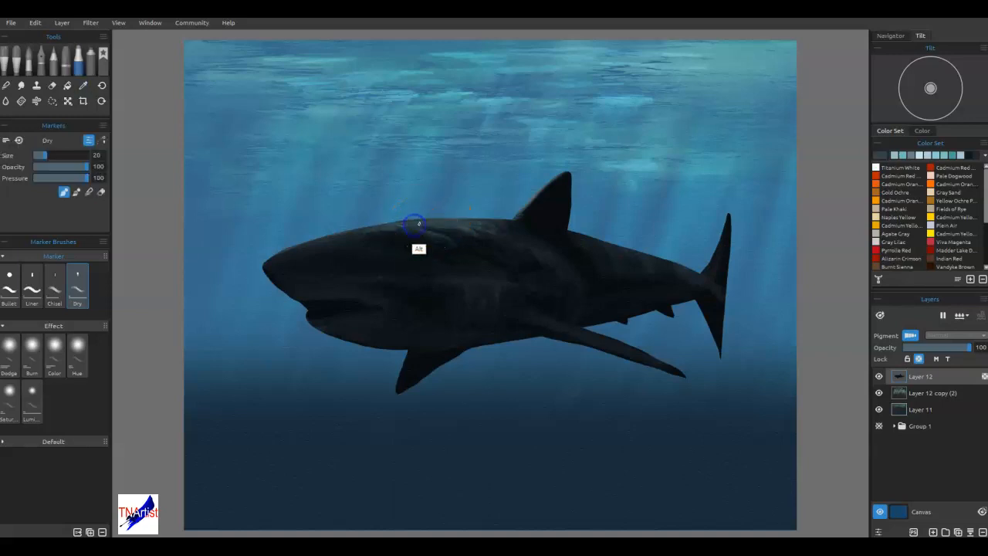
alt+click(414, 223)
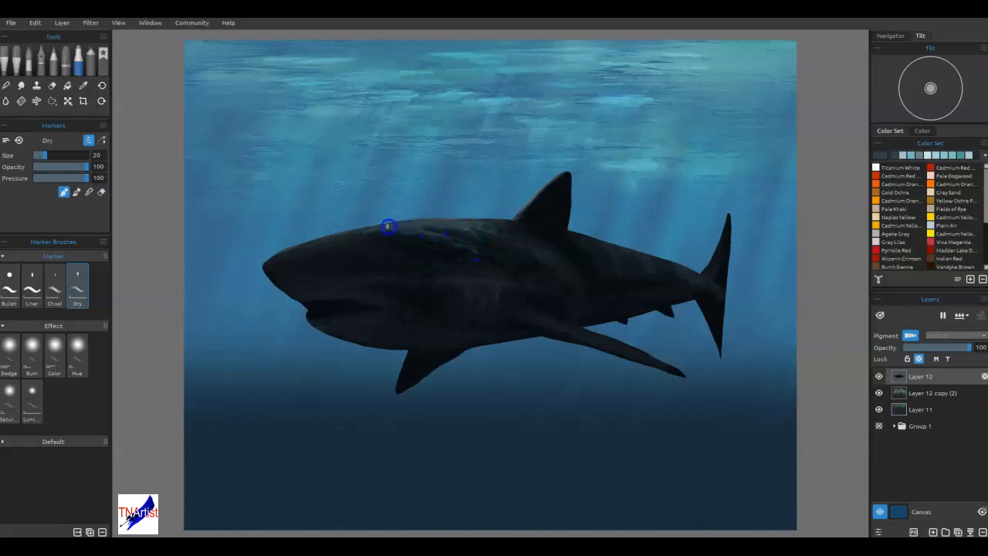
mouse_move(433, 223)
mouse_down()
mouse_move(452, 246)
mouse_move(427, 244)
mouse_move(448, 246)
mouse_move(458, 270)
mouse_move(492, 201)
mouse_move(444, 122)
mouse_move(445, 208)
mouse_move(462, 147)
mouse_move(510, 238)
mouse_move(545, 266)
mouse_move(523, 316)
mouse_move(545, 315)
mouse_move(634, 223)
mouse_move(472, 145)
mouse_move(507, 243)
mouse_move(453, 330)
mouse_move(481, 276)
mouse_move(483, 214)
mouse_move(506, 116)
mouse_move(560, 248)
mouse_move(562, 208)
mouse_move(583, 262)
mouse_move(580, 223)
mouse_move(577, 254)
mouse_move(642, 252)
mouse_move(605, 234)
mouse_move(515, 251)
mouse_move(386, 227)
mouse_up()
click(940, 157)
mouse_move(548, 180)
mouse_down()
mouse_move(408, 198)
mouse_move(347, 230)
mouse_move(365, 229)
mouse_up()
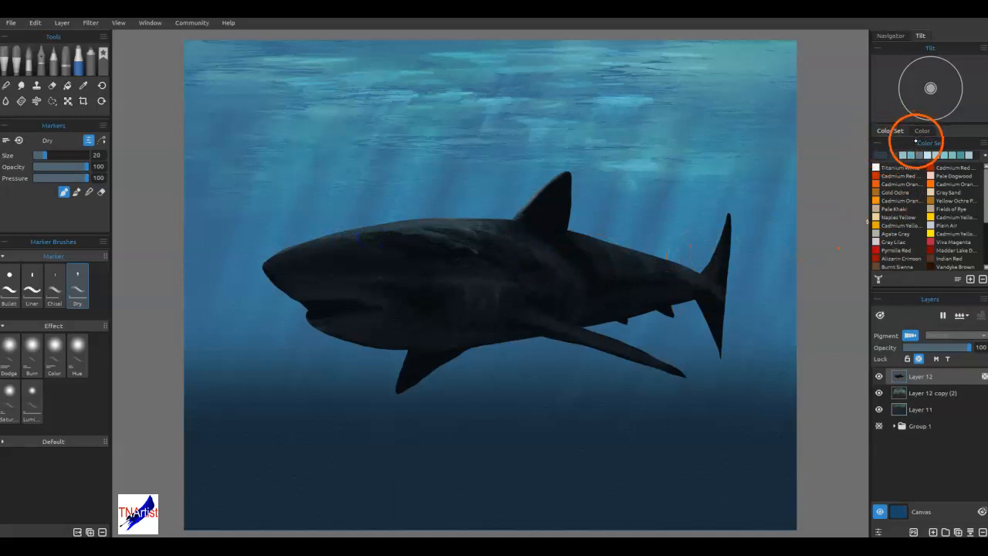
Step: Paint two thin highlight lines from the snout along the side of the head and blend the lower one into the body
drag(267, 264, 290, 267)
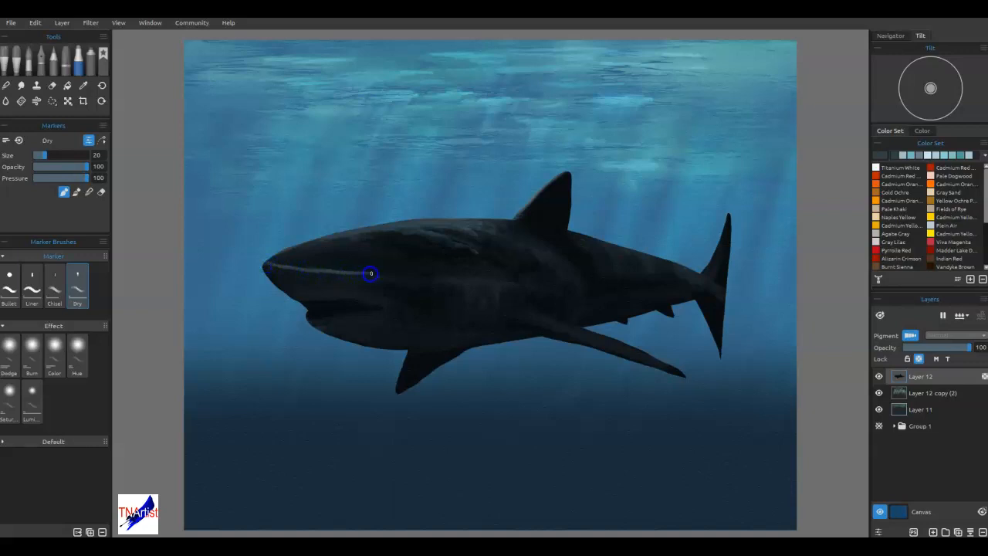
drag(412, 276, 419, 274)
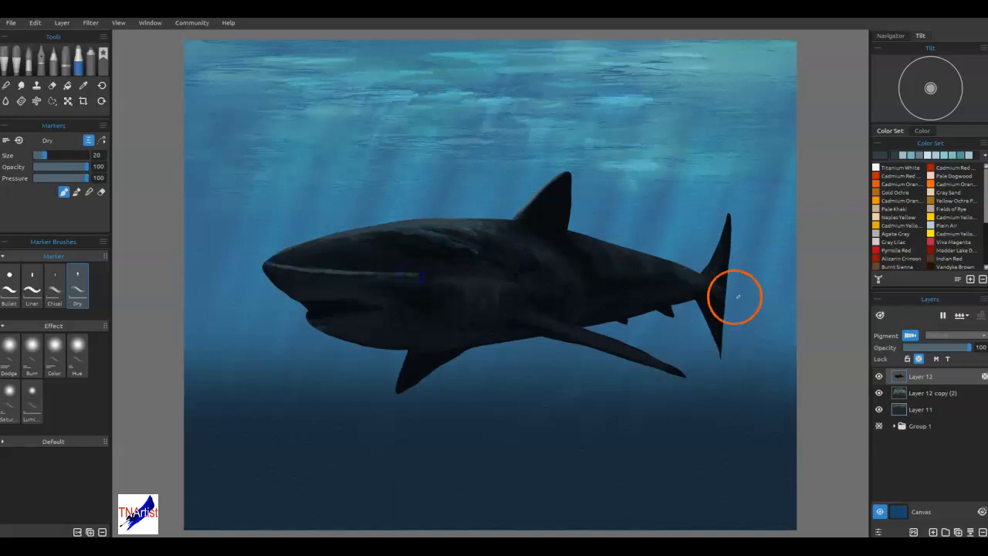
mouse_move(296, 266)
mouse_down()
mouse_move(355, 267)
mouse_move(346, 266)
mouse_up()
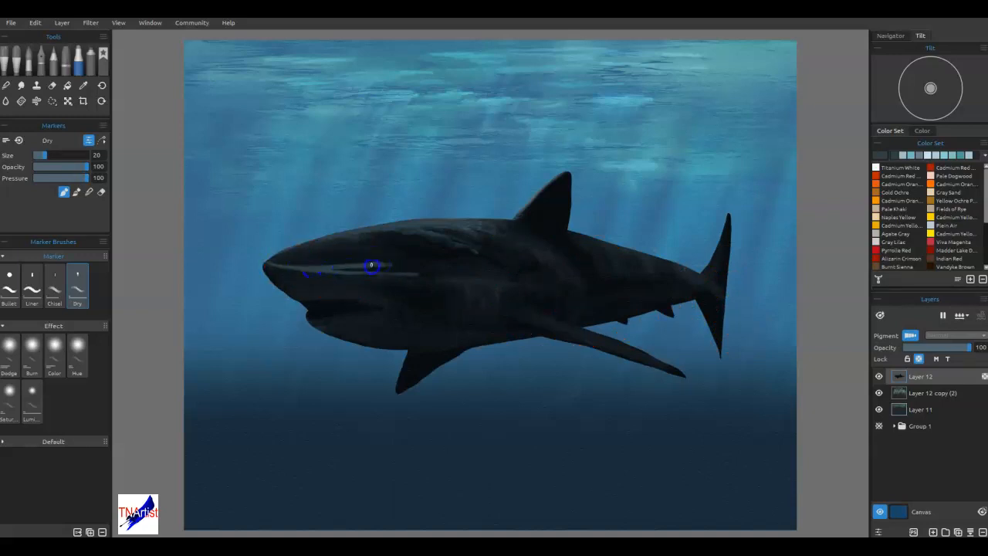
mouse_move(421, 265)
mouse_down()
mouse_move(436, 284)
mouse_move(426, 273)
mouse_move(390, 275)
mouse_up()
key(b)
drag(423, 273, 342, 274)
mouse_move(398, 273)
mouse_down()
mouse_move(351, 275)
mouse_move(391, 275)
mouse_move(314, 274)
mouse_move(413, 268)
mouse_move(383, 268)
mouse_up()
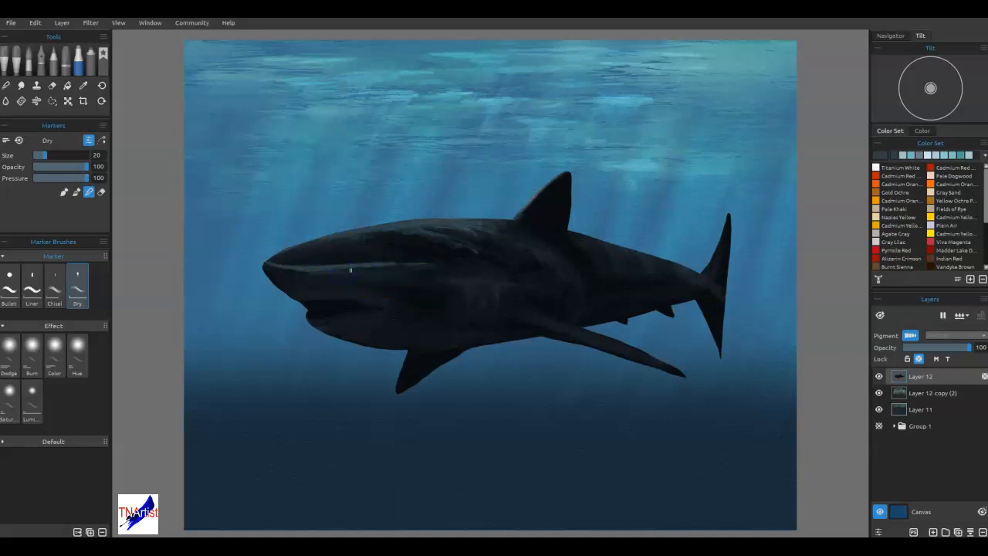
Step: Blend the highlights along the side of the head, sample near-black from the shark and darken the open mouth
drag(268, 261, 271, 263)
drag(368, 267, 380, 281)
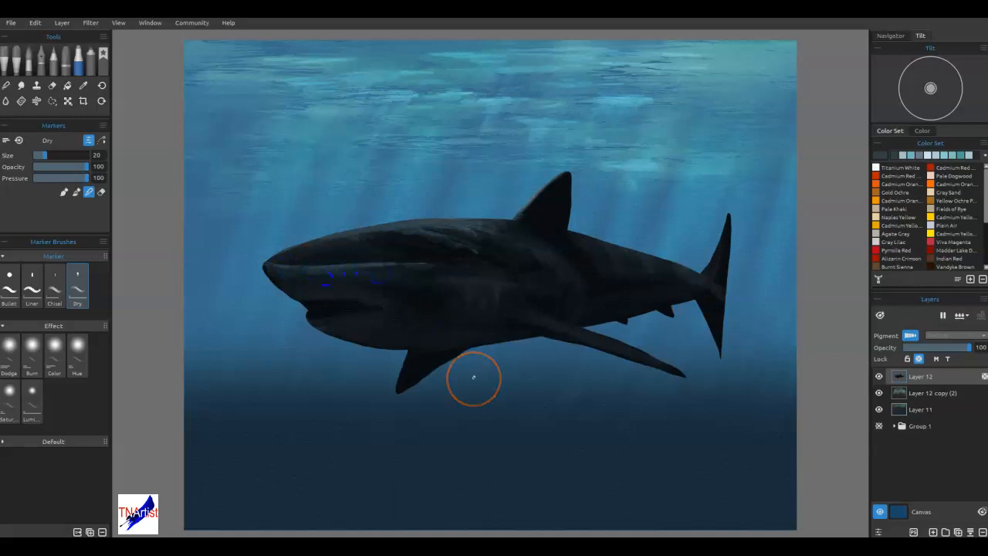
key(alt)
alt+click(450, 354)
alt+click(453, 352)
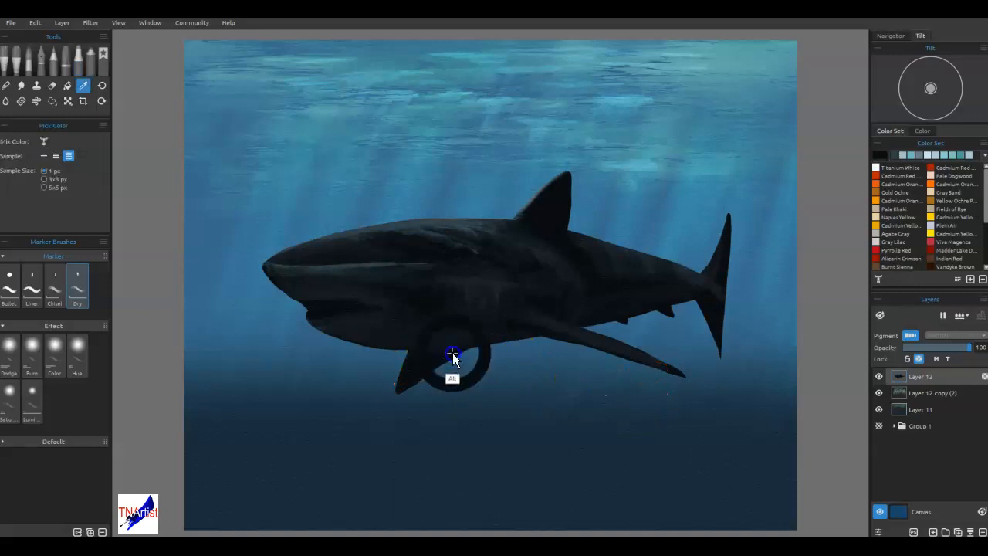
drag(312, 312, 317, 316)
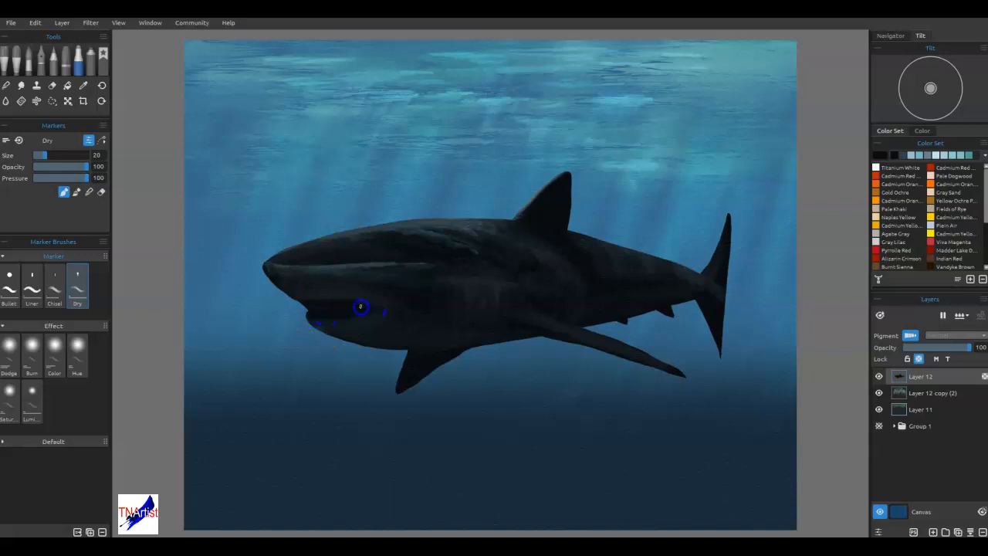
mouse_move(308, 304)
mouse_down()
mouse_move(413, 306)
mouse_move(415, 330)
mouse_move(362, 338)
mouse_move(331, 310)
mouse_move(300, 302)
mouse_move(365, 302)
mouse_up()
Step: Pick a pale blue from the recent colours and paint short rough strokes along the shark's upper lip
click(935, 155)
drag(291, 294, 287, 294)
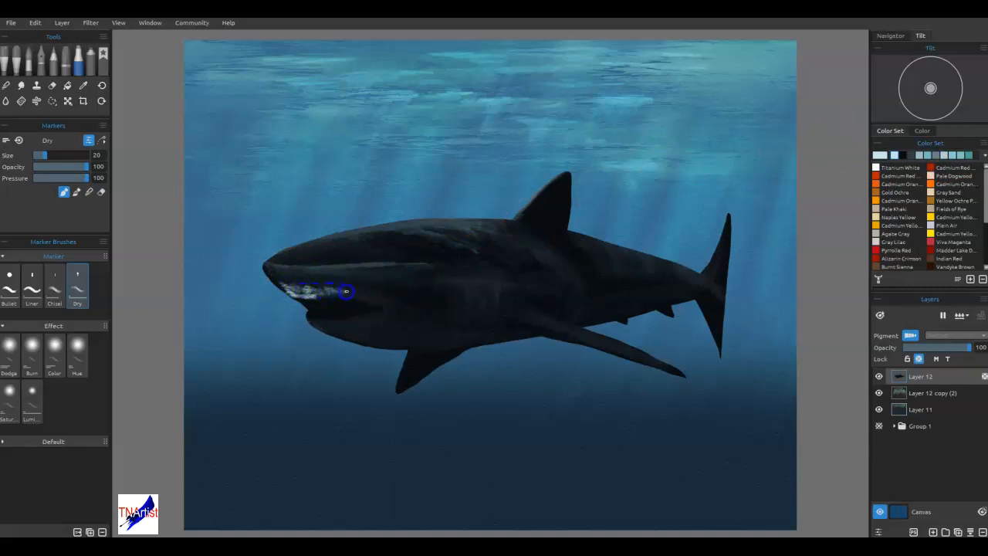
drag(358, 295, 359, 297)
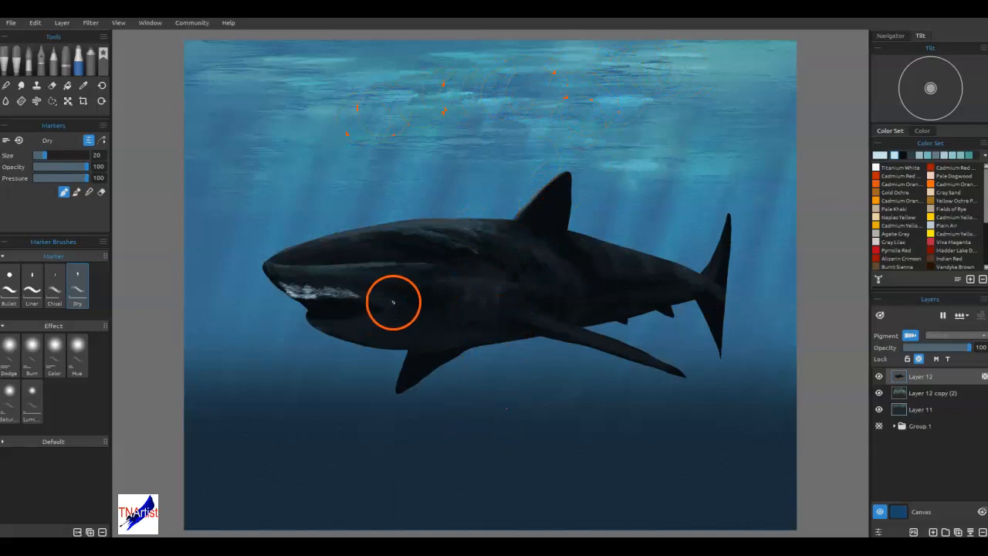
Step: Paint wavy pale boundary lines from the mouth corner past the pectoral fin to the tail, plus a line along the lower jaw
drag(359, 294, 355, 297)
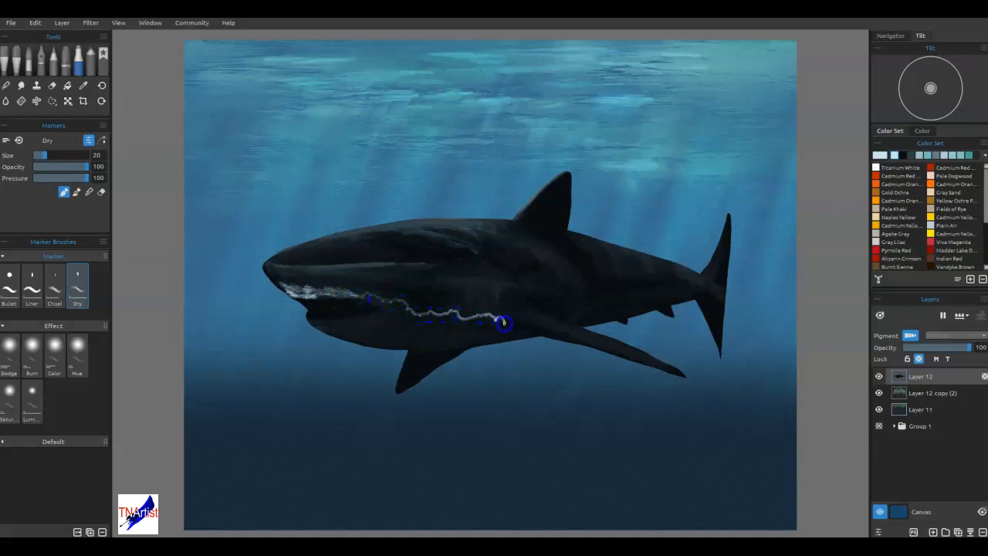
mouse_move(522, 330)
mouse_down()
mouse_move(531, 336)
mouse_move(590, 303)
mouse_up()
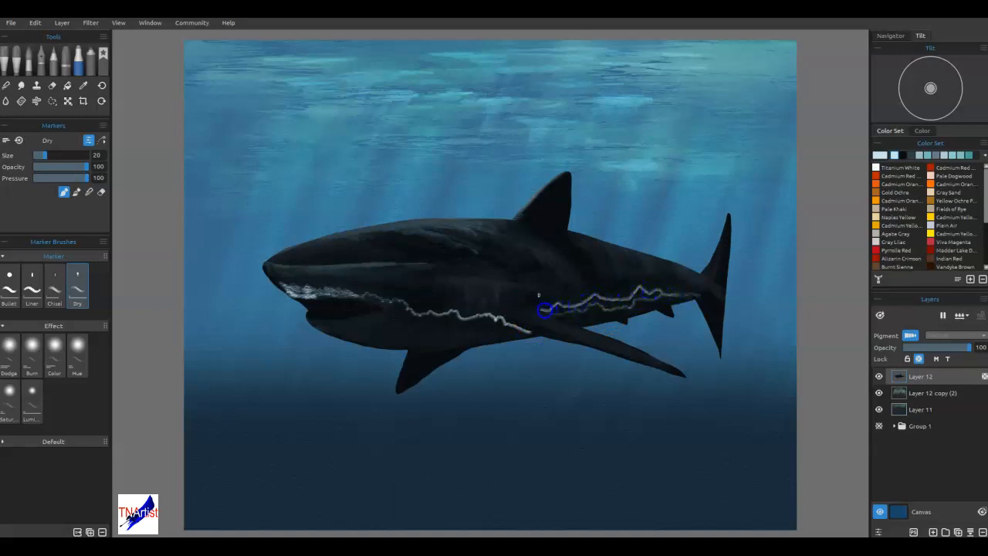
drag(404, 314, 392, 314)
drag(324, 324, 313, 322)
click(607, 311)
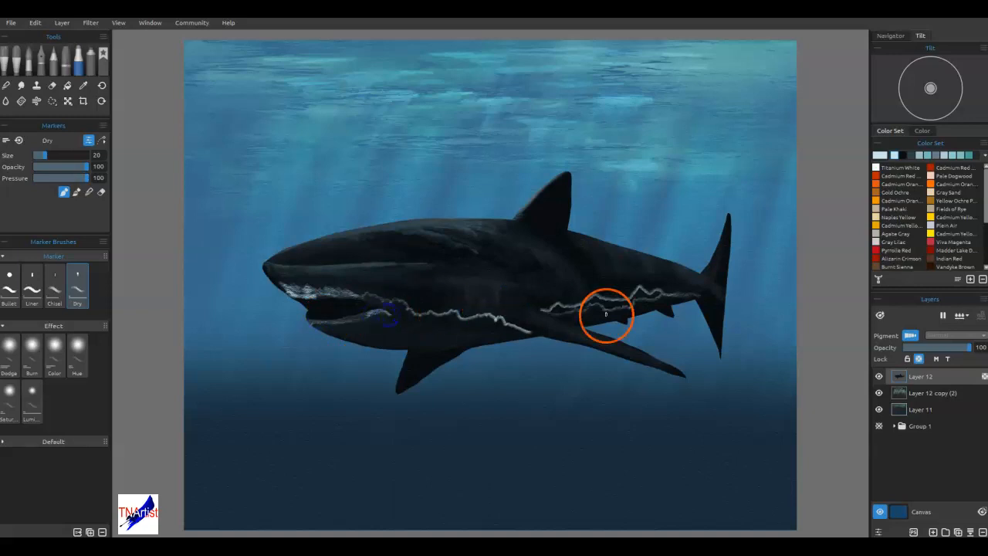
Step: Fill the lower jaw, upper lip and front belly below the boundary line with rough pale strokes
click(362, 332)
drag(362, 332, 379, 316)
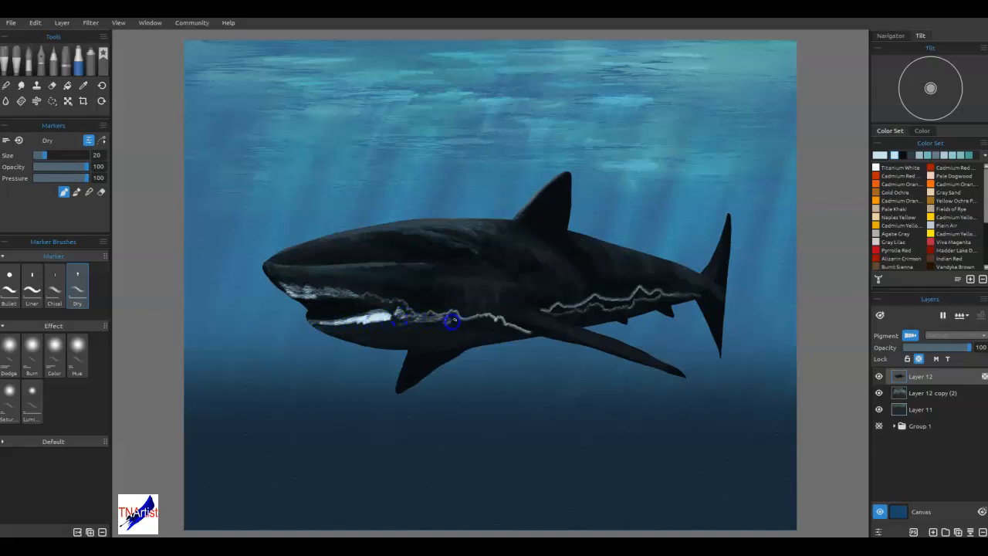
click(390, 308)
drag(364, 299, 379, 304)
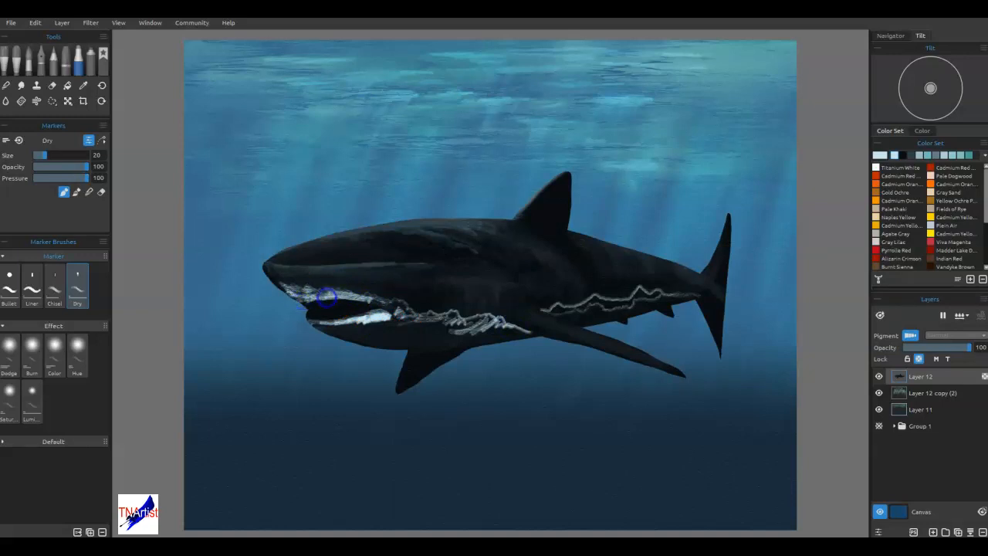
click(403, 334)
mouse_move(445, 332)
mouse_down()
mouse_move(489, 332)
mouse_move(474, 342)
mouse_move(496, 335)
mouse_move(626, 430)
mouse_up()
Step: Switch to blend mode at brush size 40 and blend the pale strokes into solid light grey on the lower jaw and belly
key(n)
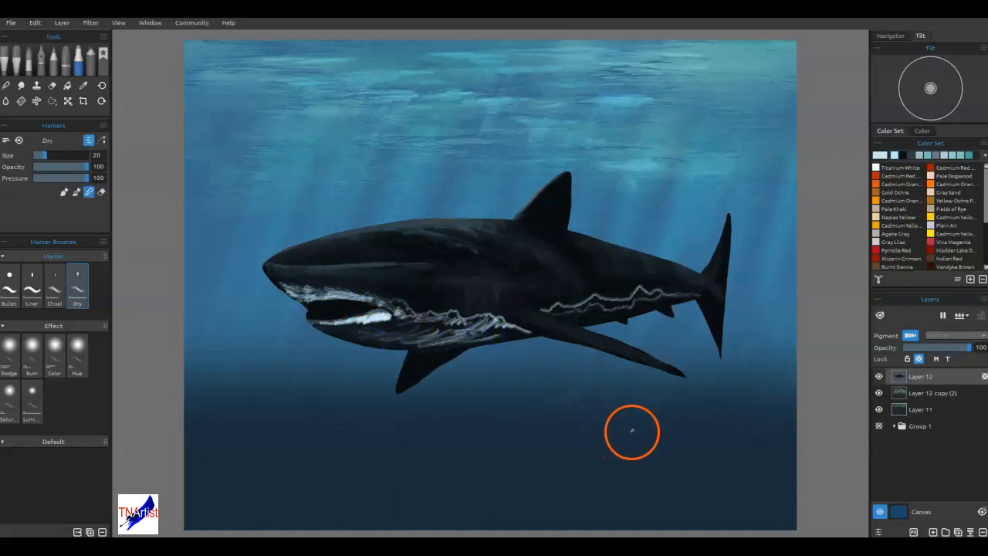
key(])
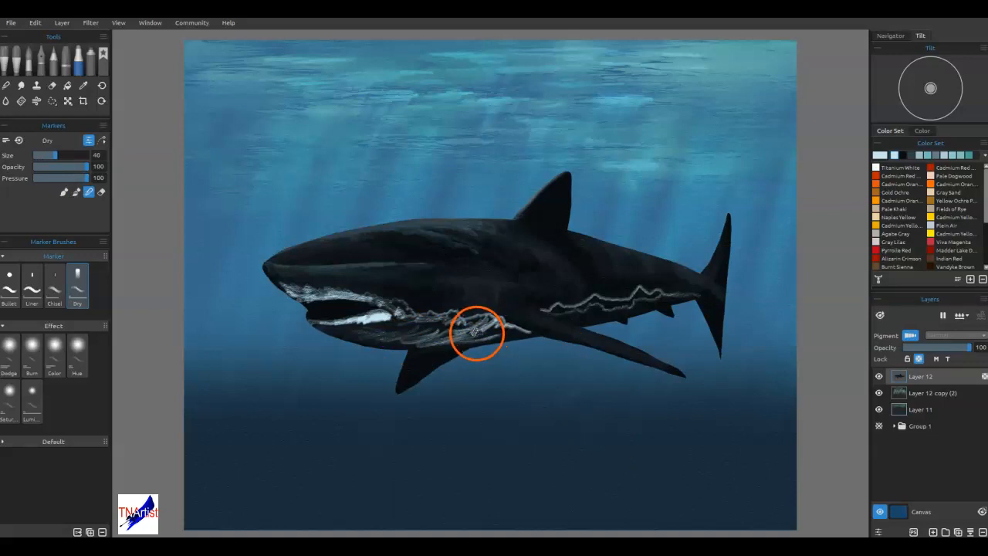
mouse_move(482, 320)
mouse_down()
mouse_move(469, 336)
mouse_move(493, 322)
mouse_move(432, 338)
mouse_move(498, 326)
mouse_up()
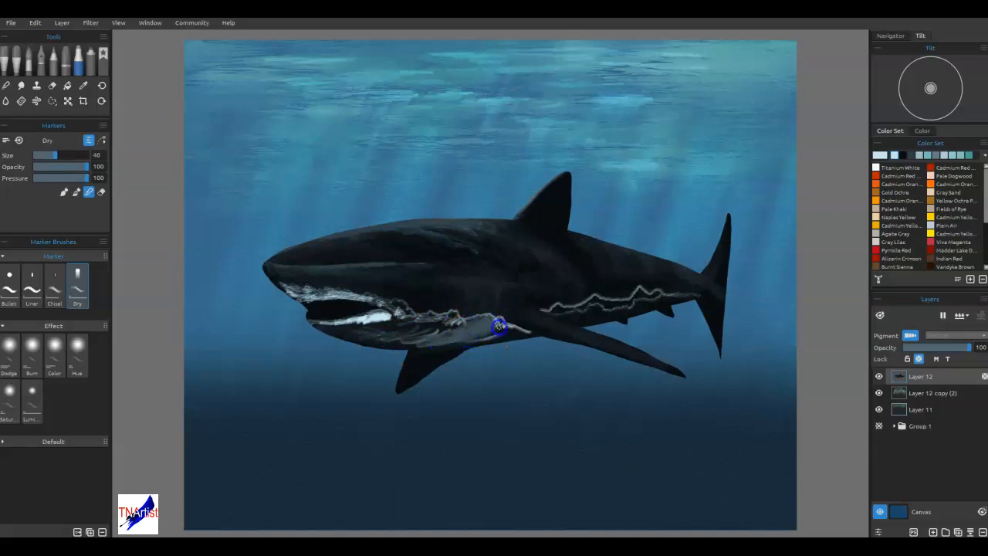
mouse_move(375, 322)
mouse_down()
mouse_move(351, 328)
mouse_move(391, 322)
mouse_move(309, 329)
mouse_move(360, 321)
mouse_move(330, 333)
mouse_move(321, 331)
mouse_move(356, 326)
mouse_move(306, 326)
mouse_move(373, 317)
mouse_move(321, 324)
mouse_move(371, 322)
mouse_move(337, 335)
mouse_move(379, 327)
mouse_move(348, 333)
mouse_move(375, 337)
mouse_move(358, 343)
mouse_move(417, 326)
mouse_move(378, 344)
mouse_move(422, 346)
mouse_move(461, 324)
mouse_move(403, 310)
mouse_move(410, 324)
mouse_move(382, 334)
mouse_move(448, 321)
mouse_move(433, 311)
mouse_move(536, 335)
mouse_move(435, 343)
mouse_up()
drag(497, 335, 535, 337)
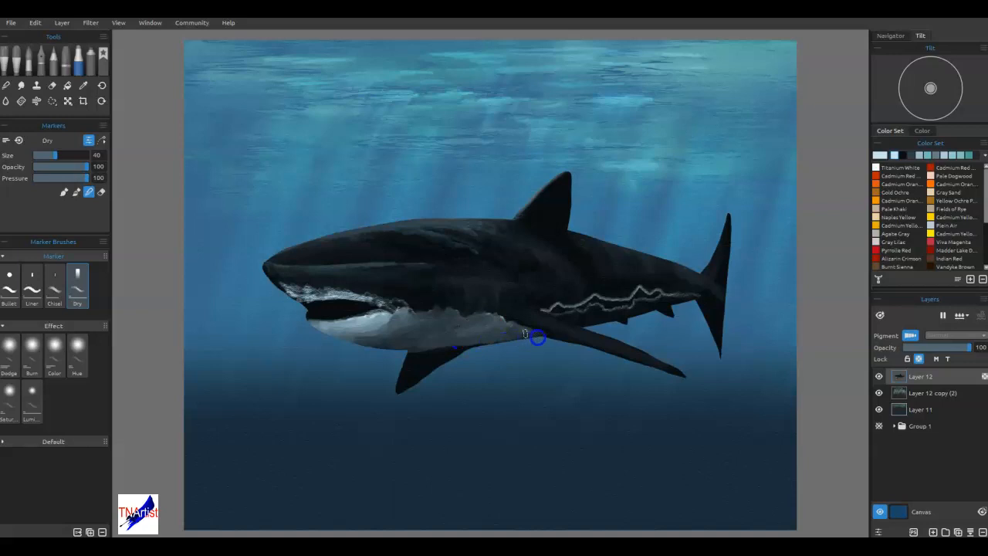
Step: Blend the pale strokes along the upper lip and the rear underside between the pectoral fin and tail
mouse_move(385, 316)
mouse_down()
mouse_move(349, 292)
mouse_move(397, 308)
mouse_move(331, 289)
mouse_move(259, 290)
mouse_move(302, 294)
mouse_move(293, 303)
mouse_move(361, 295)
mouse_up()
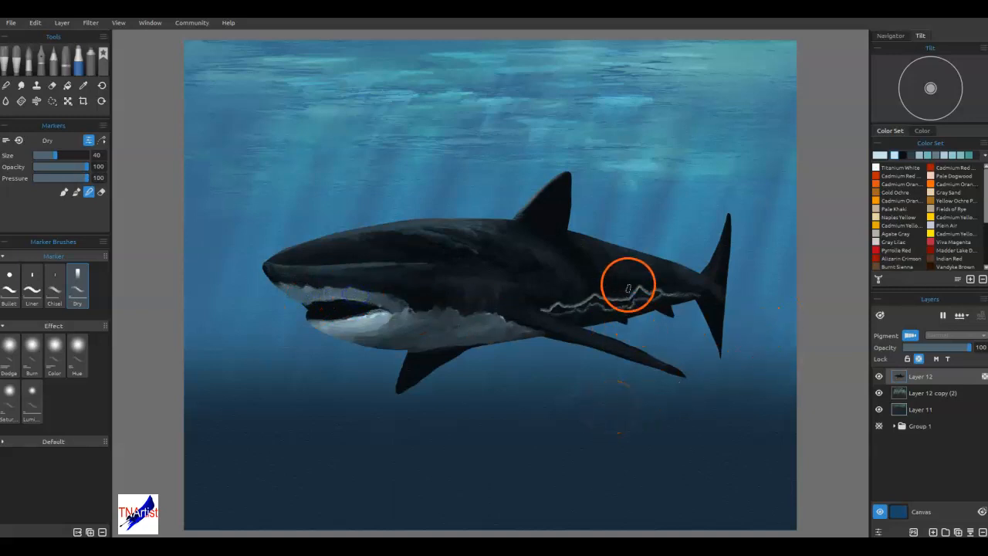
drag(553, 311, 556, 309)
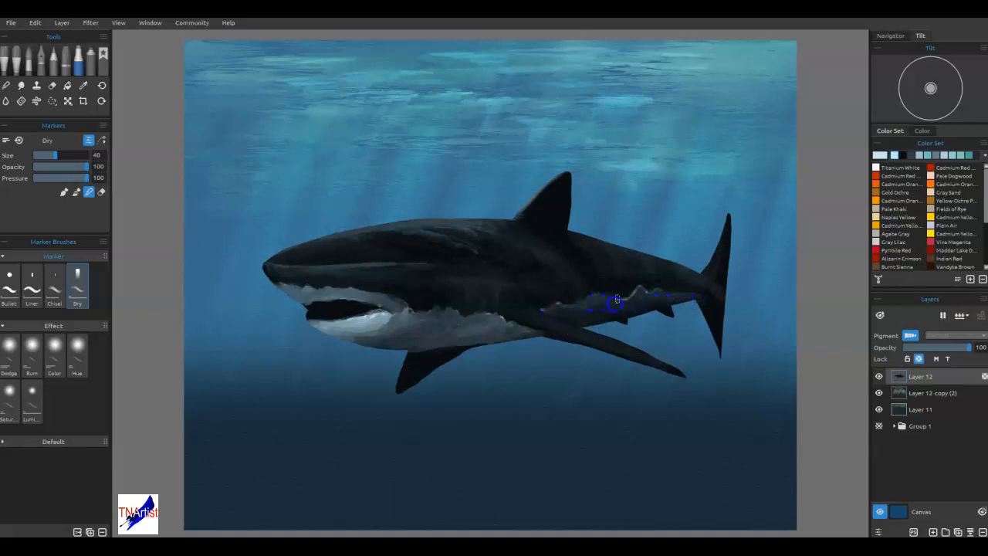
mouse_move(547, 311)
mouse_down()
mouse_move(494, 333)
mouse_move(498, 342)
mouse_move(494, 324)
mouse_up()
Step: Soften the light-dark boundary above the mouth and blend the pale tones across the lower jaw
drag(400, 333, 379, 320)
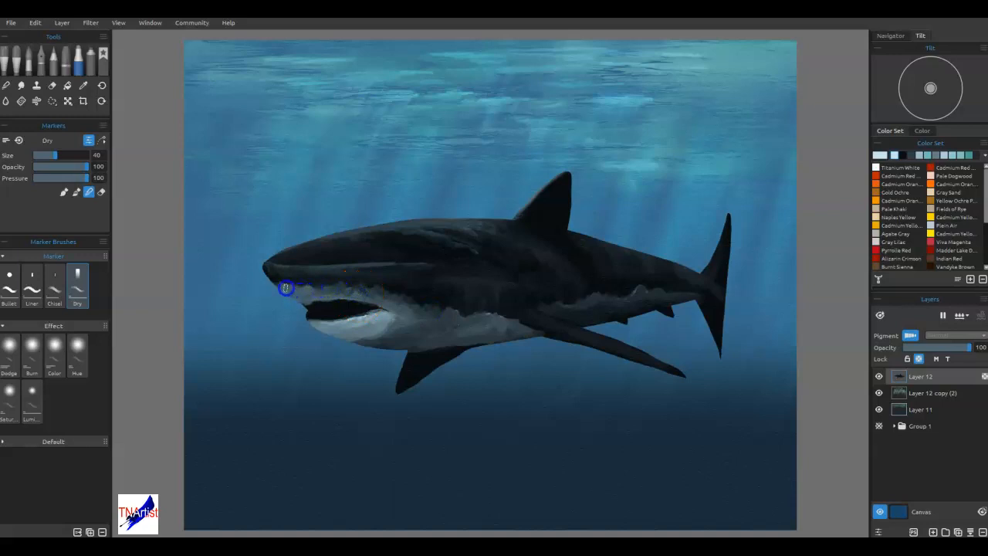
click(353, 287)
click(613, 383)
click(373, 331)
drag(382, 343, 416, 333)
Step: Sample greys from the shark's body and paint broken grey patches along the back from the snout to the tail
key(alt)
alt+click(384, 318)
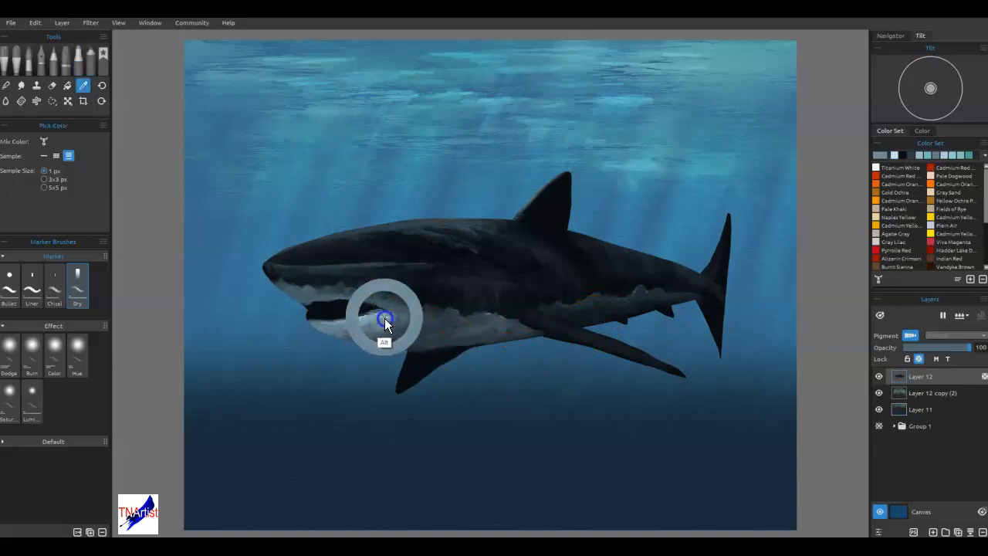
mouse_move(386, 222)
mouse_down()
mouse_move(277, 251)
mouse_move(332, 245)
mouse_move(316, 248)
mouse_move(380, 256)
mouse_move(345, 260)
mouse_move(433, 254)
mouse_move(383, 226)
mouse_move(445, 220)
mouse_move(481, 246)
mouse_move(439, 255)
mouse_move(470, 257)
mouse_move(420, 256)
mouse_move(483, 252)
mouse_move(452, 239)
mouse_move(485, 245)
mouse_up()
alt+click(337, 257)
alt+click(382, 227)
alt+click(443, 256)
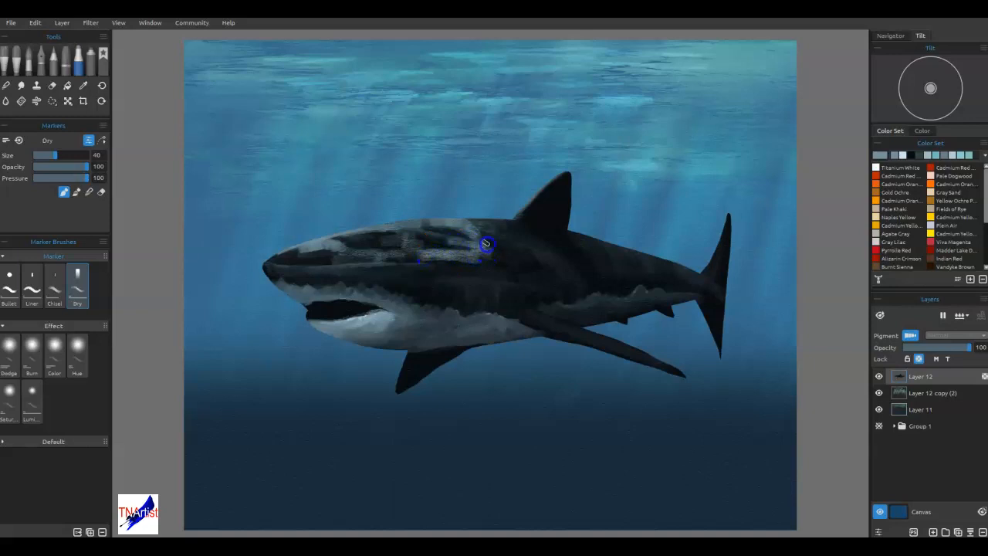
mouse_move(478, 218)
mouse_down()
mouse_move(512, 230)
mouse_move(505, 223)
mouse_move(543, 267)
mouse_move(488, 259)
mouse_move(542, 265)
mouse_move(539, 254)
mouse_move(580, 236)
mouse_move(605, 251)
mouse_move(594, 234)
mouse_move(577, 235)
mouse_move(622, 246)
mouse_move(576, 235)
mouse_move(669, 259)
mouse_move(636, 251)
mouse_move(666, 263)
mouse_move(636, 266)
mouse_move(604, 246)
mouse_move(615, 266)
mouse_move(627, 253)
mouse_move(640, 261)
mouse_move(623, 265)
mouse_move(706, 274)
mouse_move(712, 264)
mouse_move(683, 248)
mouse_move(703, 288)
mouse_up()
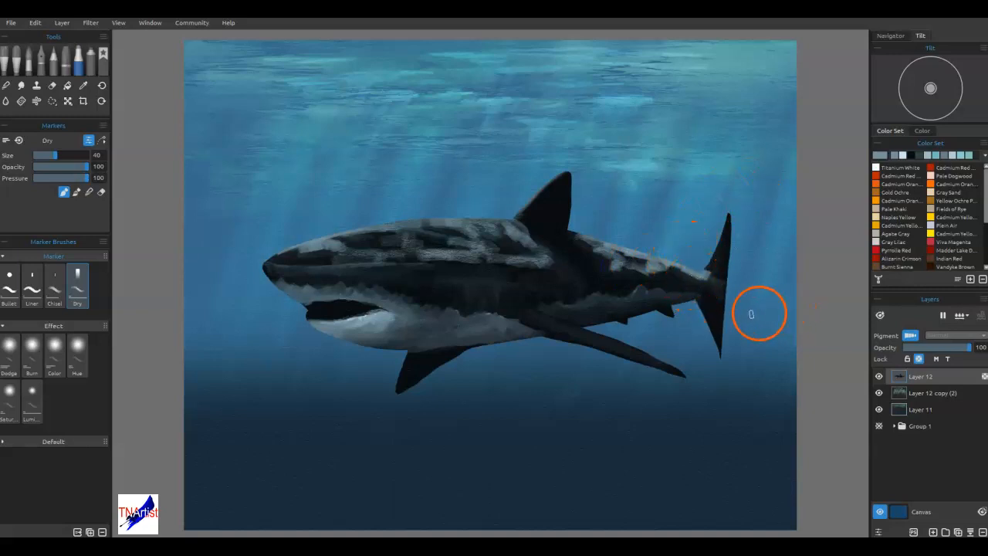
Step: Switch to blend mode and blend the grey patches into the dark back from the head towards the tail
key(b)
mouse_move(529, 252)
mouse_down()
mouse_move(511, 232)
mouse_move(522, 232)
mouse_move(480, 222)
mouse_move(550, 265)
mouse_move(502, 255)
mouse_move(449, 220)
mouse_move(470, 235)
mouse_move(453, 240)
mouse_move(490, 258)
mouse_move(414, 255)
mouse_move(403, 235)
mouse_move(442, 251)
mouse_move(410, 224)
mouse_move(388, 226)
mouse_move(413, 247)
mouse_move(404, 256)
mouse_move(436, 258)
mouse_move(320, 240)
mouse_move(288, 251)
mouse_move(339, 260)
mouse_move(373, 241)
mouse_move(440, 254)
mouse_move(383, 259)
mouse_move(552, 261)
mouse_move(472, 264)
mouse_up()
mouse_move(566, 270)
mouse_down()
mouse_move(593, 250)
mouse_move(694, 275)
mouse_move(732, 230)
mouse_up()
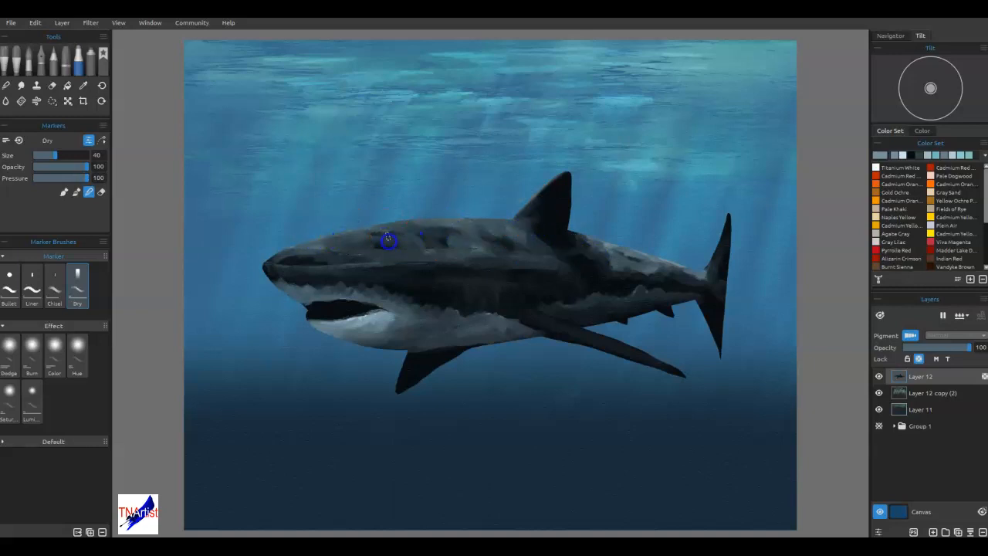
Step: Blend the grey down over the flank behind the mouth and smooth the tones around the dorsal fin's base
mouse_move(445, 276)
mouse_down()
mouse_move(438, 281)
mouse_move(432, 251)
mouse_move(465, 299)
mouse_up()
mouse_move(477, 259)
mouse_down()
mouse_move(474, 296)
mouse_move(495, 277)
mouse_move(465, 262)
mouse_move(452, 296)
mouse_up()
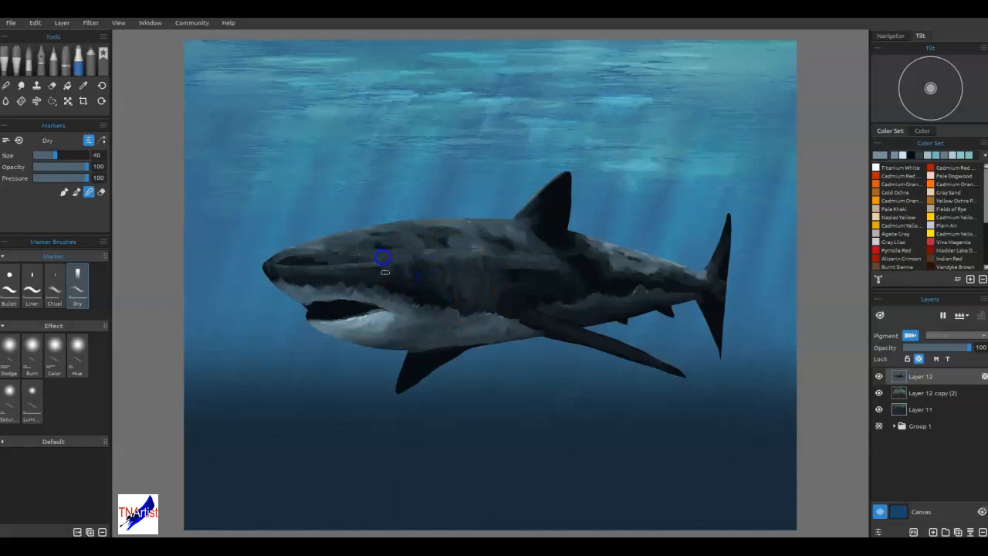
mouse_move(412, 281)
mouse_down()
mouse_move(390, 263)
mouse_move(278, 260)
mouse_move(402, 257)
mouse_move(376, 249)
mouse_up()
drag(461, 246, 468, 248)
drag(637, 238, 613, 245)
mouse_move(564, 275)
mouse_down()
mouse_move(613, 281)
mouse_move(525, 236)
mouse_up()
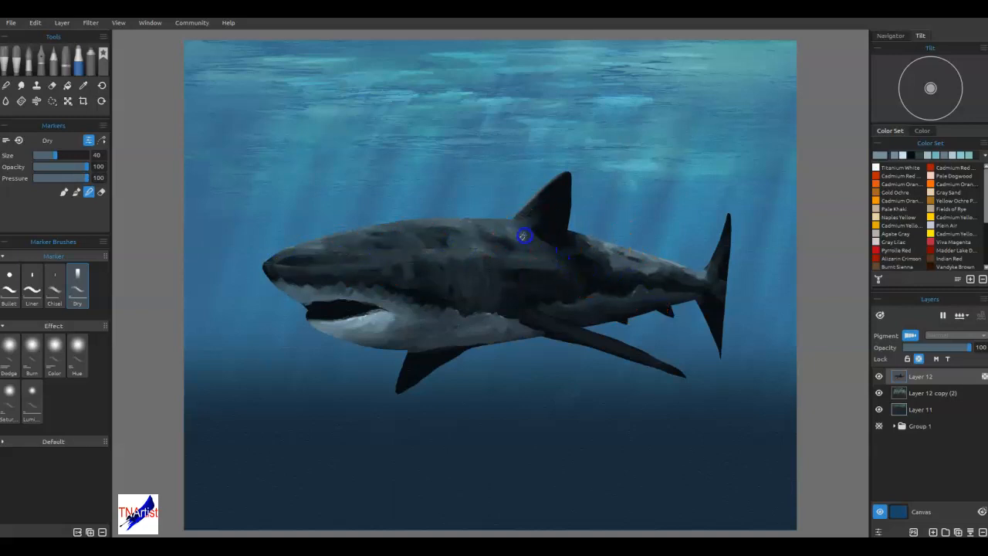
Step: Blend the remaining grey on the top of the head, dorsal fin edge and tail base, and smooth the middle of the flank
drag(344, 235, 303, 246)
drag(518, 217, 532, 212)
drag(702, 277, 696, 266)
click(726, 219)
drag(481, 282, 491, 283)
drag(434, 260, 456, 263)
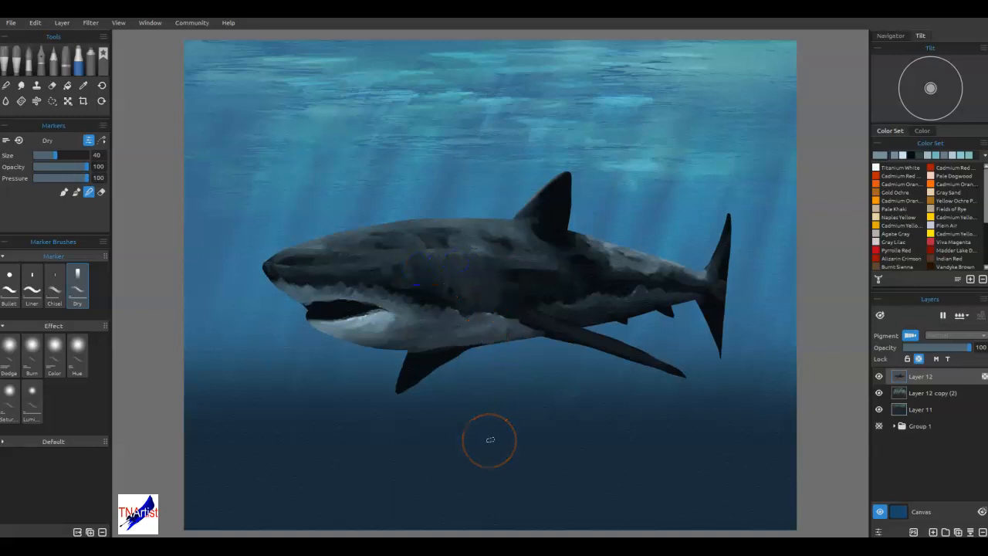
mouse_move(625, 335)
mouse_down()
mouse_move(578, 286)
mouse_move(503, 303)
mouse_move(515, 296)
mouse_move(521, 266)
mouse_up()
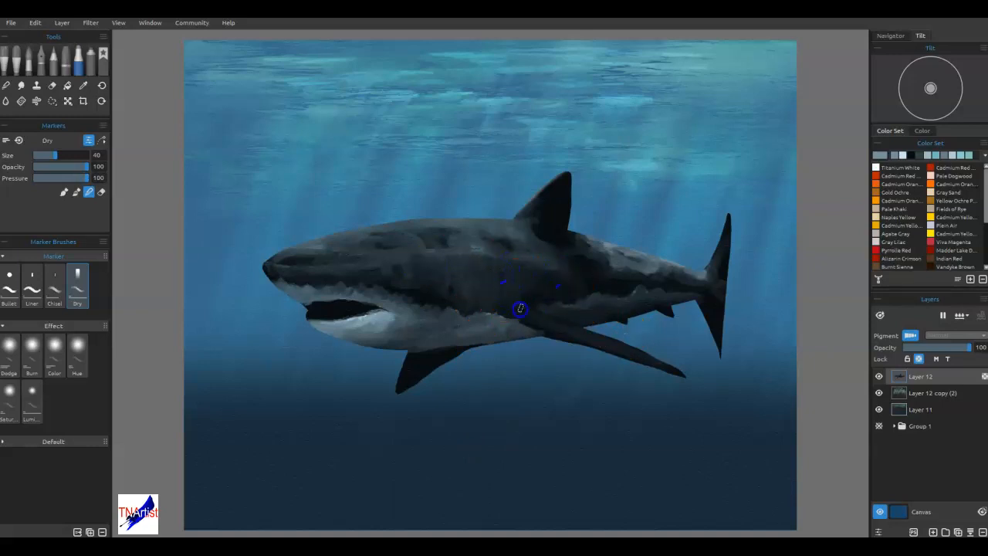